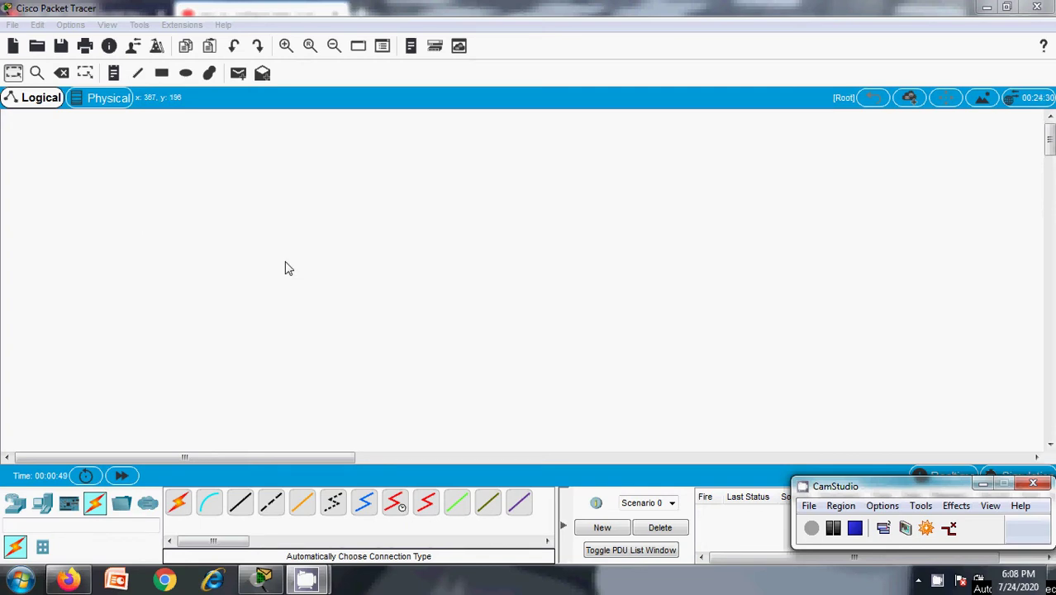
- Place three generic PCs, PC0, PC1 and PC2, in a column on the left of the workspace
left_click(40, 508)
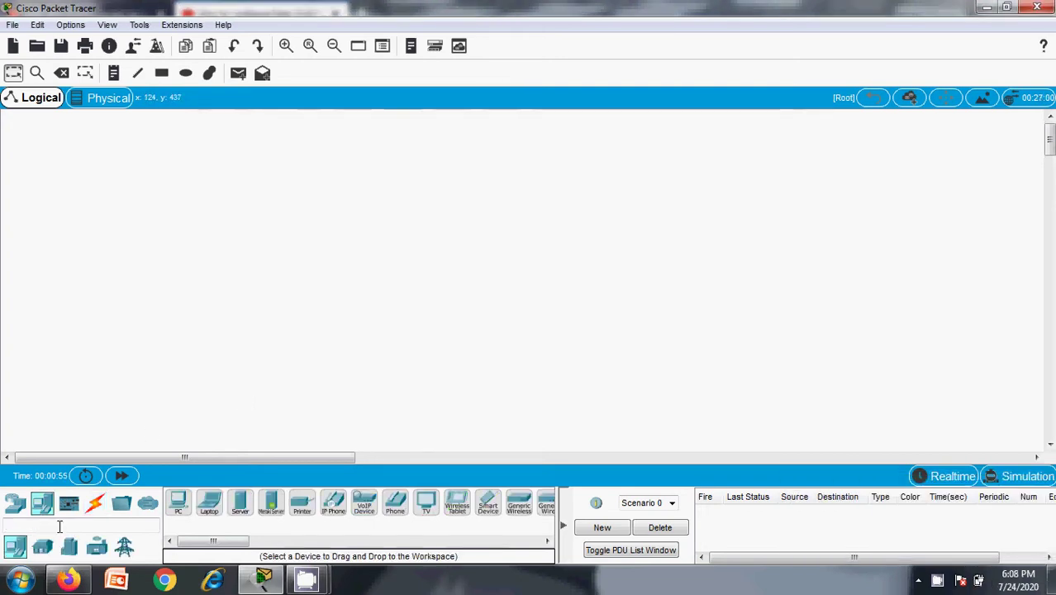
left_click(174, 507)
left_click(220, 196)
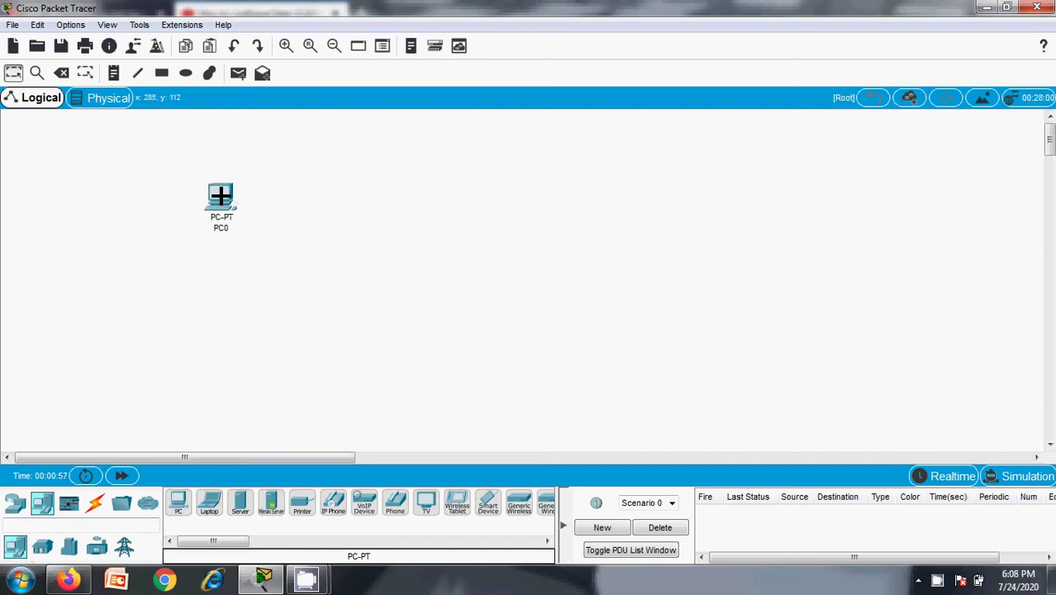
left_click(179, 505)
left_click(213, 283)
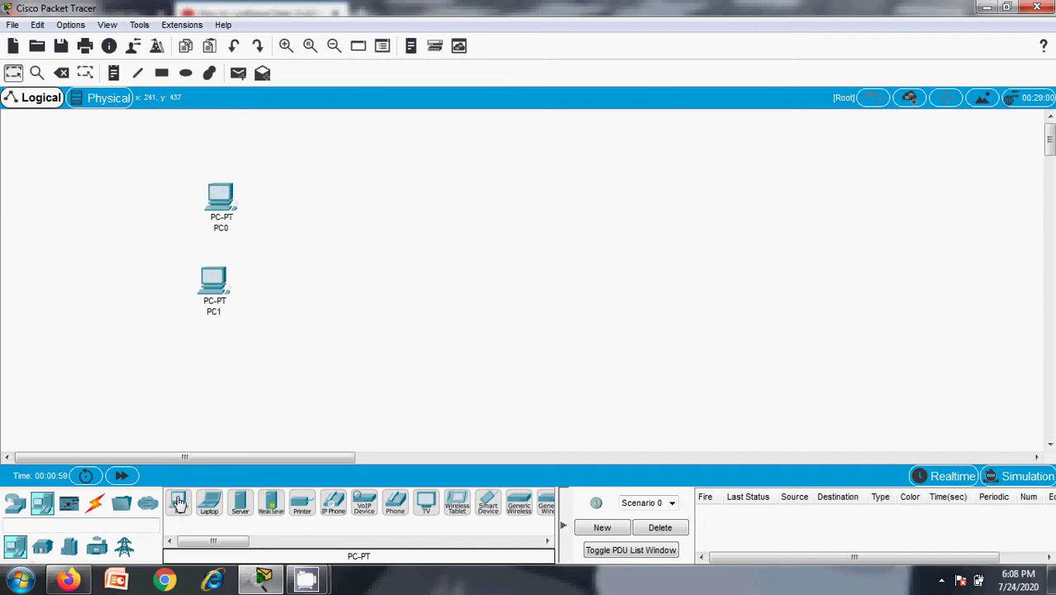
left_click(178, 504)
left_click(221, 372)
- Place three more generic PCs, PC3, PC4 and PC5, in a column on the right
left_click(180, 504)
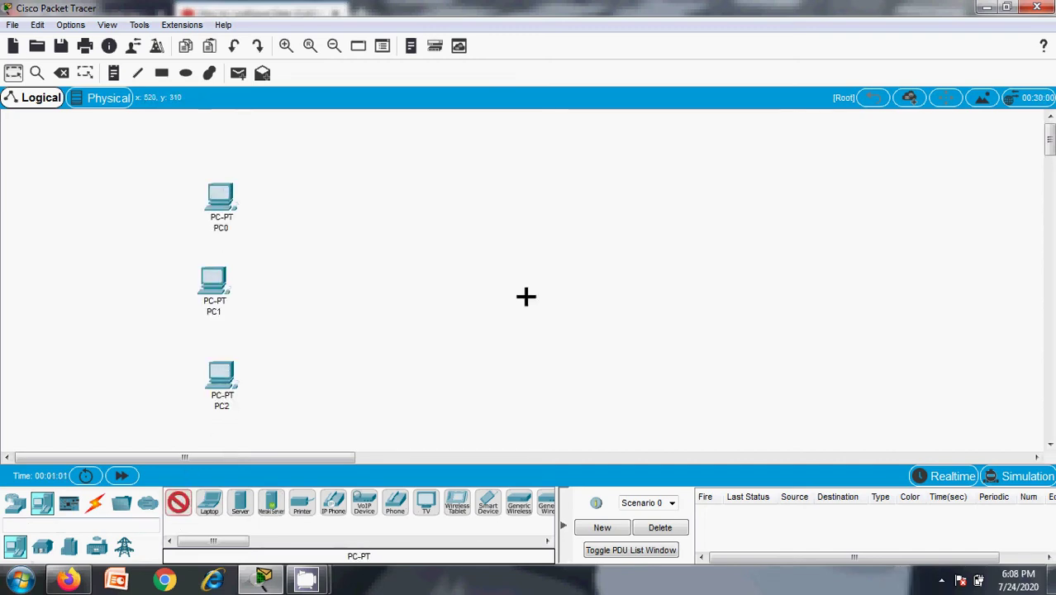
left_click(731, 189)
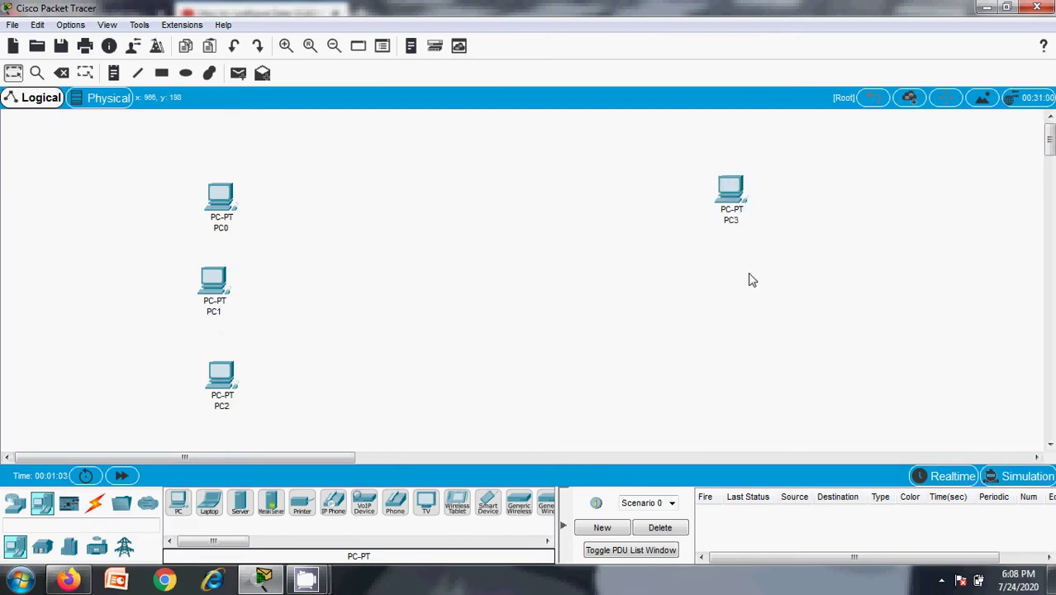
left_click(176, 506)
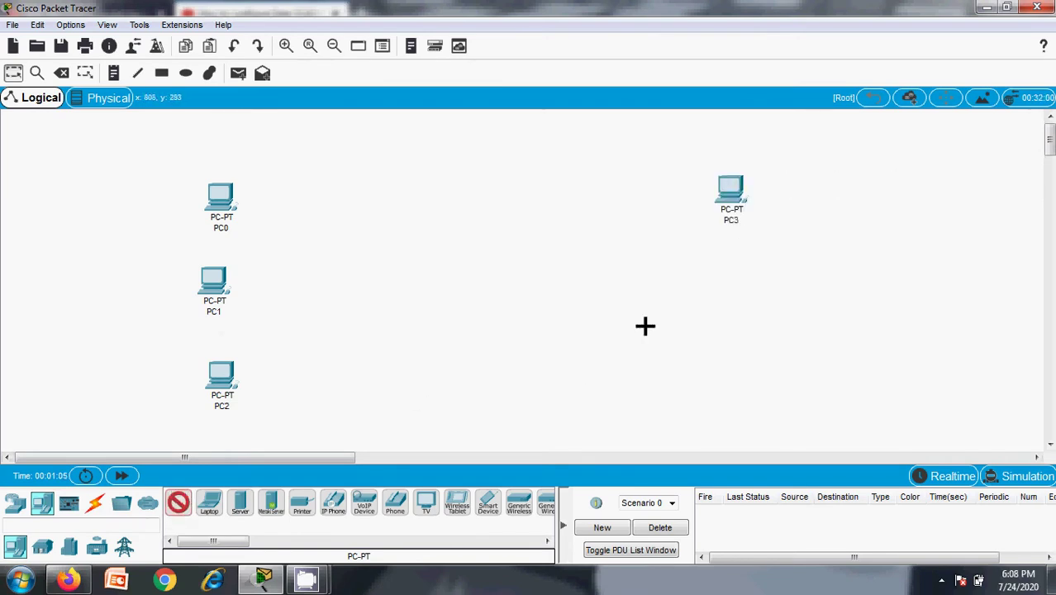
left_click(736, 262)
left_click(178, 504)
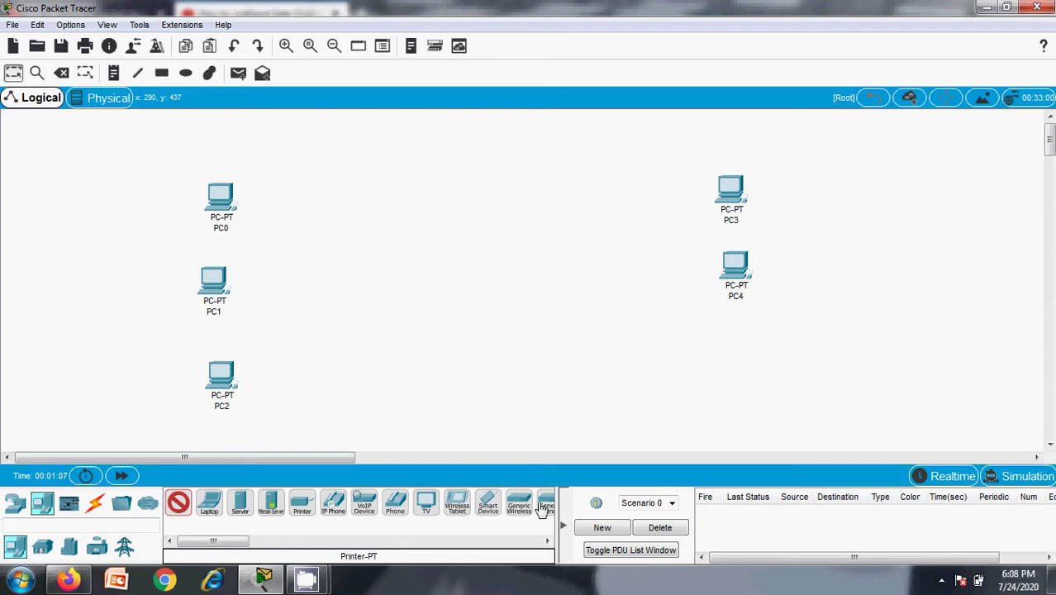
left_click(737, 357)
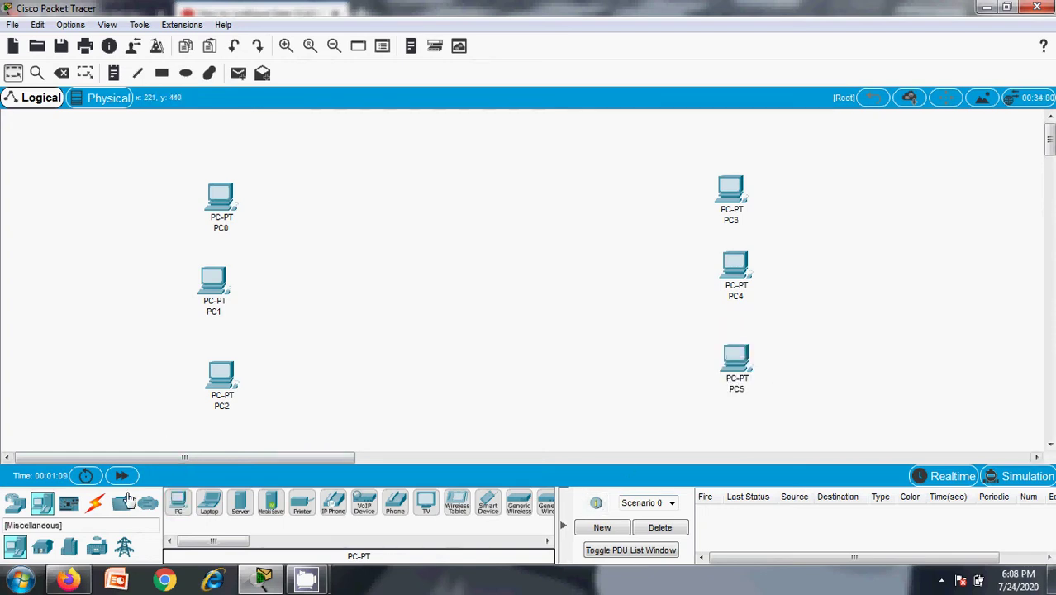
left_click(15, 503)
- Add two 2960 switches: Switch0 beside the left PCs and Switch1 near the right PCs
left_click(43, 549)
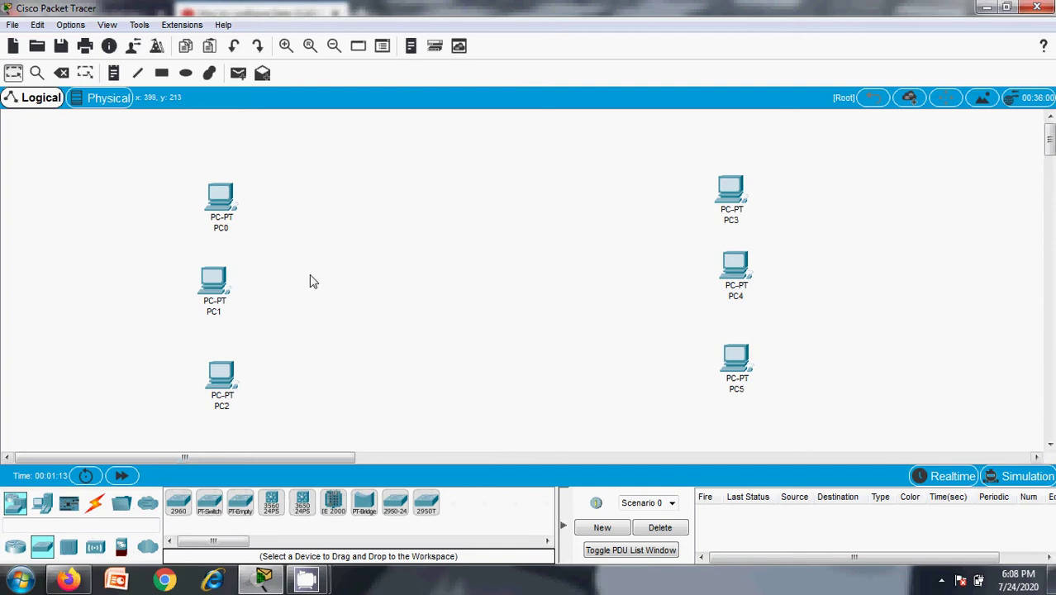
left_click(178, 502)
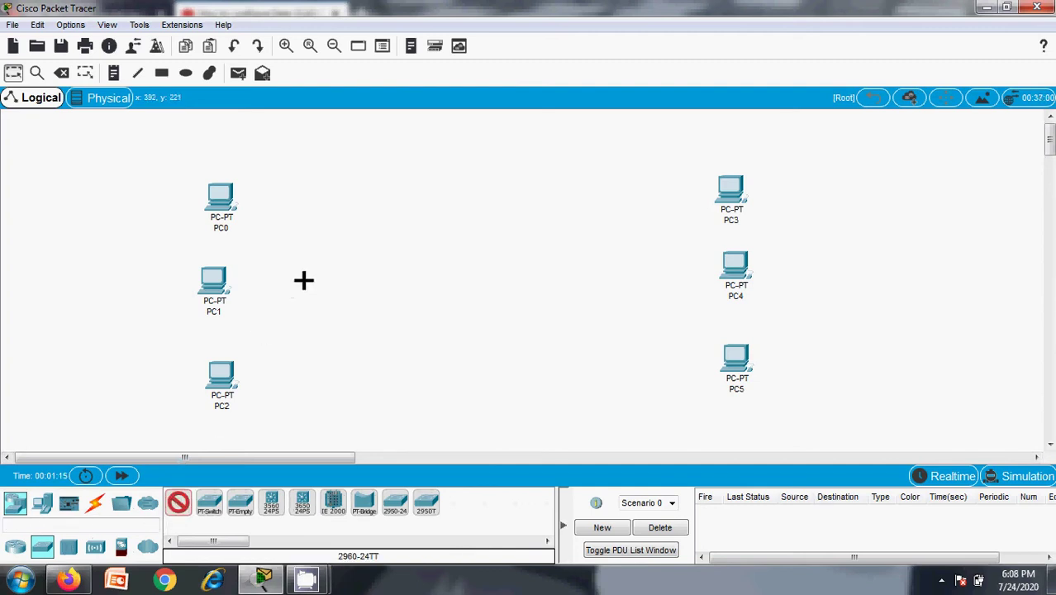
left_click(317, 276)
left_click(179, 503)
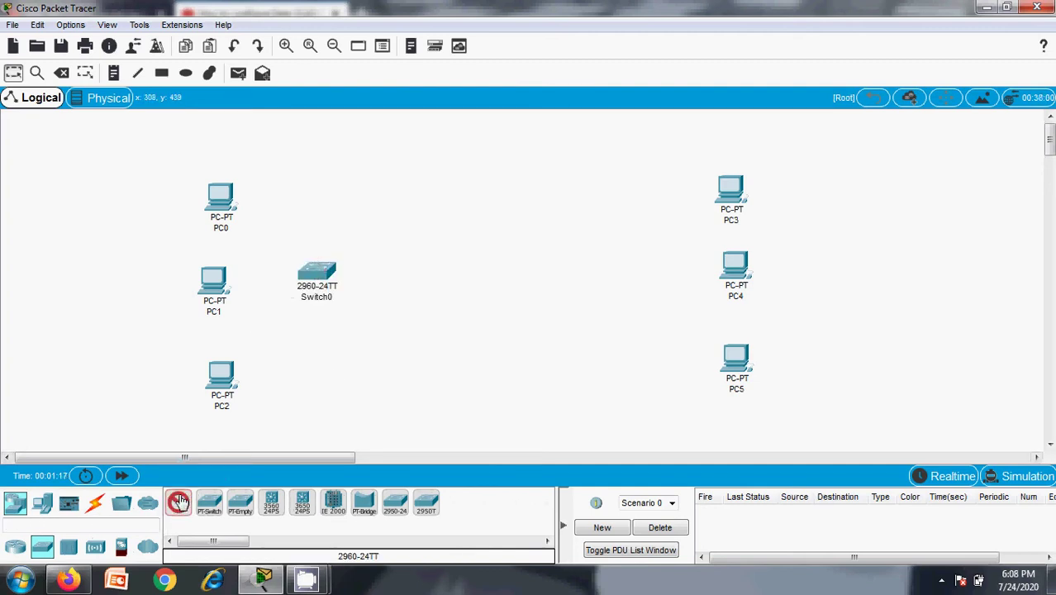
left_click(580, 269)
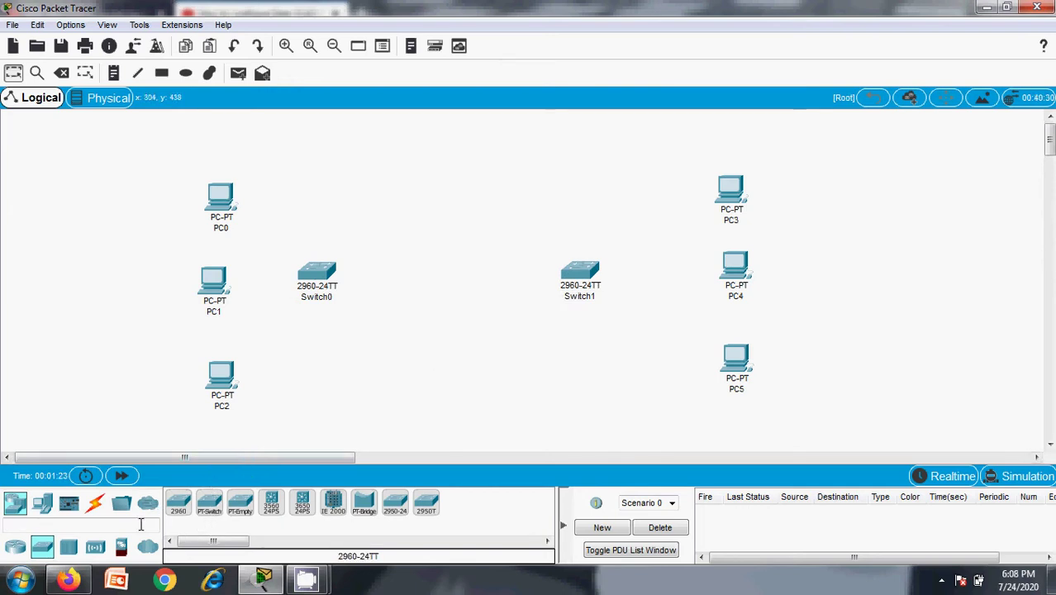
- Add two ISR4331 routers: Router0 below Switch0 and Router1 to its right
left_click(15, 546)
left_click(178, 501)
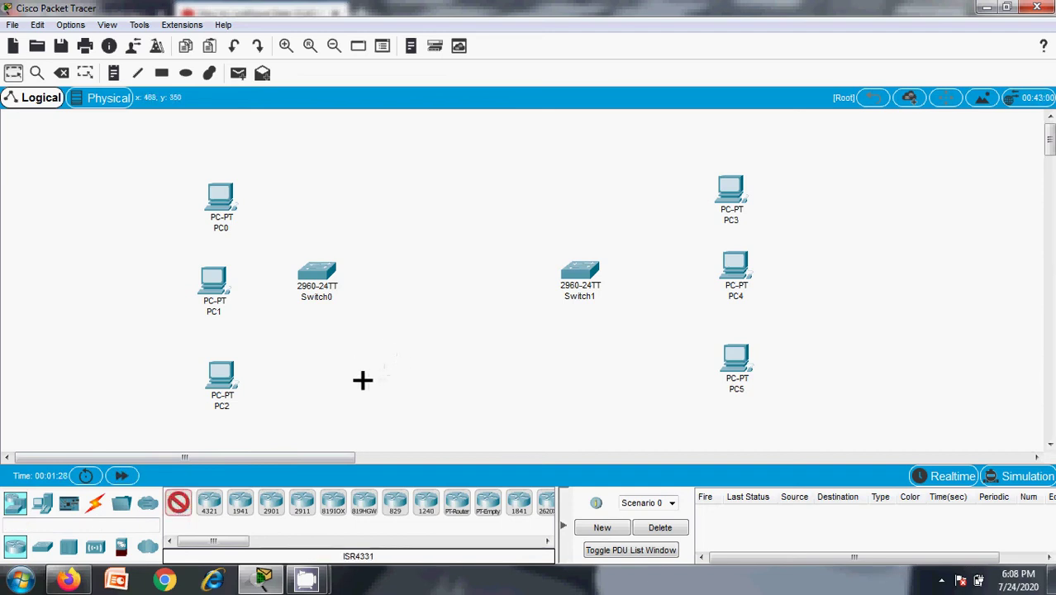
left_click(356, 380)
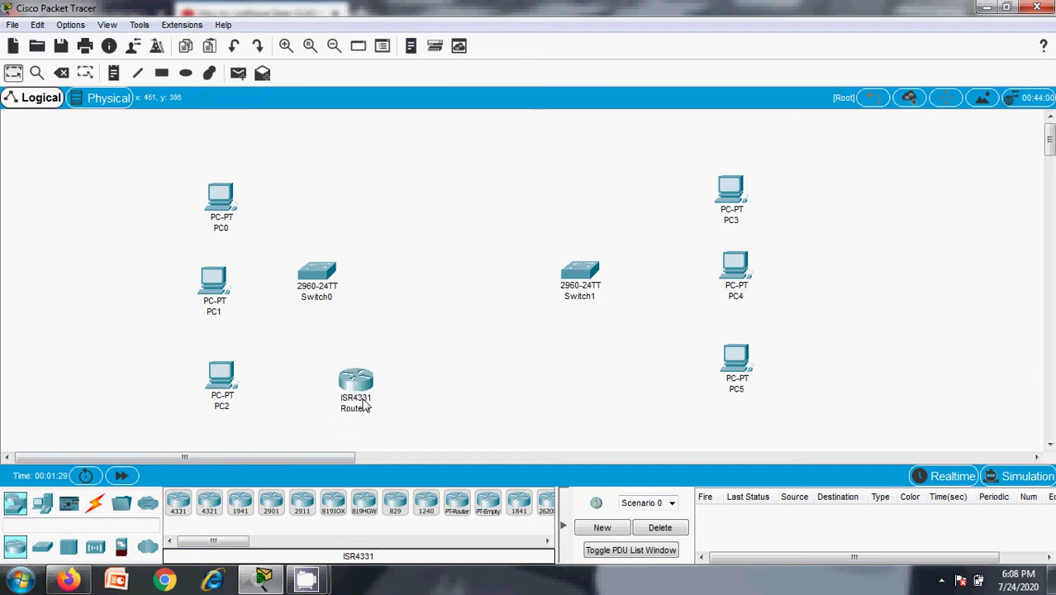
left_click(179, 502)
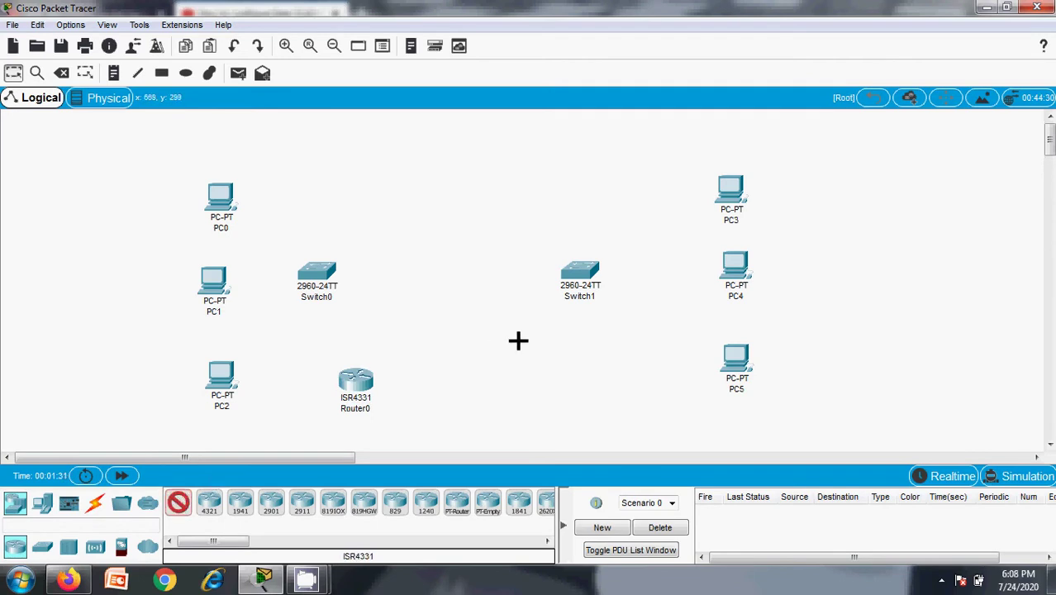
left_click(486, 381)
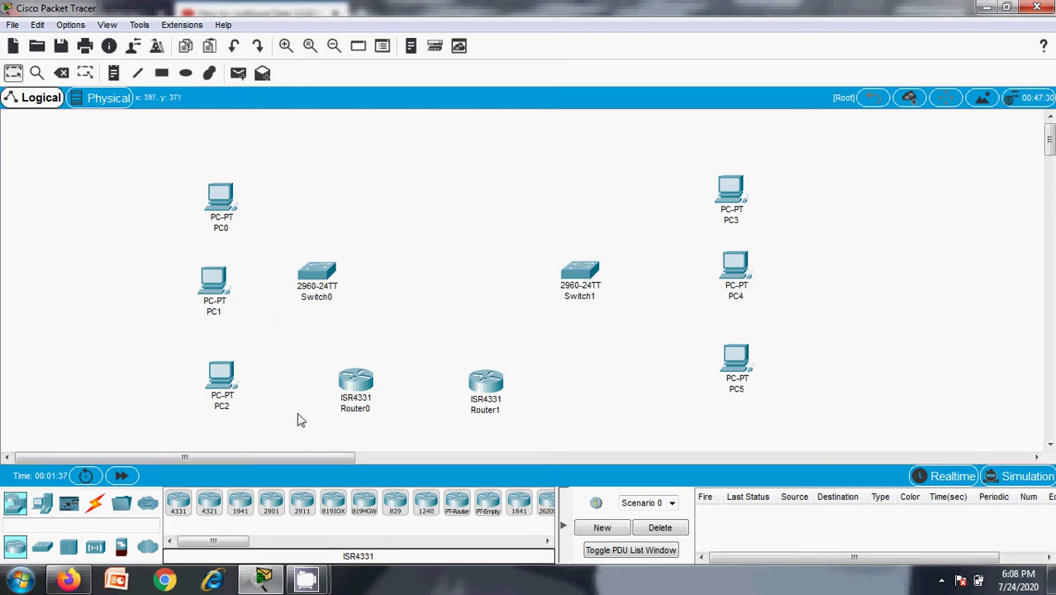
- Cable PC0, PC1 and PC2 to Switch0 using automatic connection type
left_click(95, 502)
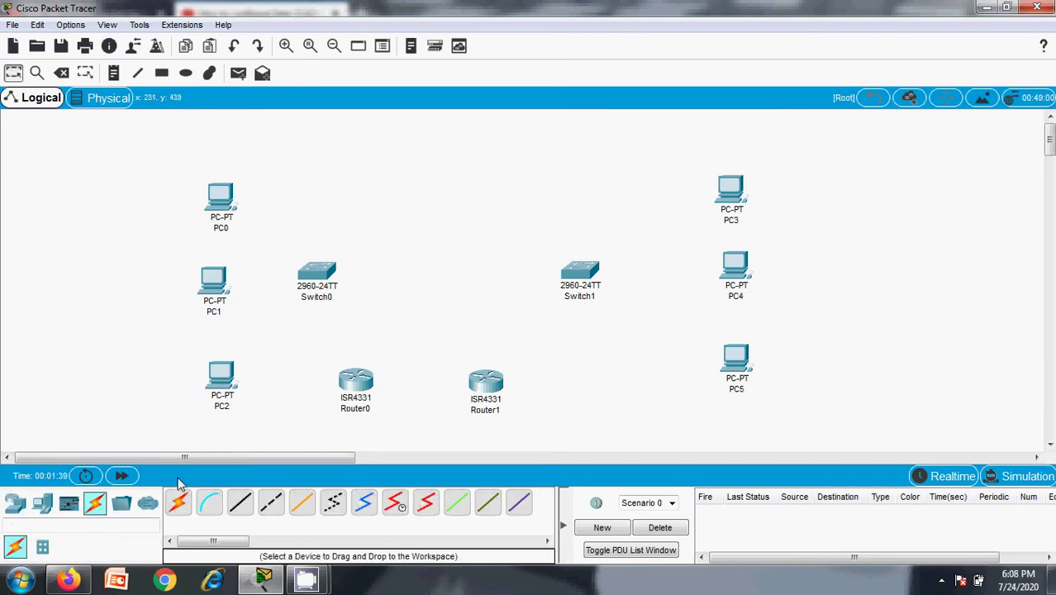
left_click(177, 503)
left_click(226, 217)
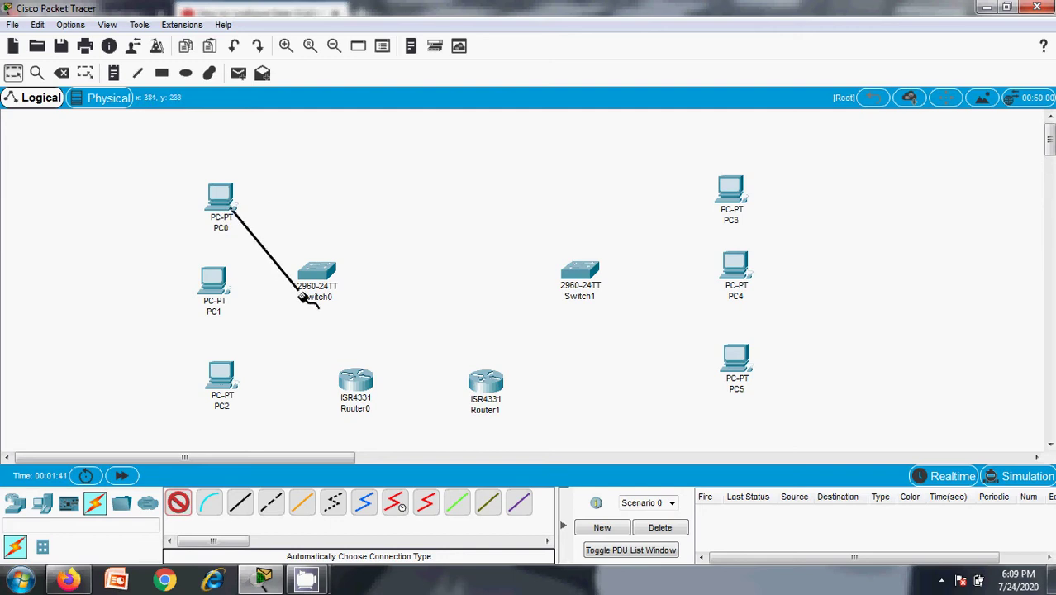
left_click(317, 275)
left_click(180, 504)
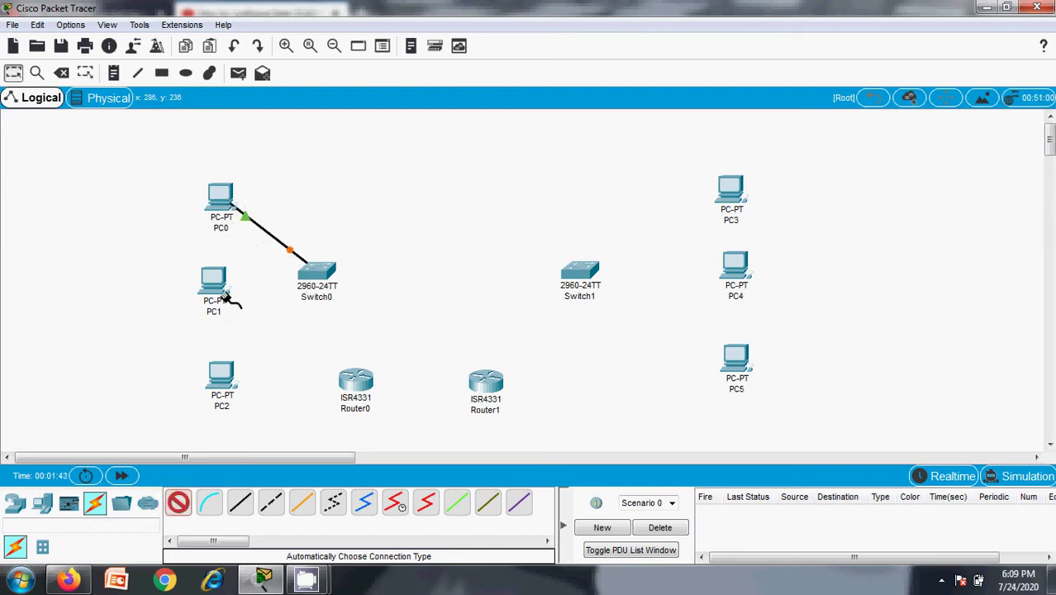
left_click(213, 280)
left_click(316, 273)
left_click(178, 502)
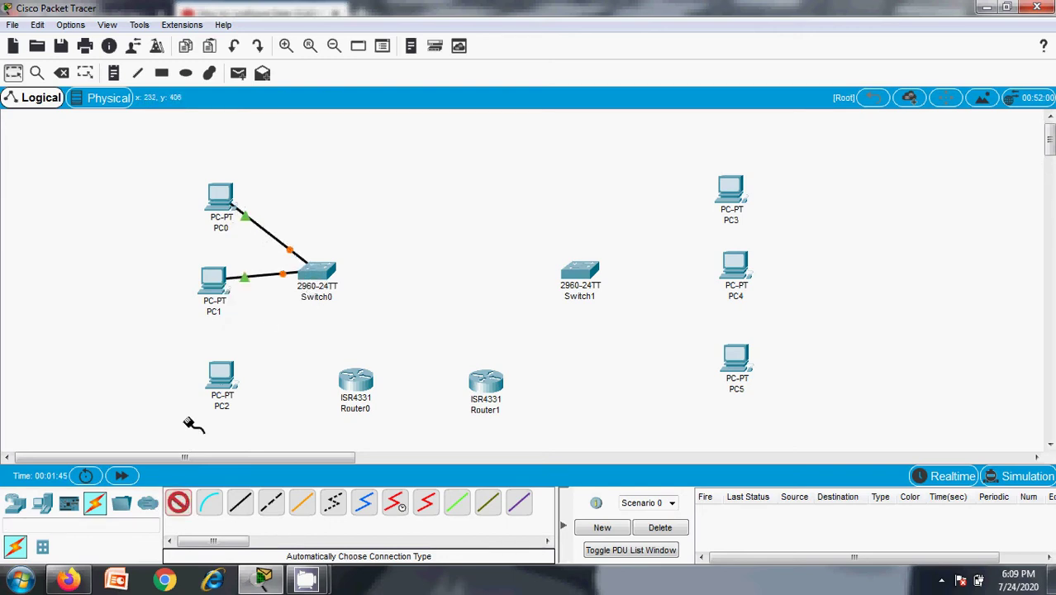
left_click(221, 379)
left_click(313, 277)
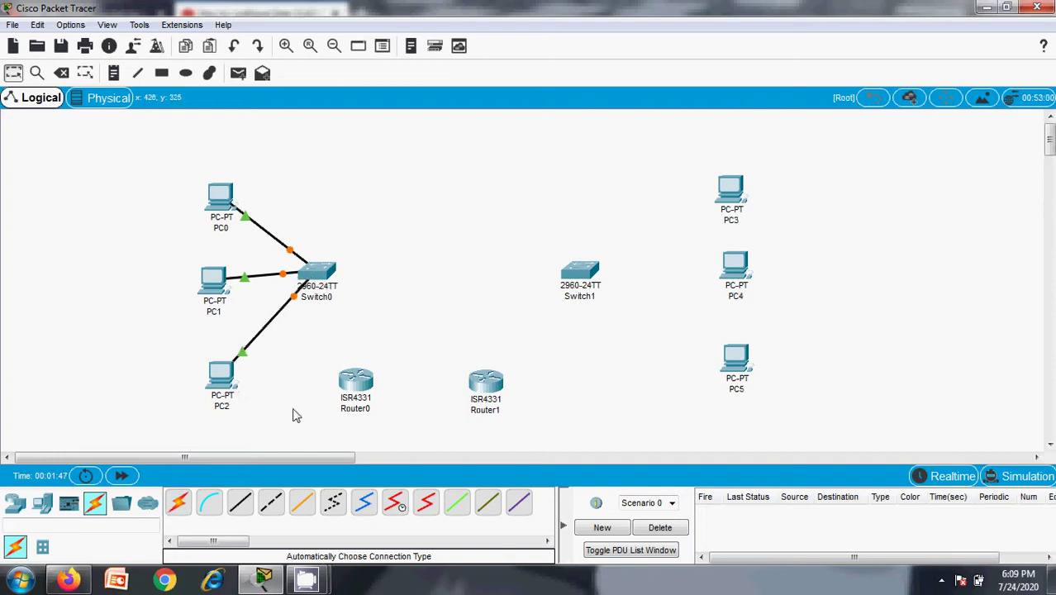
- Cable Switch0 to Router0, Router0 to Router1, and Router1 to Switch1
left_click(180, 504)
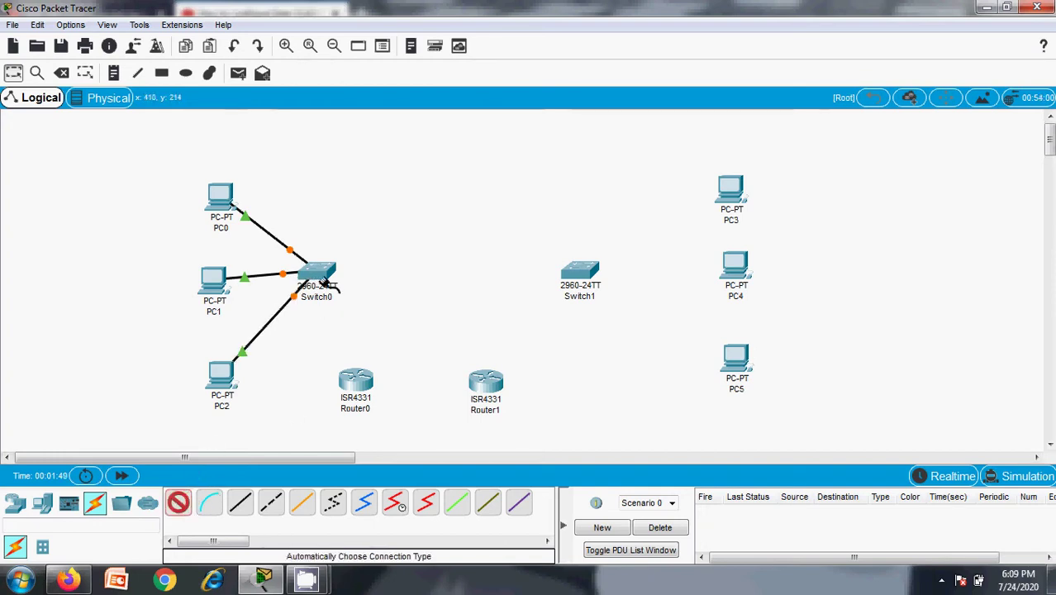
left_click(312, 274)
left_click(354, 379)
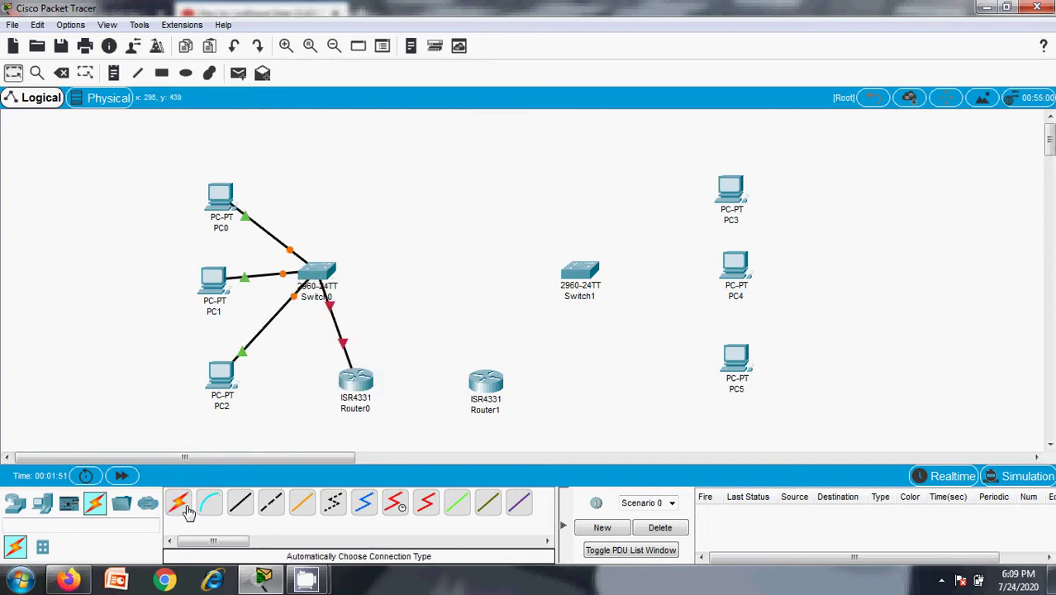
left_click(179, 504)
left_click(358, 380)
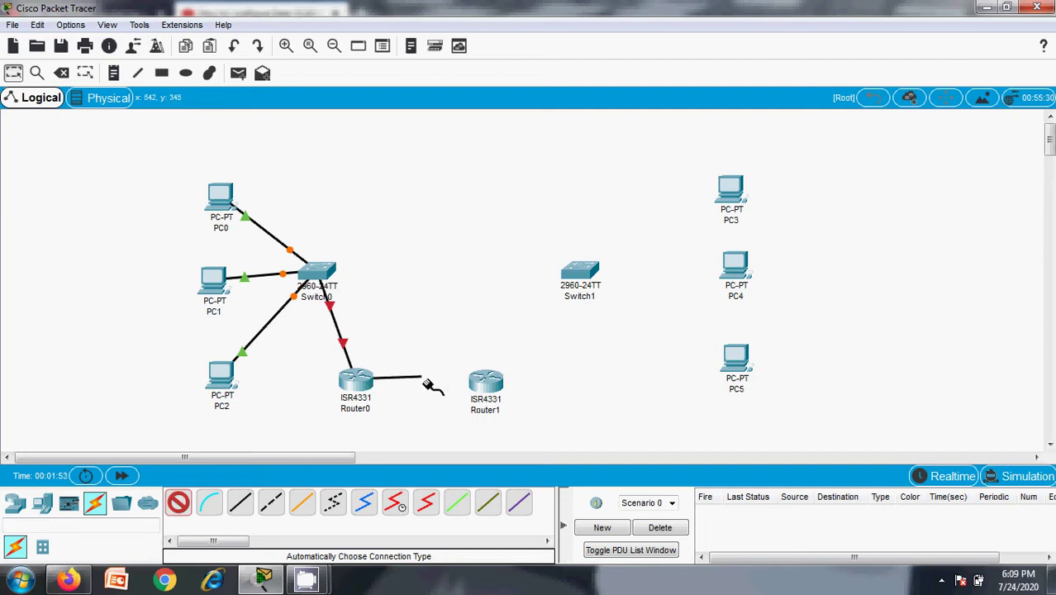
left_click(486, 381)
left_click(180, 503)
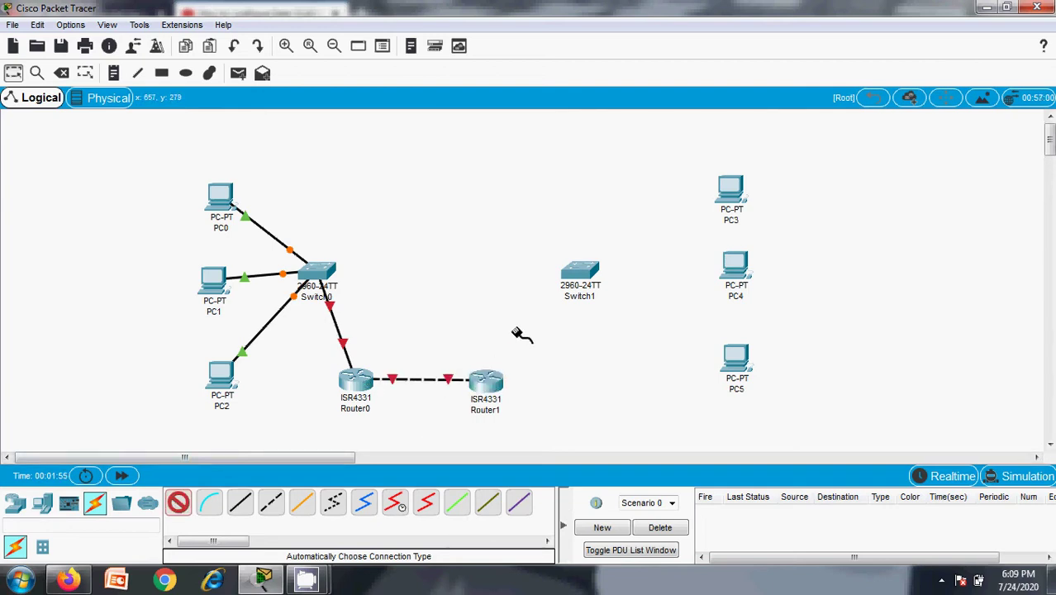
left_click(486, 380)
left_click(579, 273)
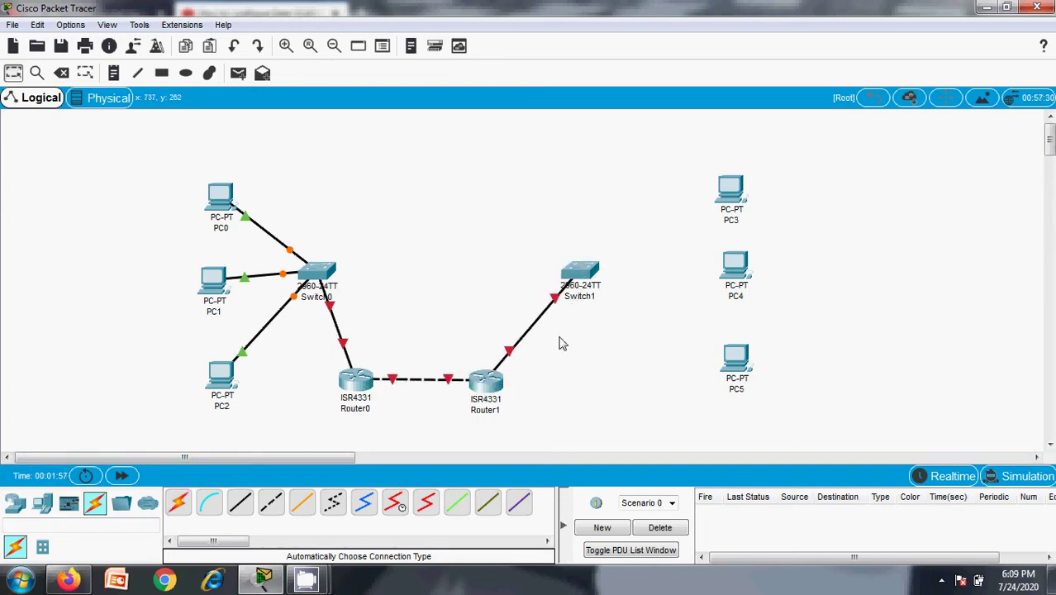
- Cable Switch1 to PC3, PC4 and PC5
left_click(179, 503)
left_click(583, 268)
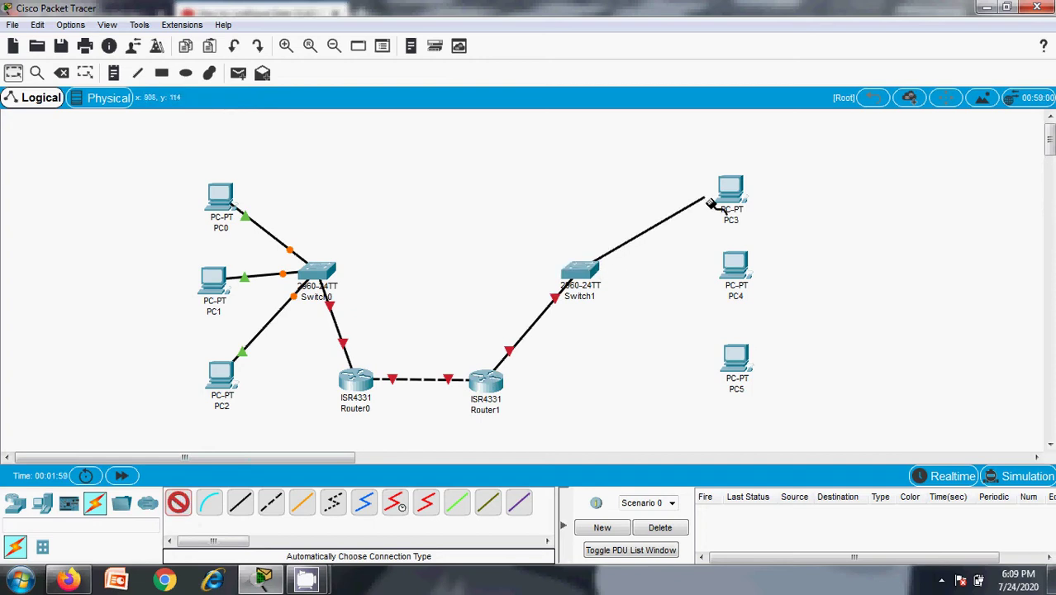
left_click(728, 189)
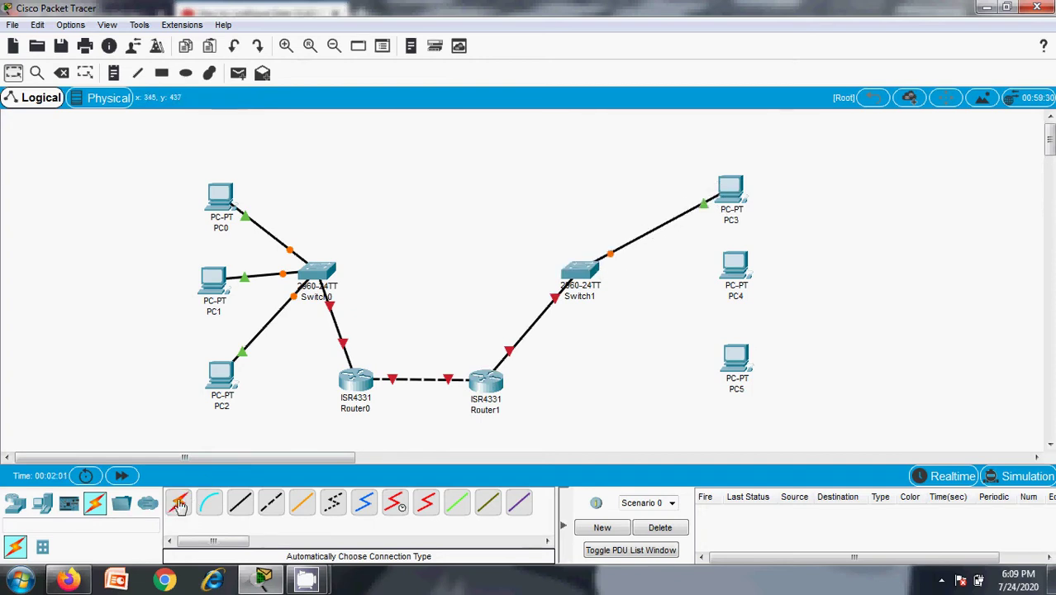
left_click(584, 272)
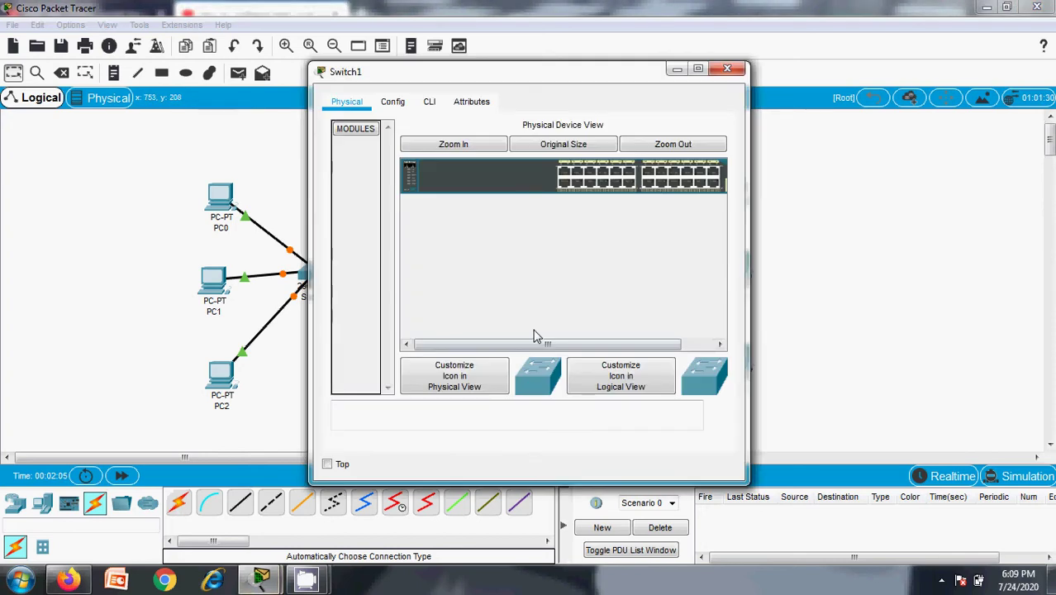
left_click(727, 69)
left_click(178, 503)
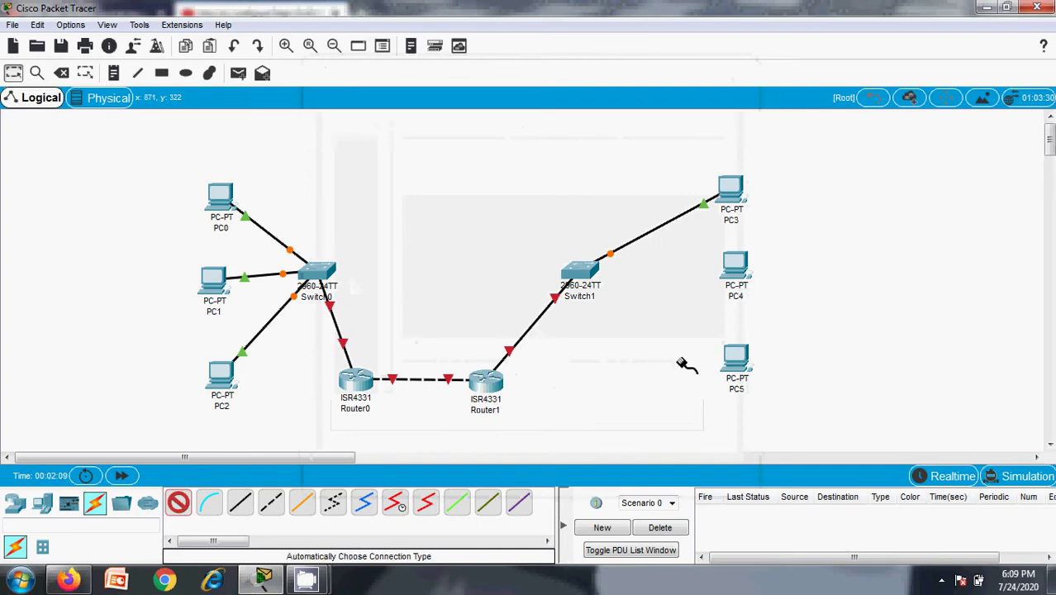
left_click(599, 271)
left_click(735, 266)
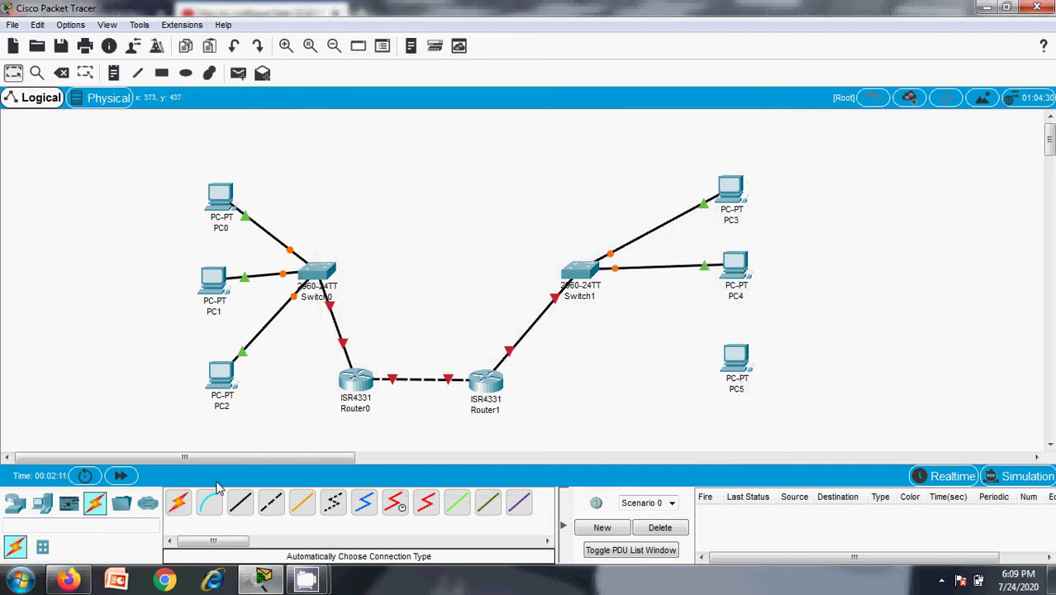
left_click(177, 503)
left_click(581, 274)
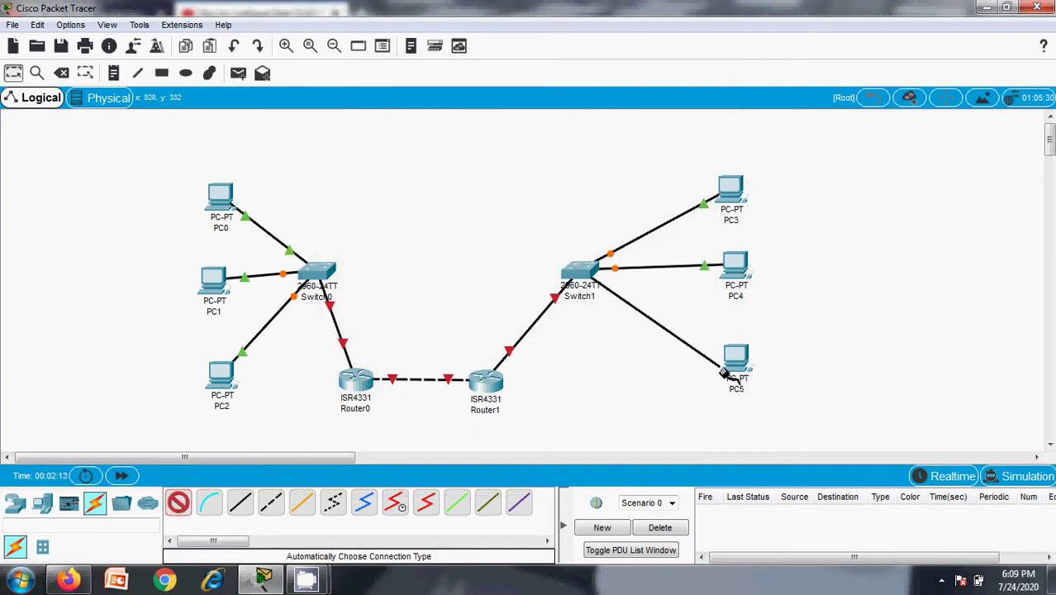
left_click(733, 360)
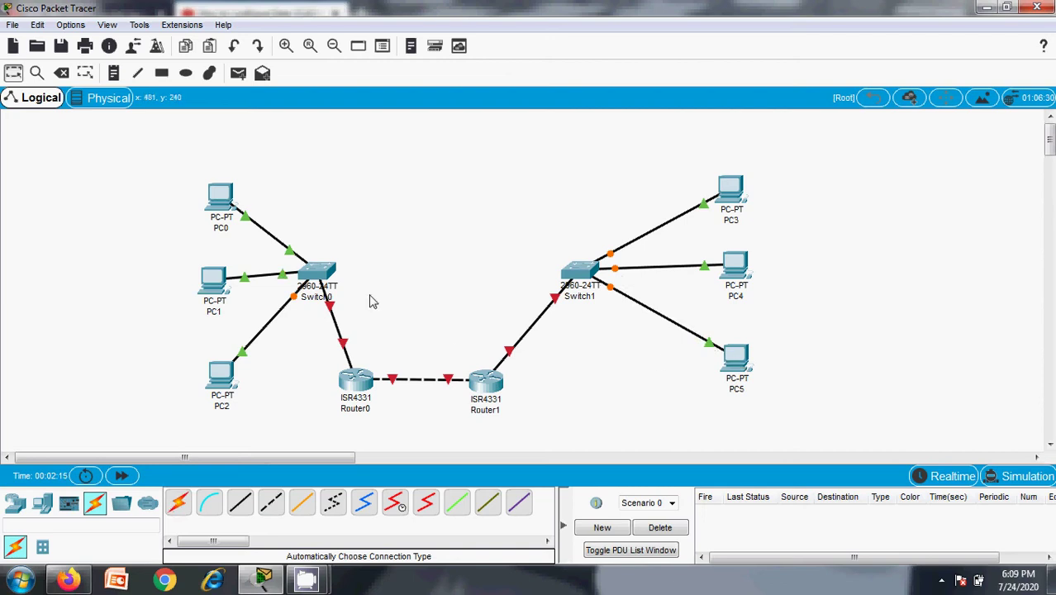
- Drag Switch0 and PC0–PC2 to the left and nudge Router0 slightly right
left_click_drag(314, 277, 295, 277)
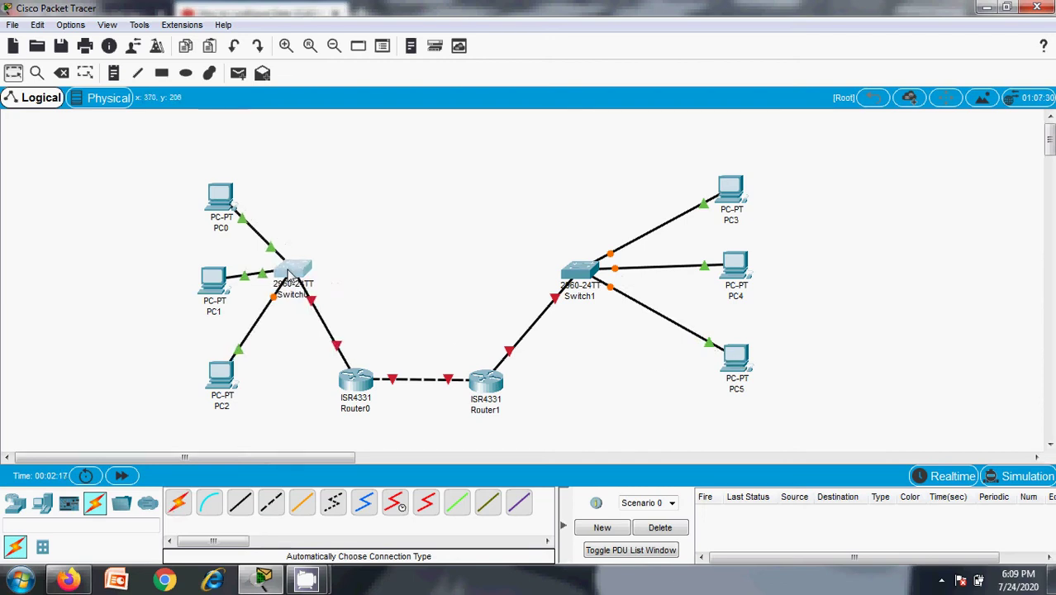
left_click_drag(219, 196, 193, 197)
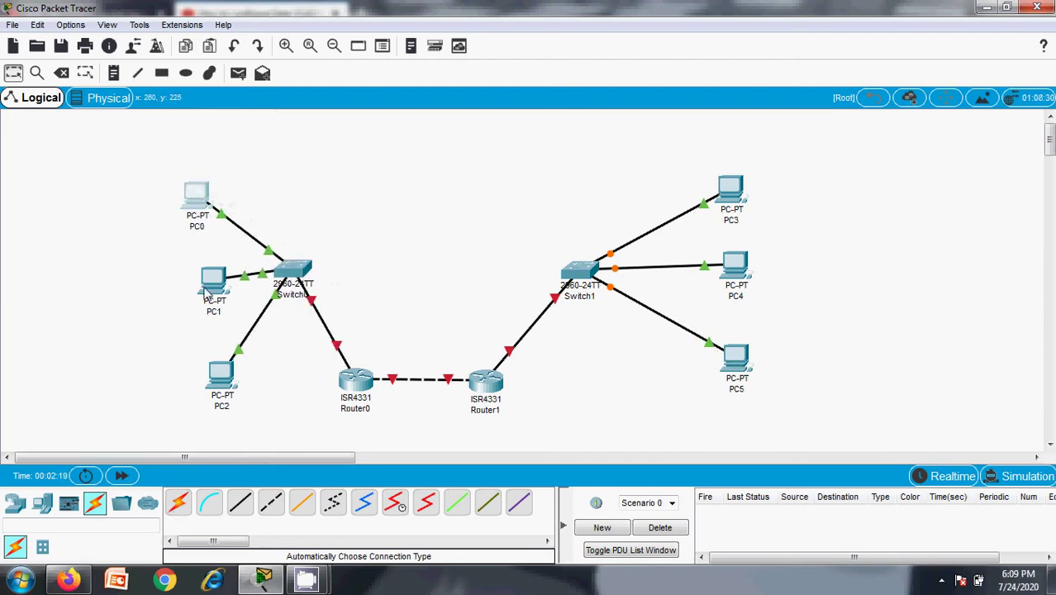
left_click_drag(206, 294, 181, 295)
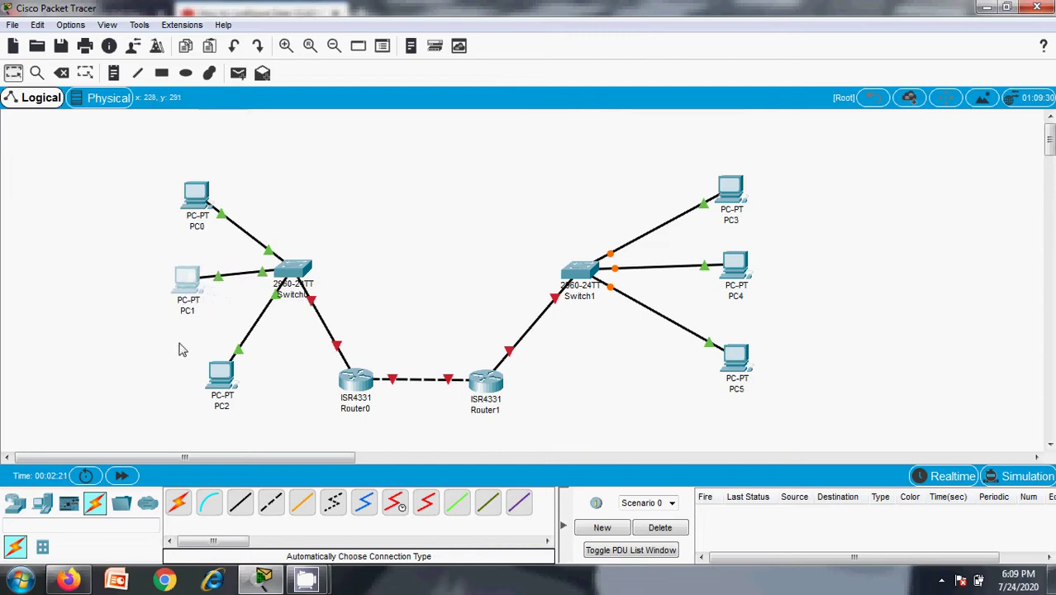
left_click_drag(217, 379, 192, 384)
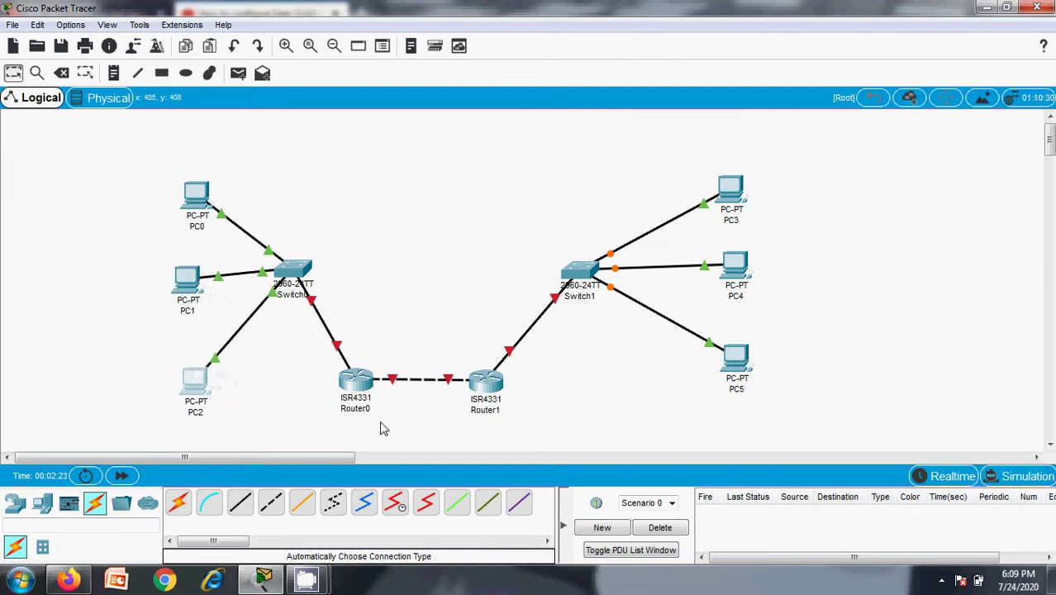
left_click_drag(365, 388, 384, 388)
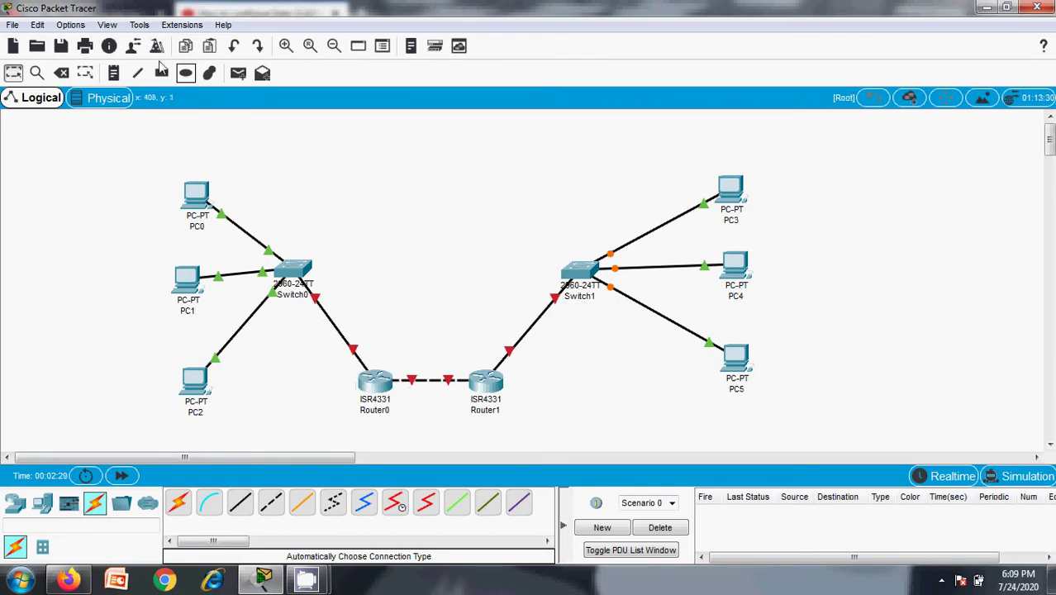
- Add notes 192.168.0.1, 192.168.0.2 and 192.168.0.3 beside PC0, PC1 and PC2
left_click(113, 74)
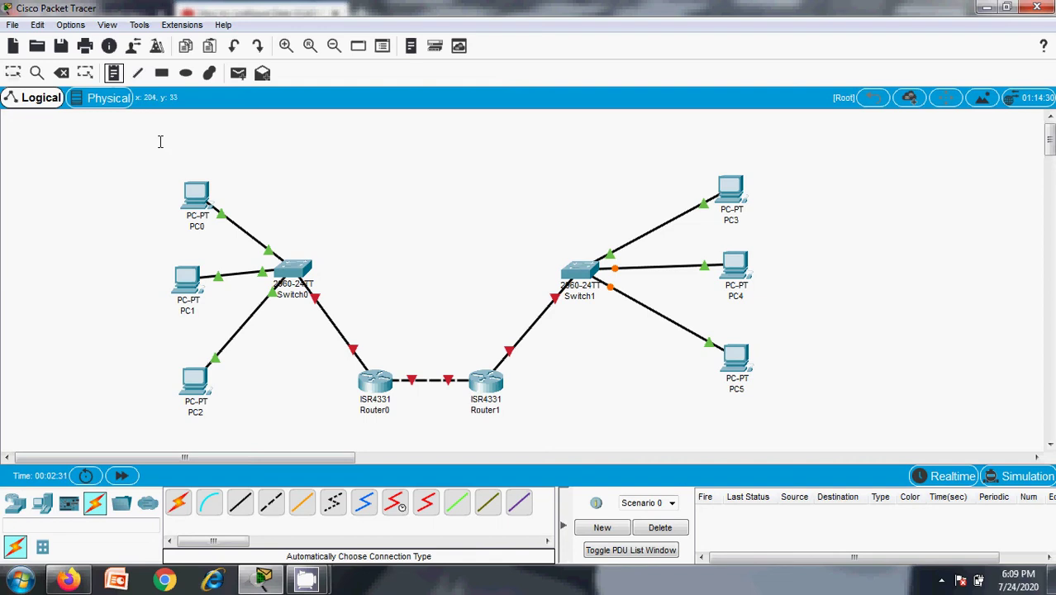
left_click(73, 193)
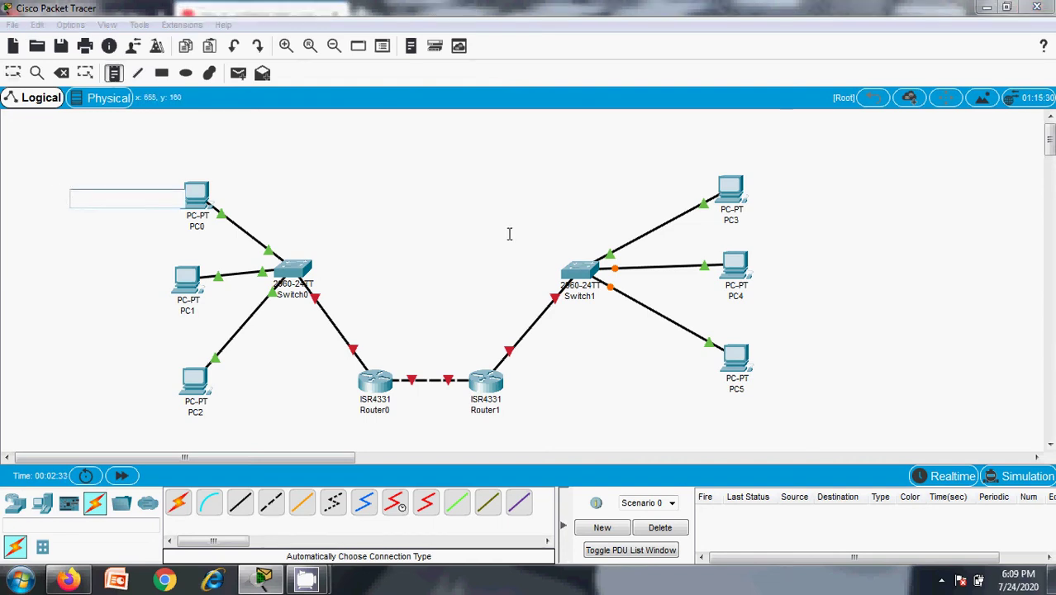
type("192")
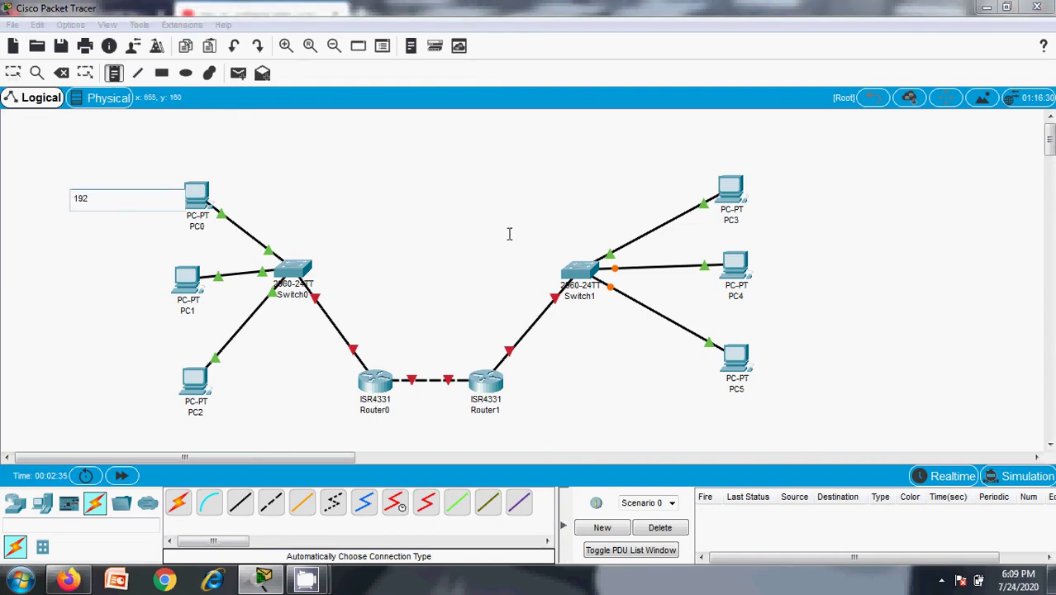
type(".168.0.1")
left_click(75, 285)
type("19")
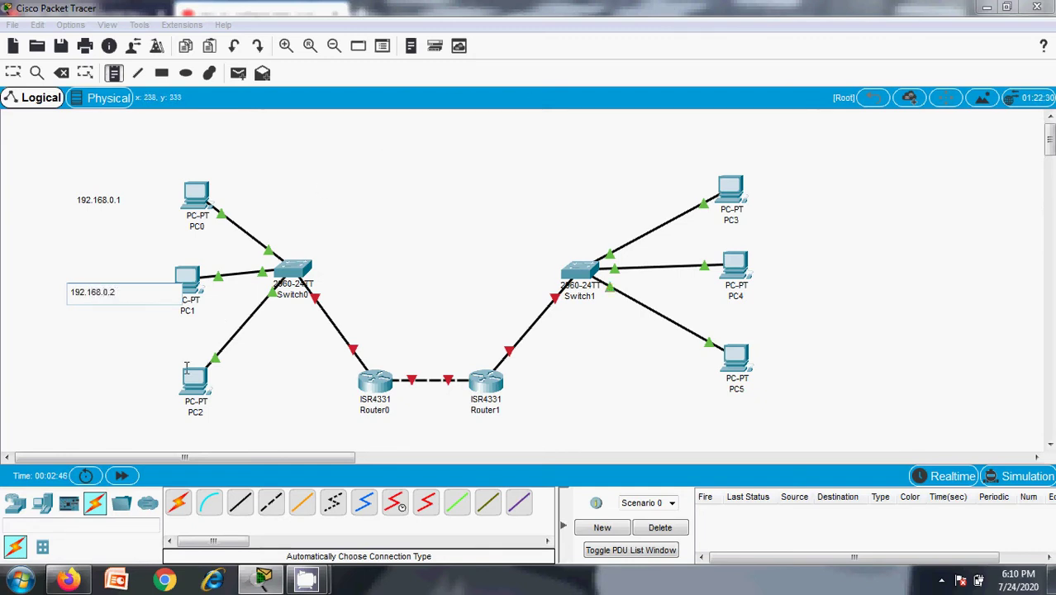
left_click(88, 394)
type("1")
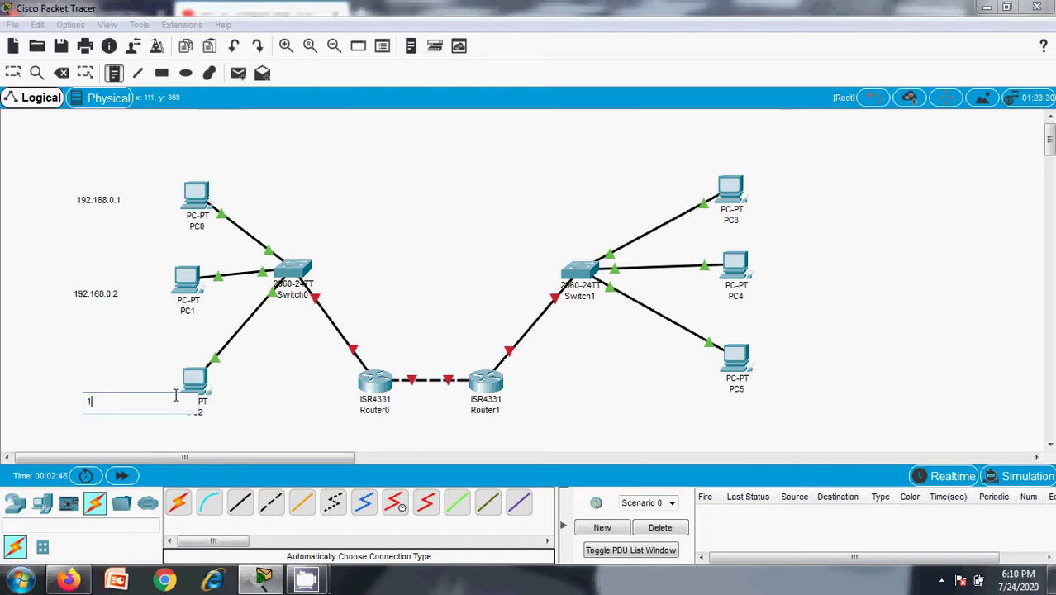
type("92.168.0.3")
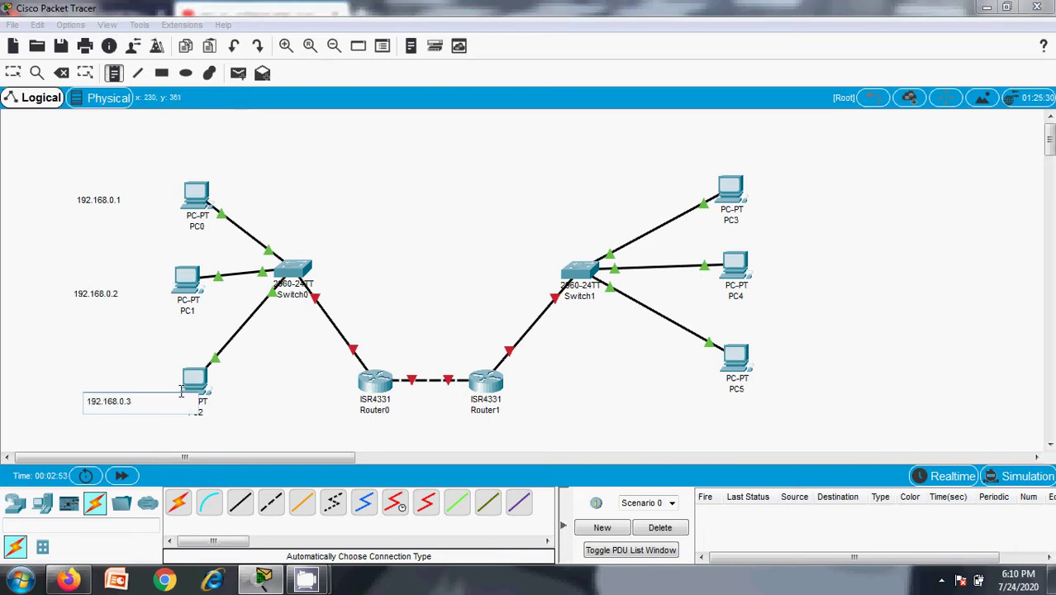
- Add notes 192.168.3.1, 192.168.3.2 and 192.168.3.3 beside PC3, PC4 and PC5
left_click(761, 188)
type("19")
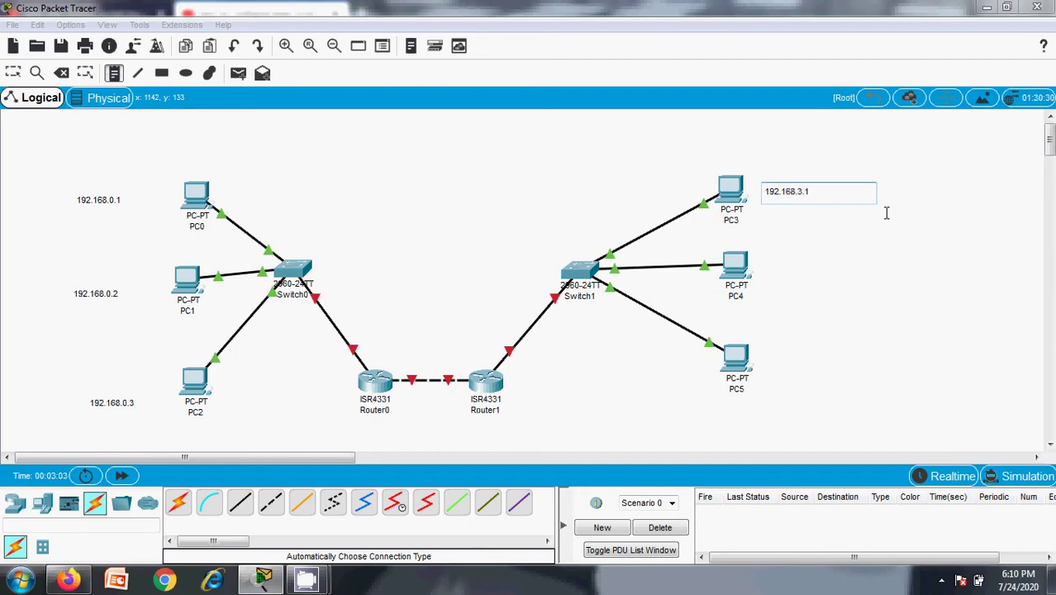
left_click(769, 264)
type("19")
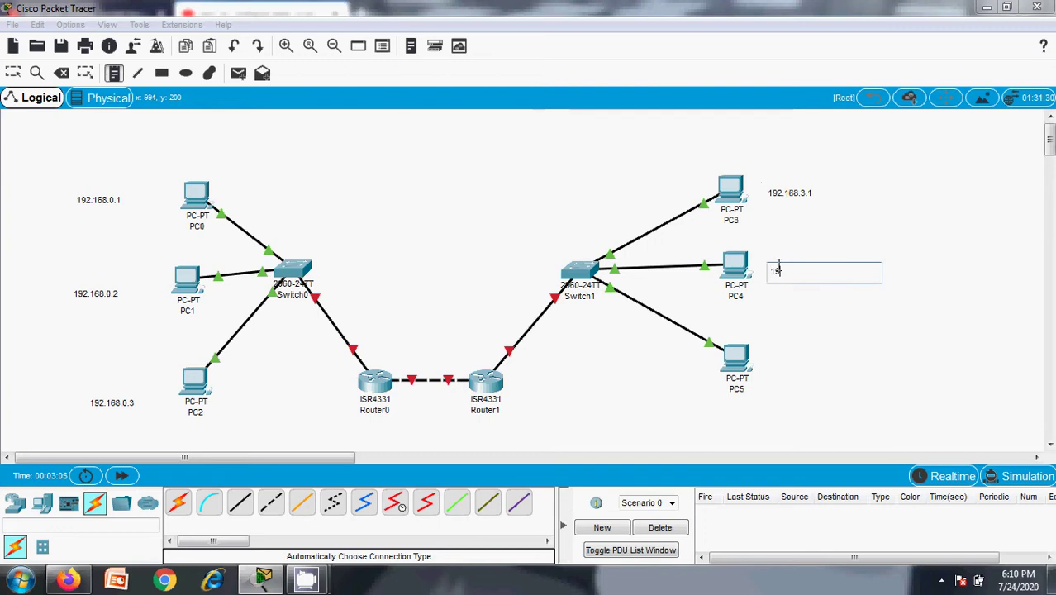
type("2.168.3.2")
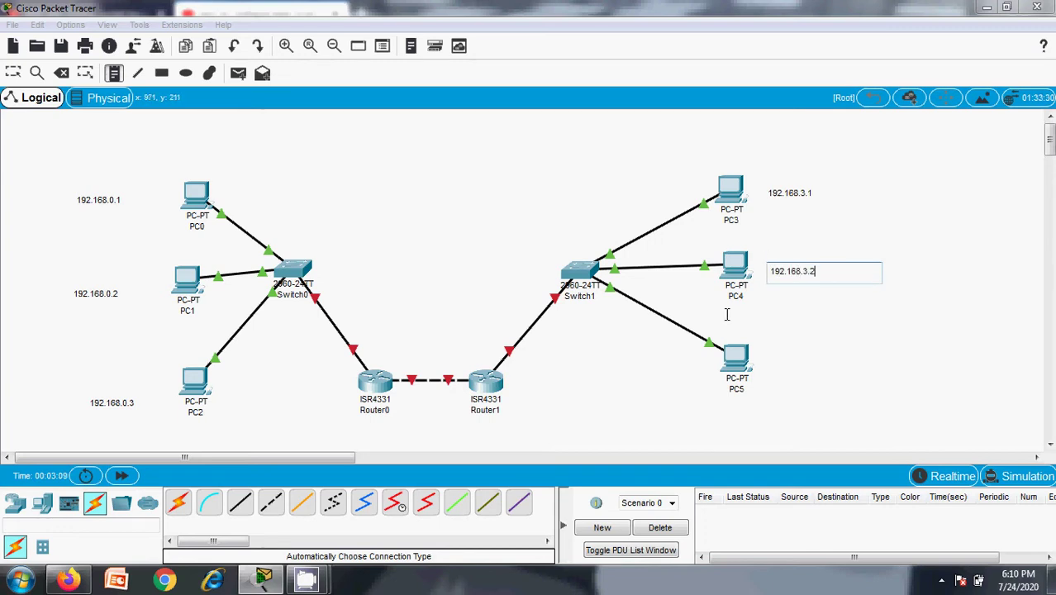
left_click(770, 356)
type("192")
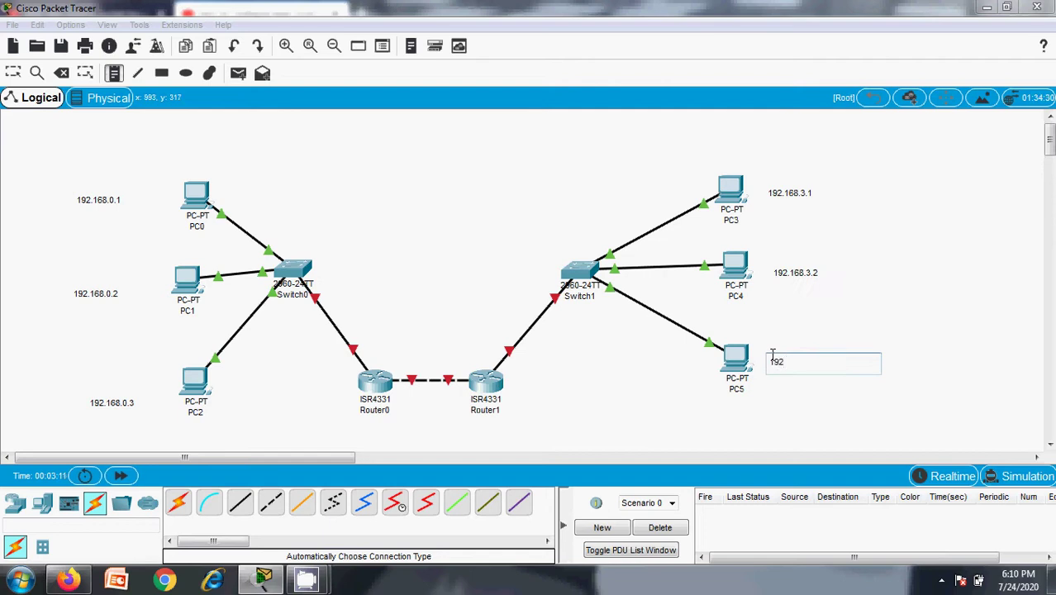
type("2.168.3.3")
left_click(891, 248)
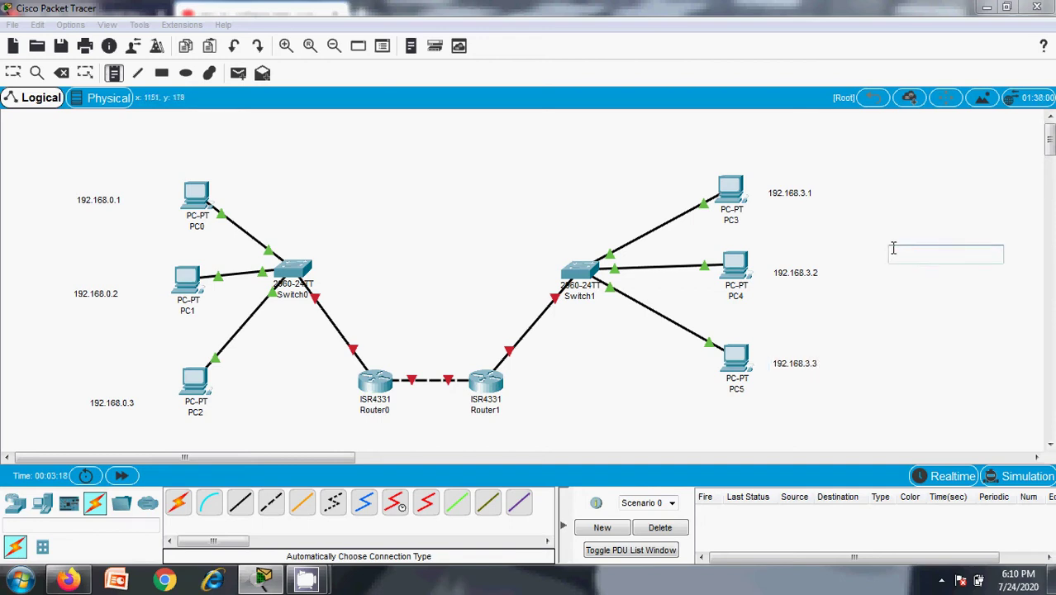
- Add notes 192.168.3.4 by Router1 and 192.168.0.4 by Router0, then nudge them into place
left_click(512, 364)
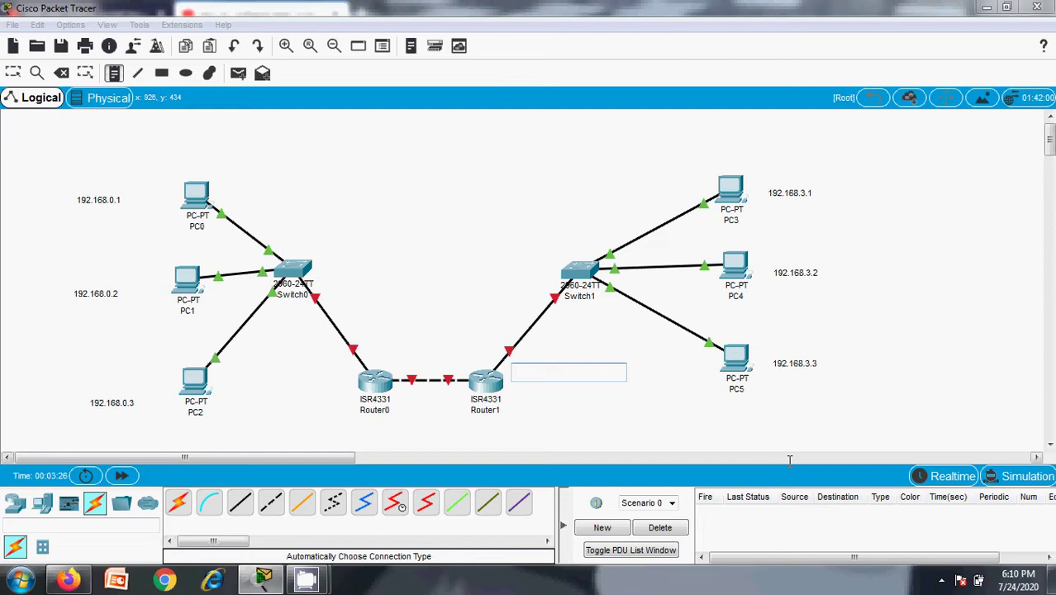
type("192.168.3.4")
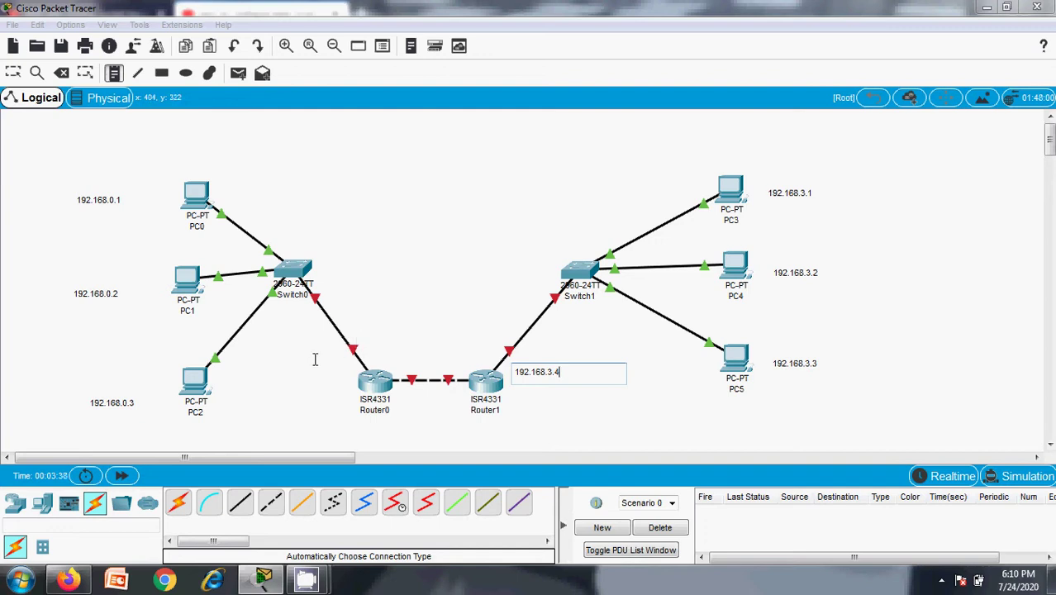
left_click(281, 355)
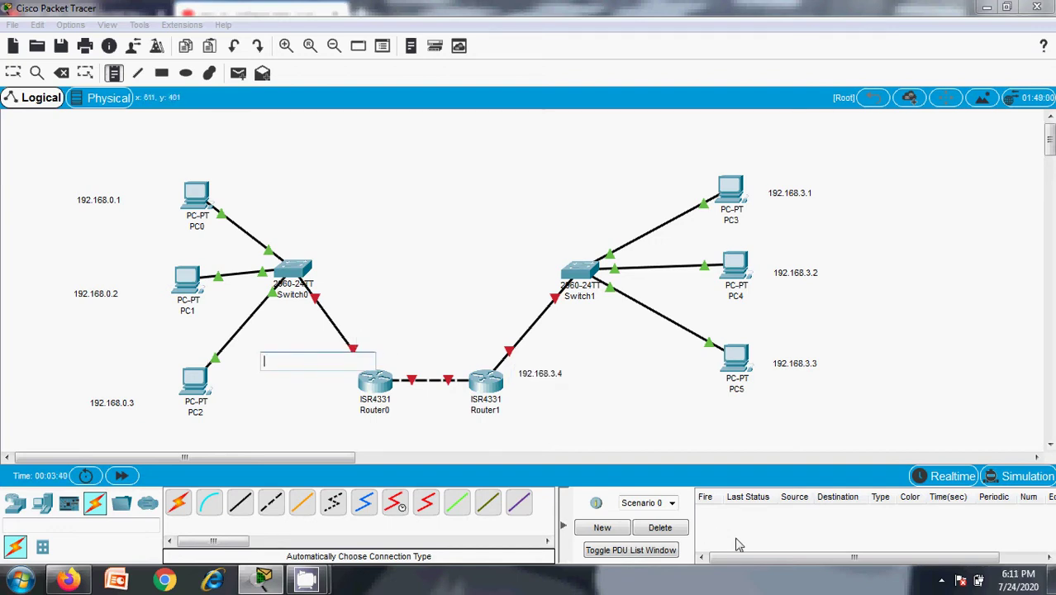
type("192.16")
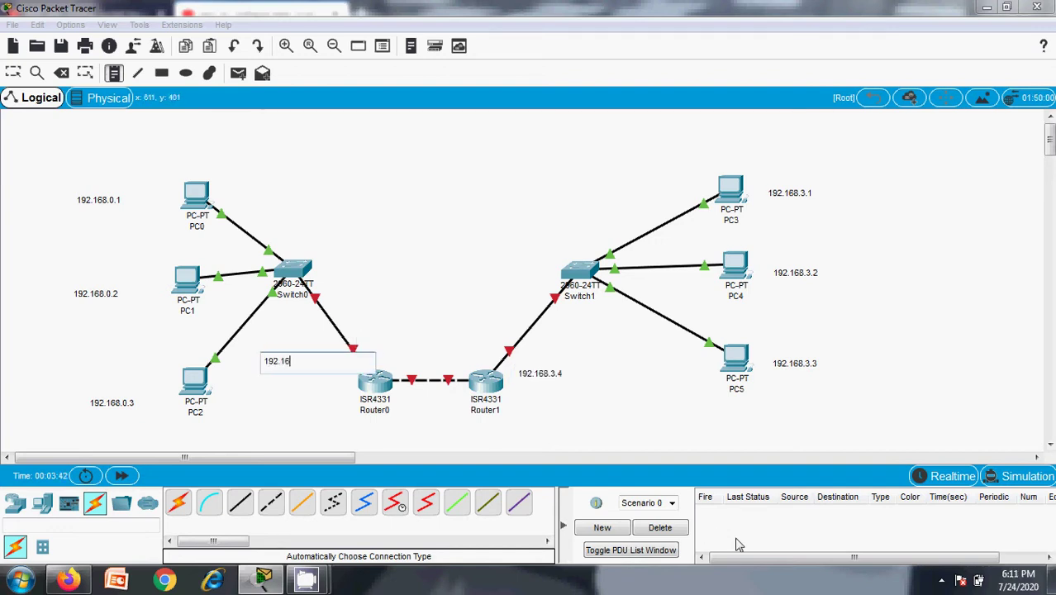
type("8.0.4")
left_click(481, 286)
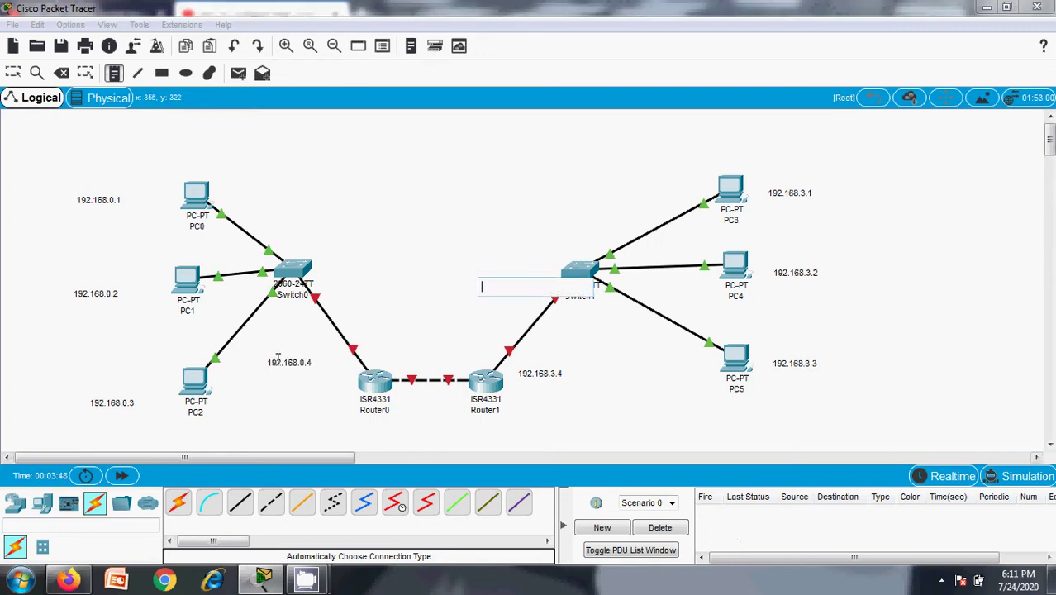
left_click_drag(278, 357, 311, 358)
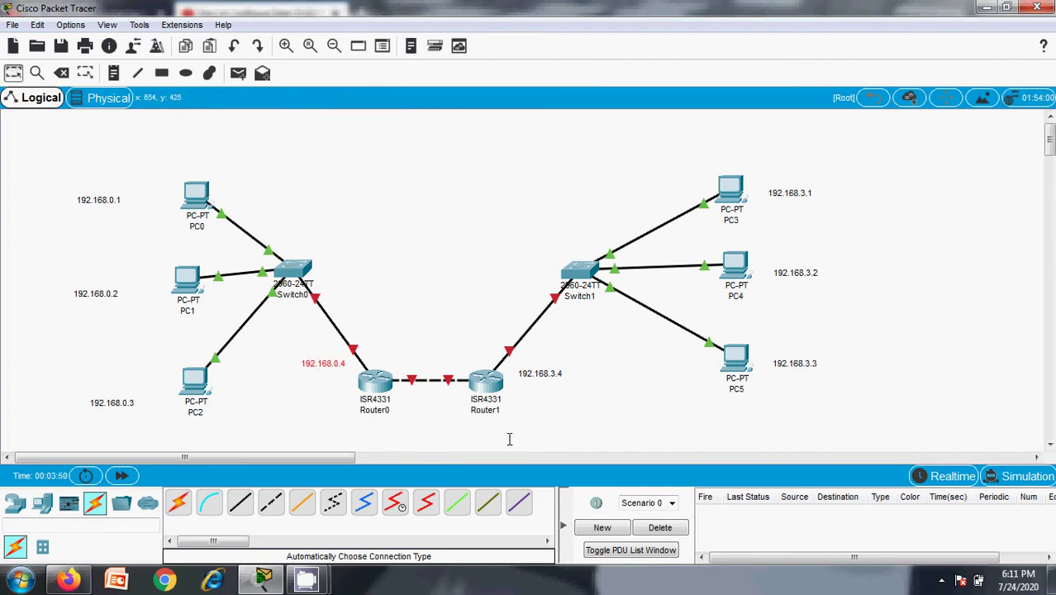
mouse_move(531, 381)
left_mouse_down()
mouse_move(539, 369)
mouse_move(526, 371)
left_mouse_up()
left_click(577, 399)
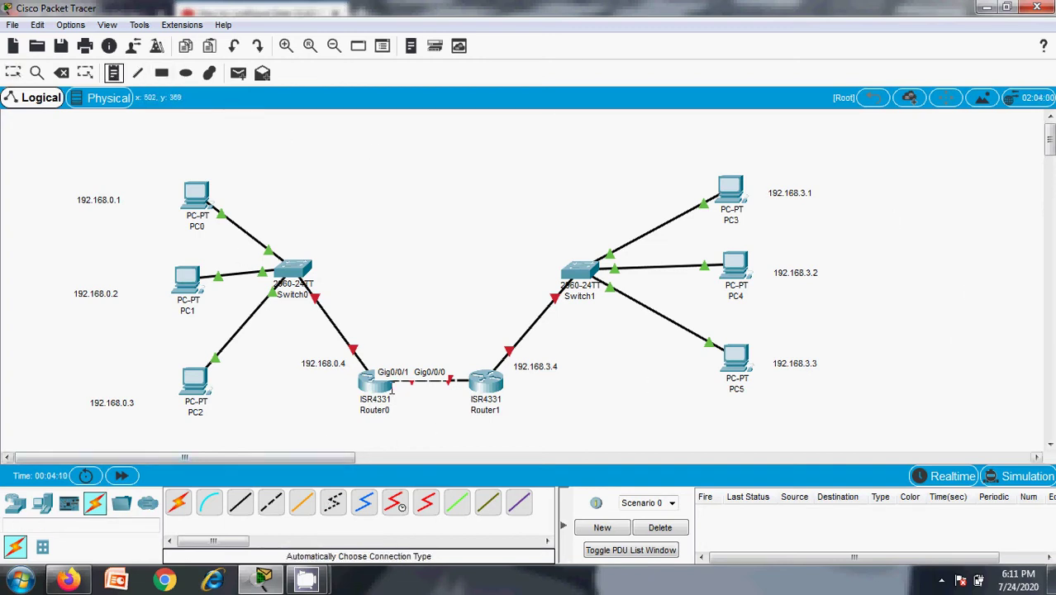
- Move Router1 right and Router0 left, repositioning their 192.168.3.4 and 192.168.0.4 notes alongside
left_click(391, 357)
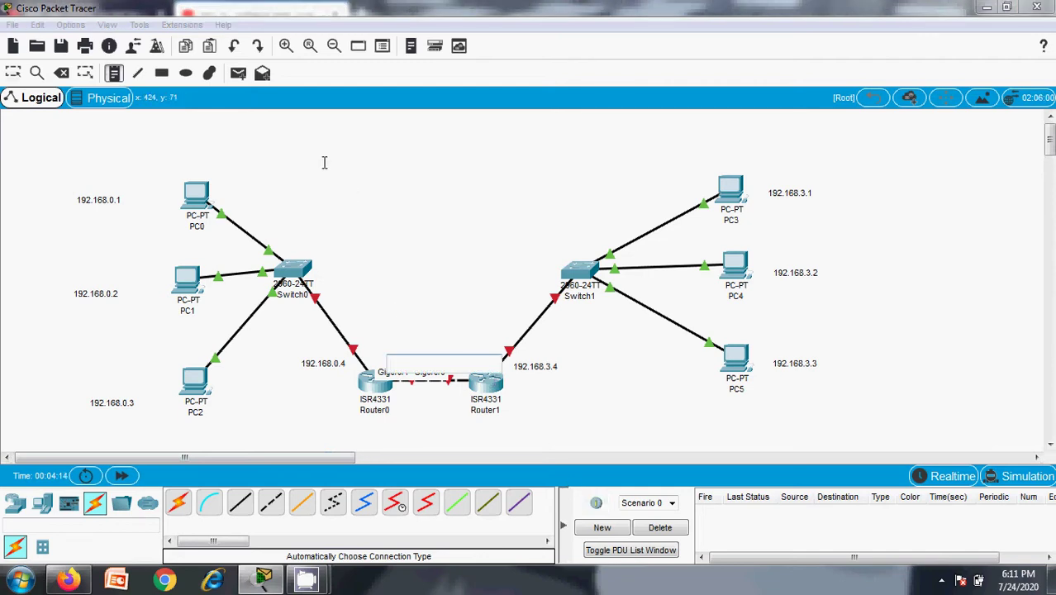
key("Escape")
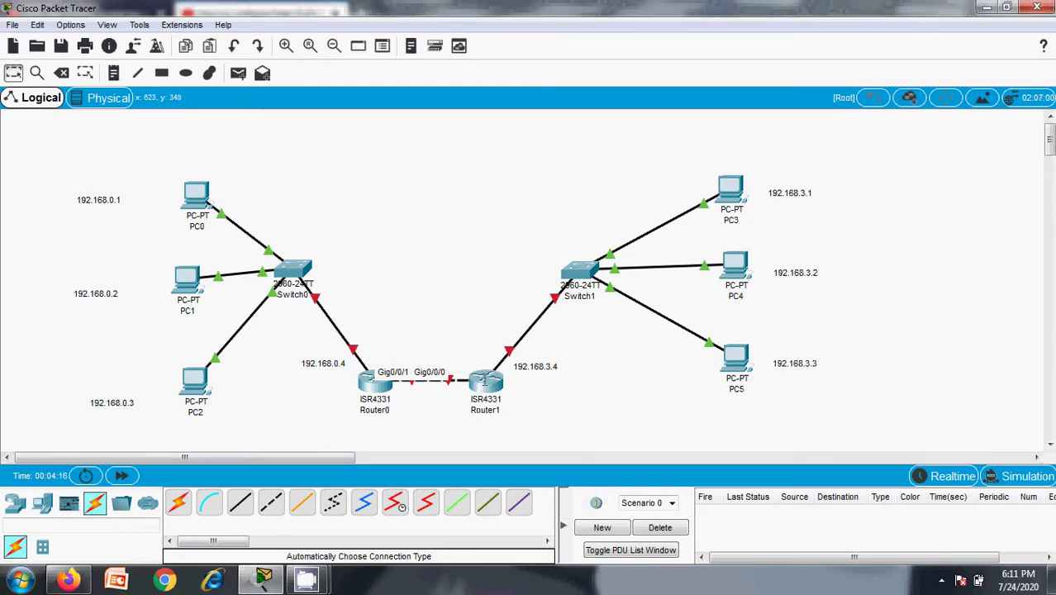
left_click_drag(485, 381, 562, 392)
left_click_drag(372, 382, 347, 398)
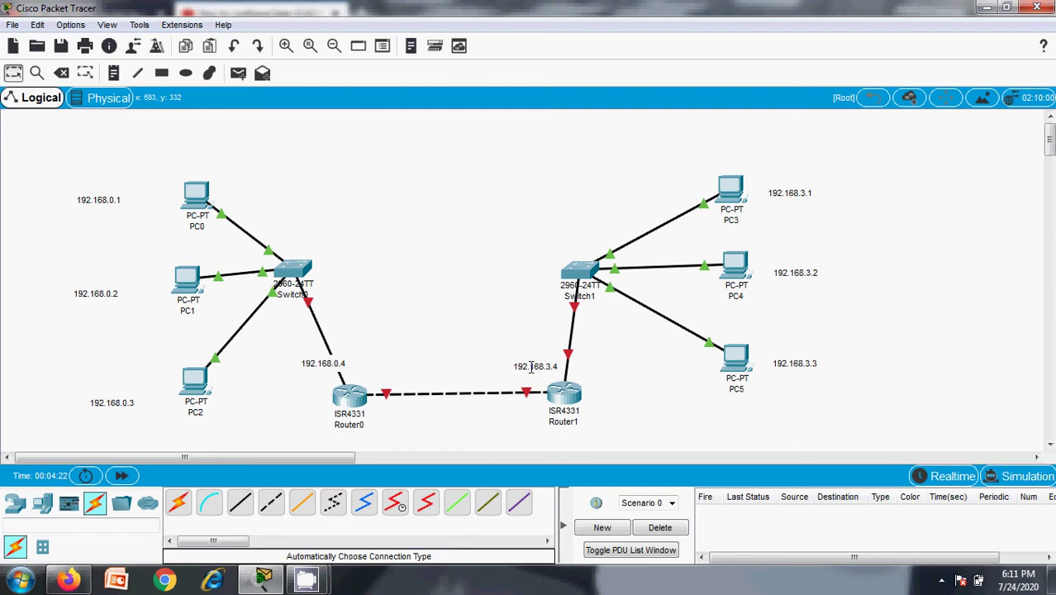
left_click_drag(531, 369, 599, 367)
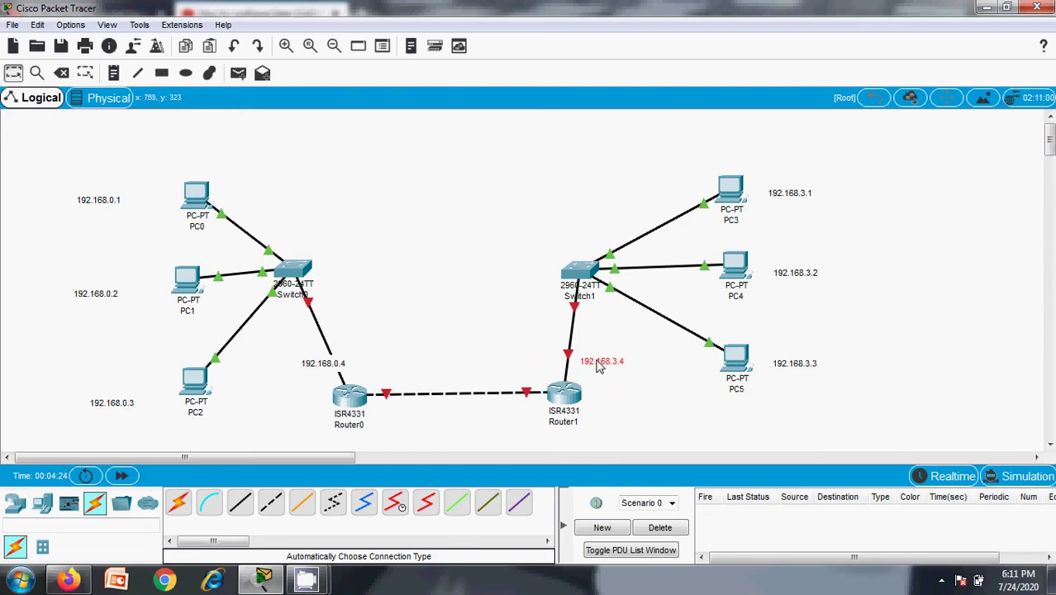
left_click_drag(311, 369, 289, 376)
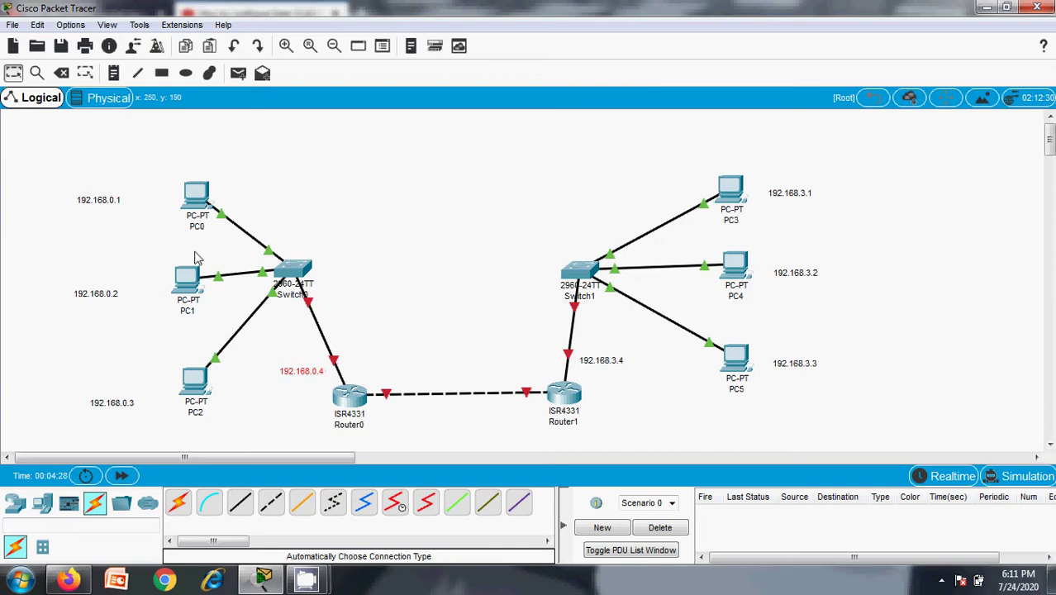
left_click(113, 72)
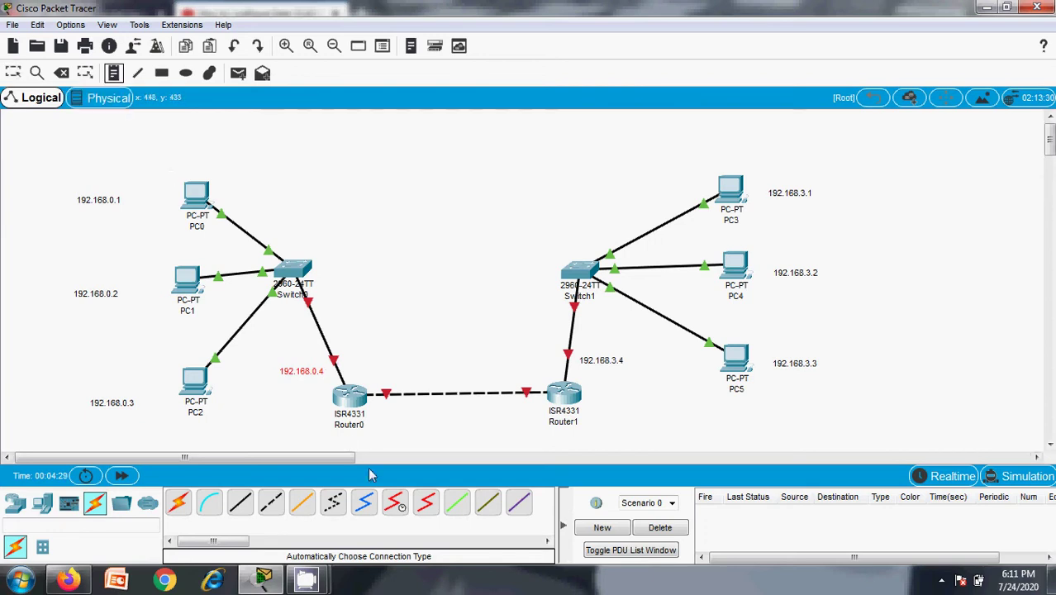
left_click(372, 380)
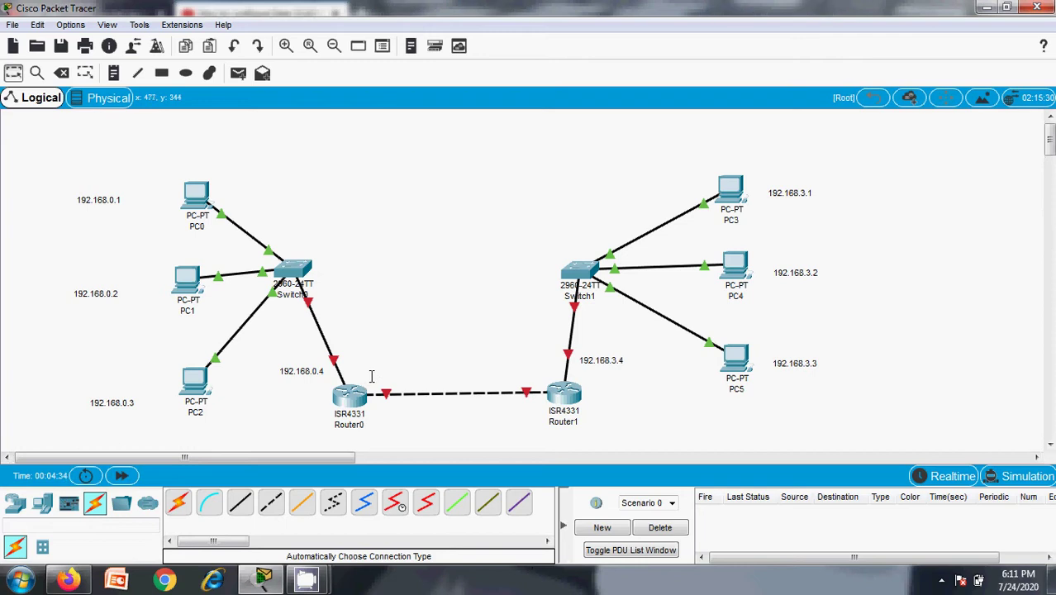
left_click(113, 73)
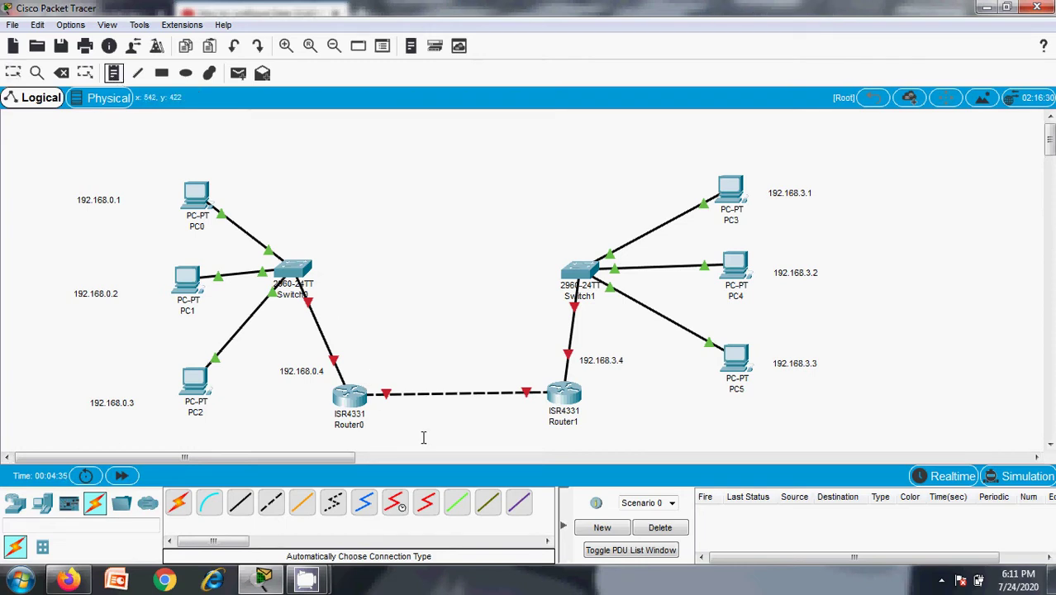
- Add notes 192.168.2.1 by Router0 and 192.168.2.2 by Router1 on their shared link
left_click(371, 375)
type("192")
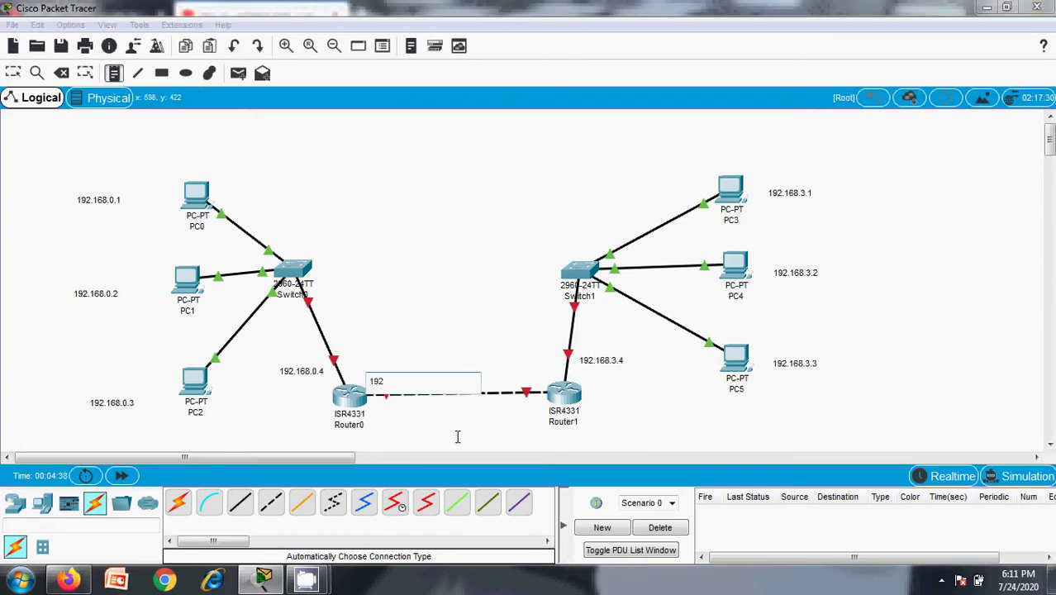
type(".168.2.1")
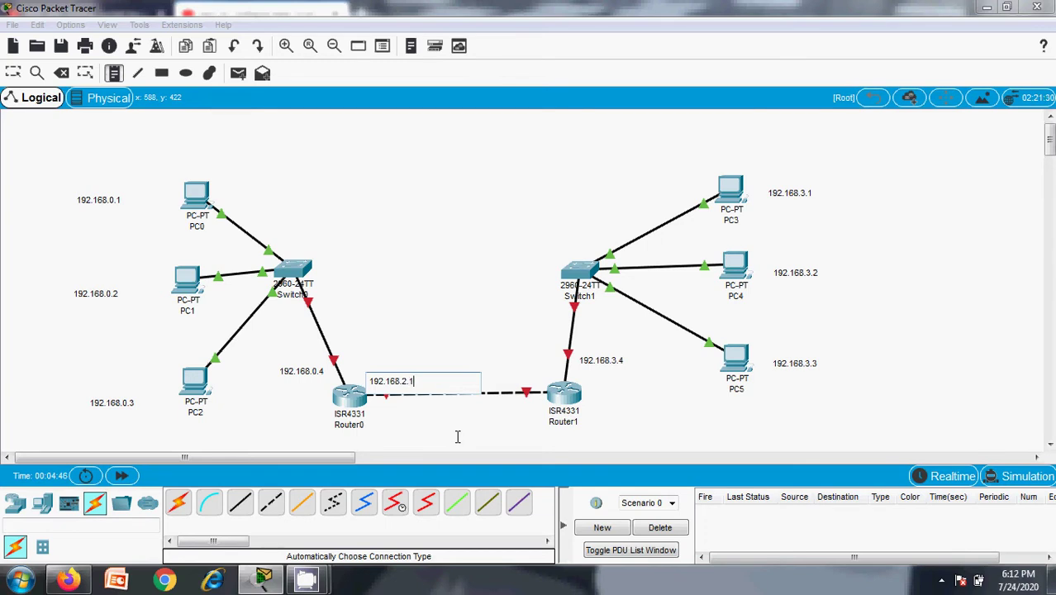
left_click(508, 381)
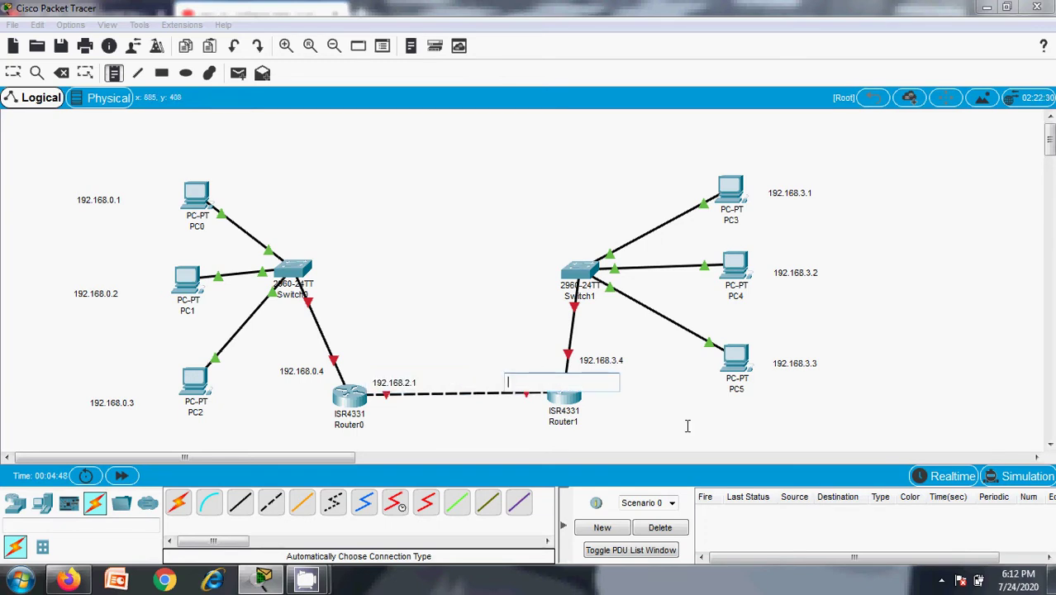
type("192.16")
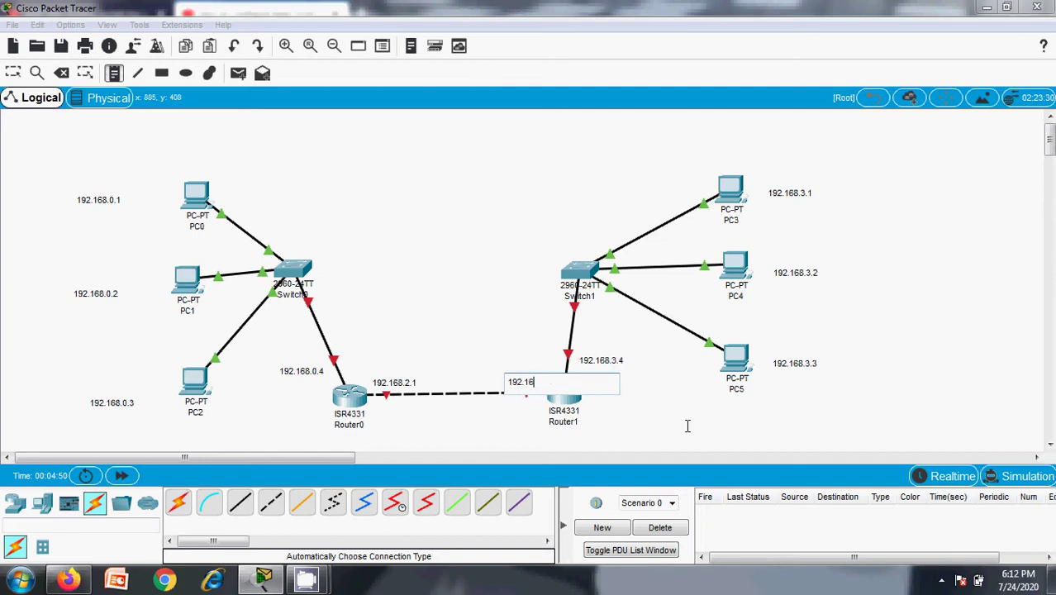
type("8.2.2")
left_click(790, 409)
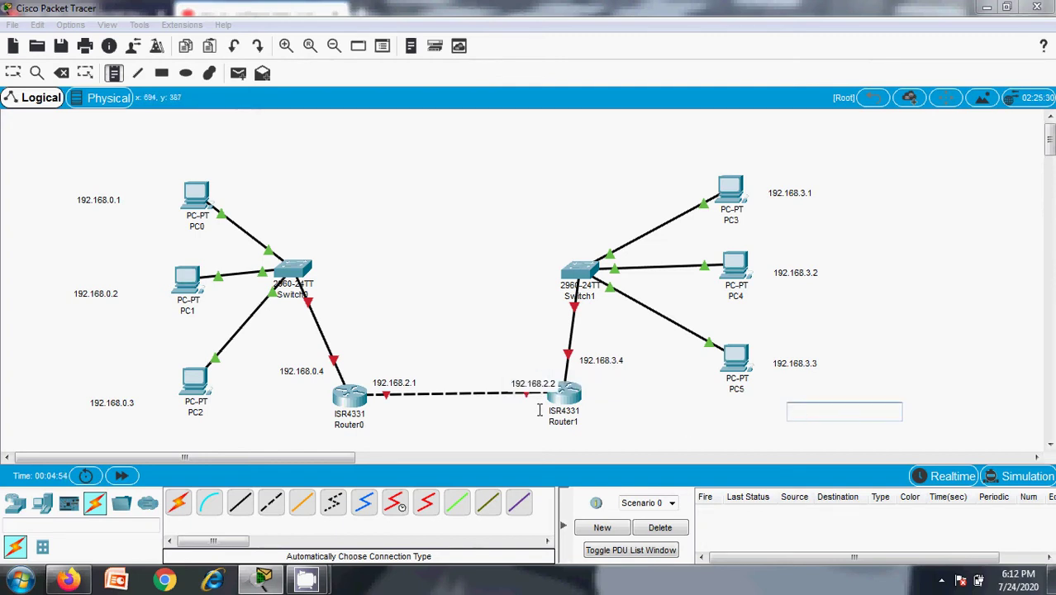
left_click_drag(534, 382, 524, 371)
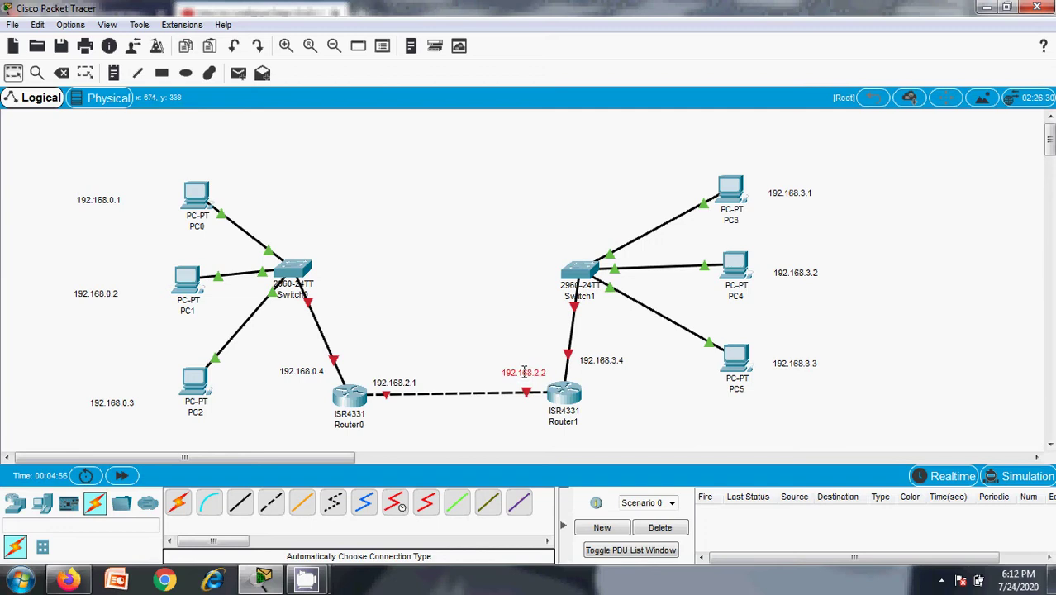
left_click_drag(390, 382, 384, 374)
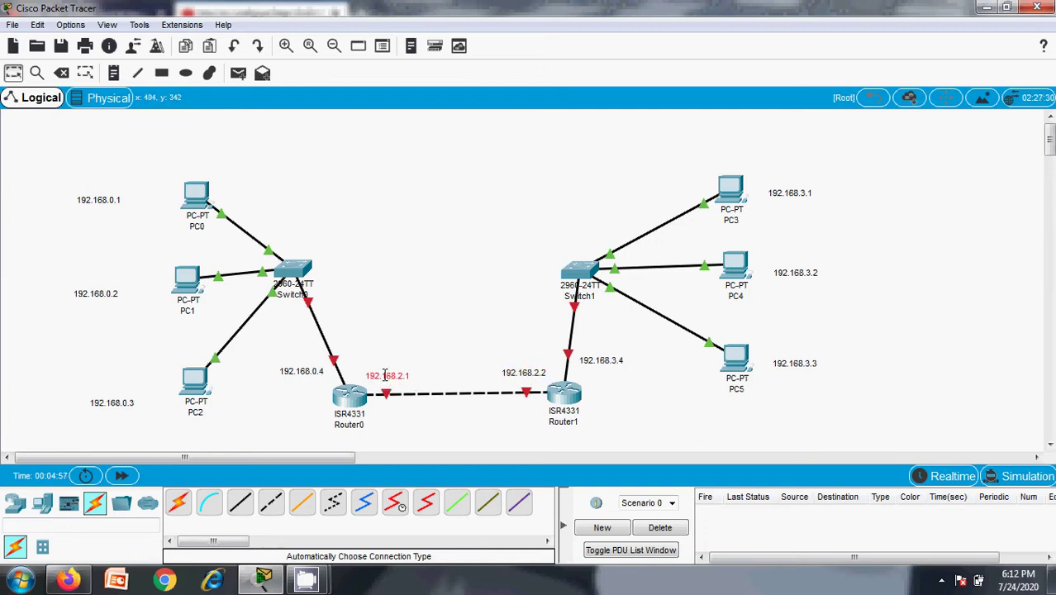
left_click(611, 429)
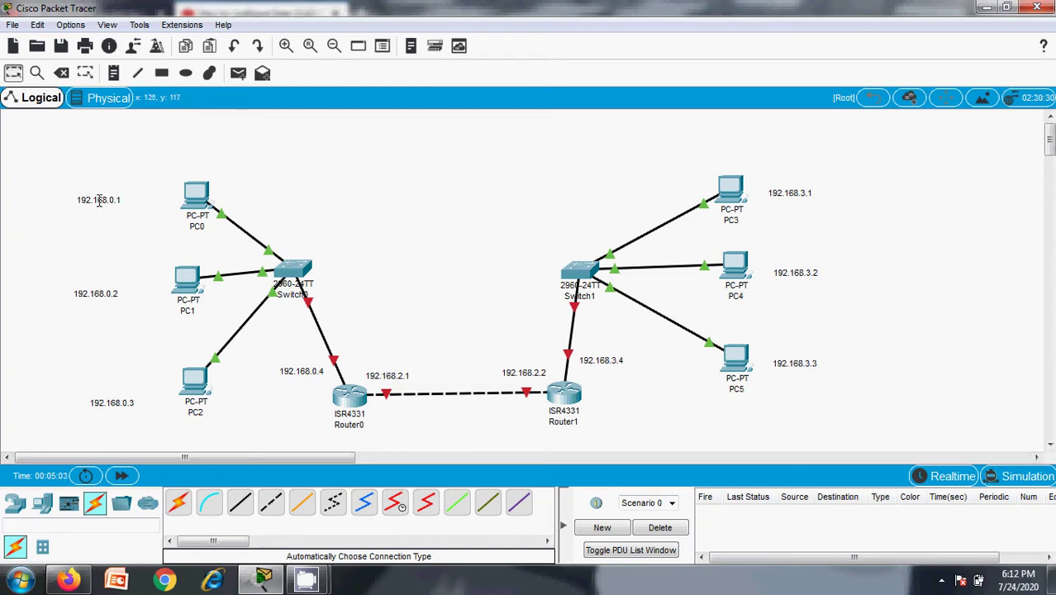
- Move the 192.168.0.1, 0.2 and 0.3 labels next to PC0, PC1 and PC2
left_click_drag(98, 200, 142, 190)
left_click_drag(103, 289, 146, 271)
left_click_drag(112, 403, 147, 378)
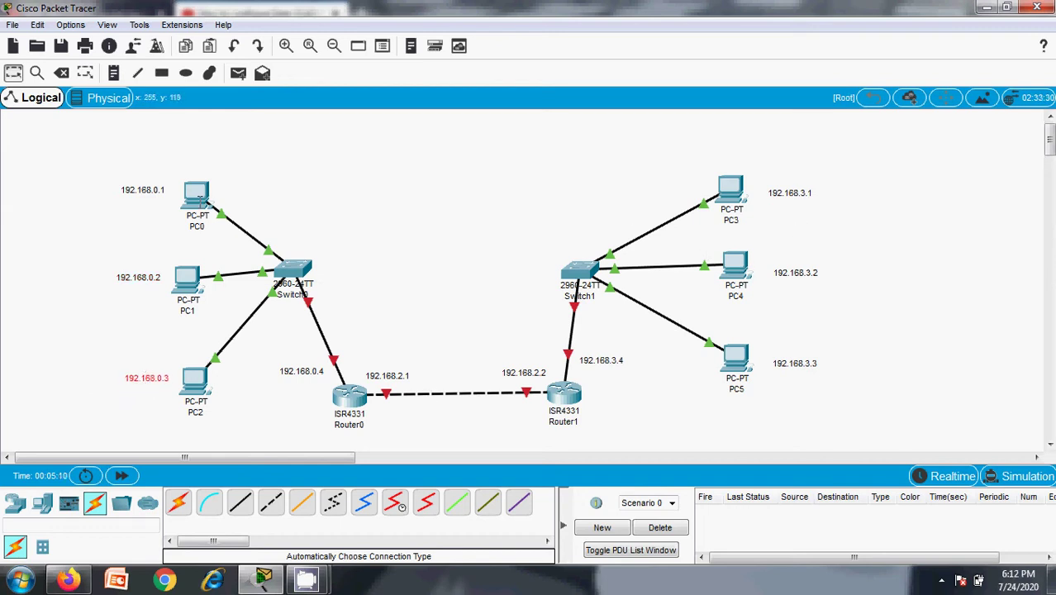
double_click(146, 187)
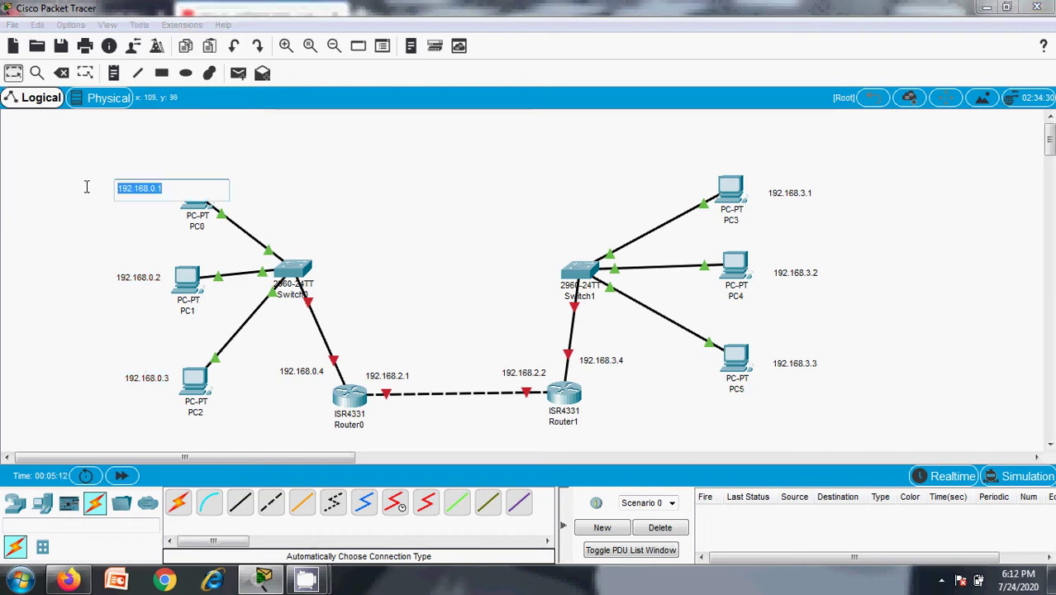
- Set PC0's IP to 192.168.0.1, mask 255.255.255.0, gateway 192.168.0.4 in IP Configuration
left_click(196, 192)
left_click(197, 192)
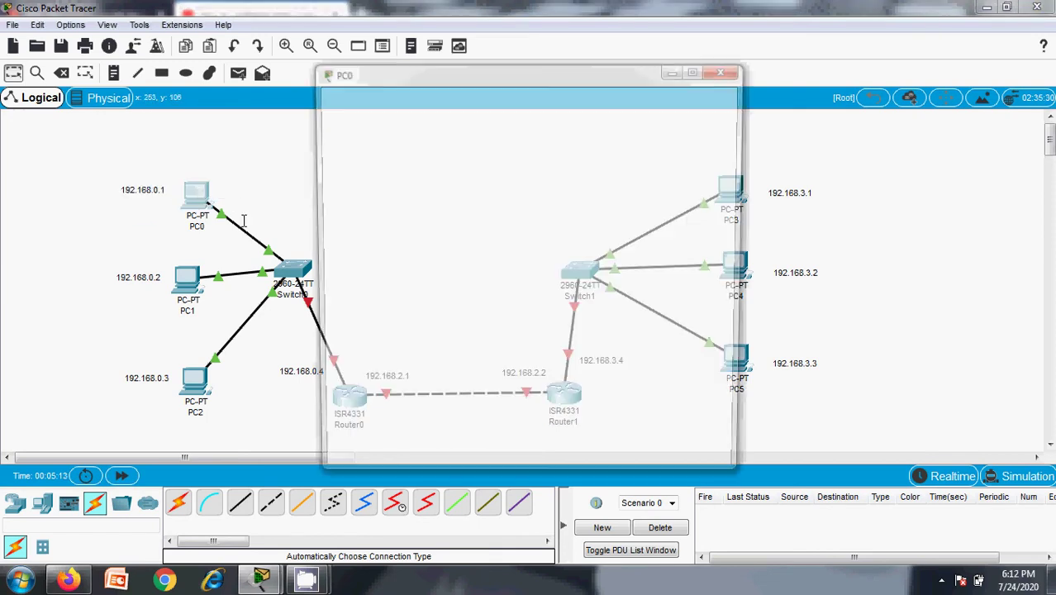
left_click(432, 104)
left_click(385, 166)
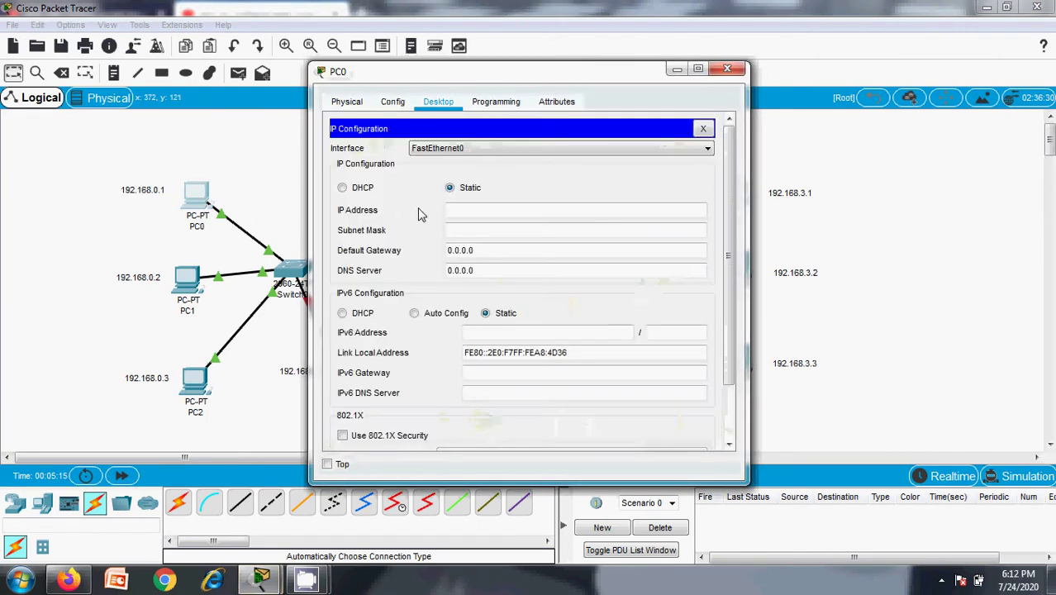
left_click(463, 211)
type("192.168.0.1")
left_click(483, 230)
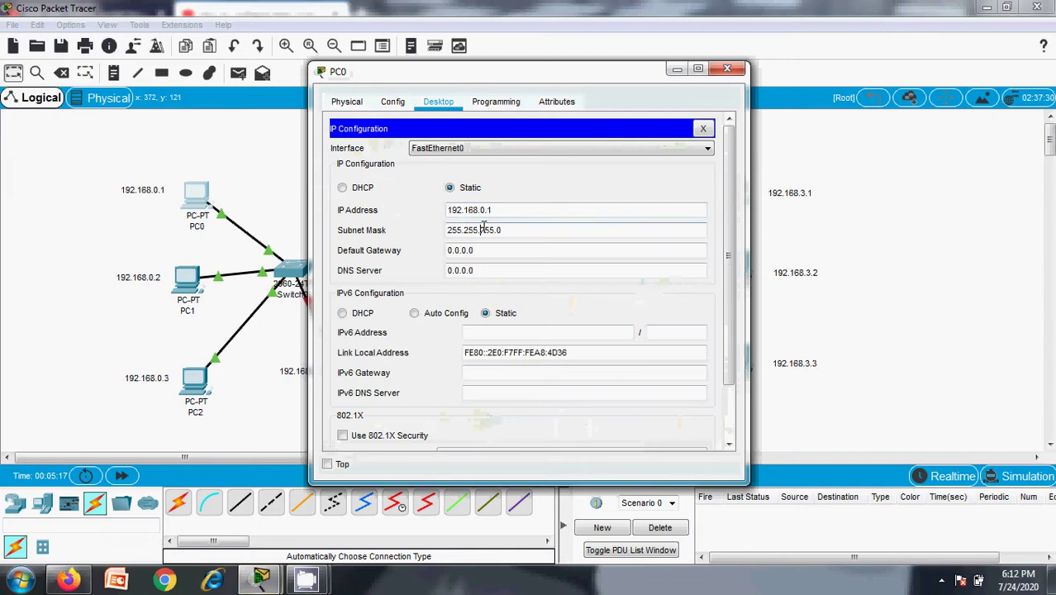
left_click_drag(492, 251, 411, 252)
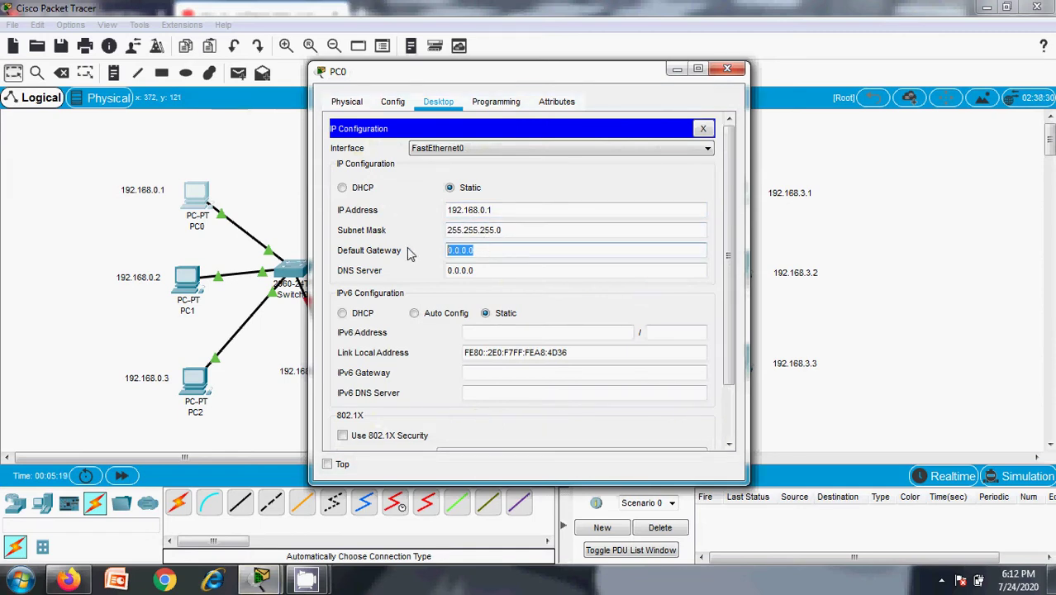
left_click_drag(489, 74, 703, 92)
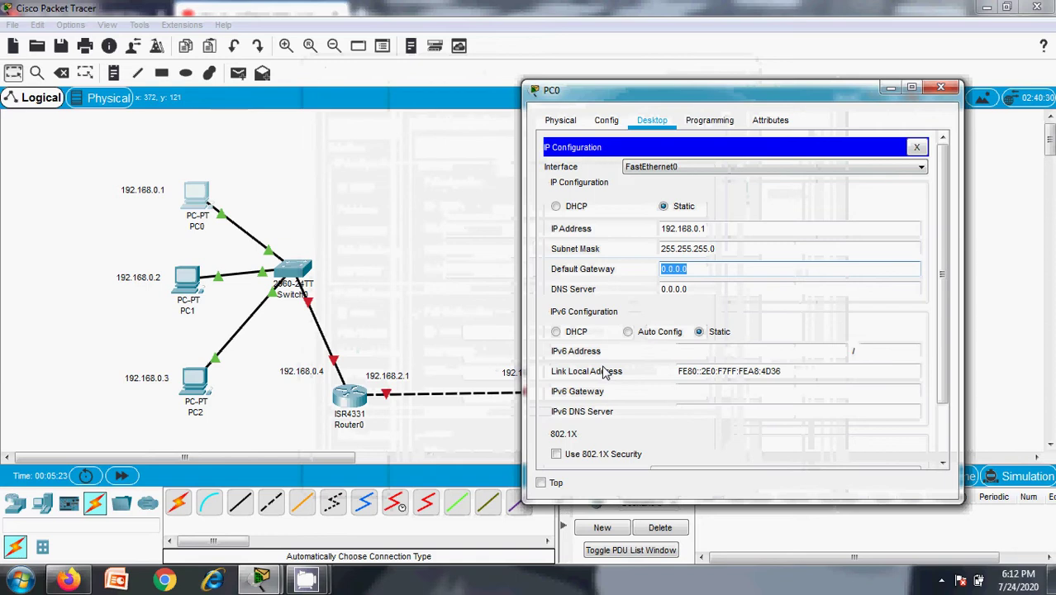
type("192.168.0.1")
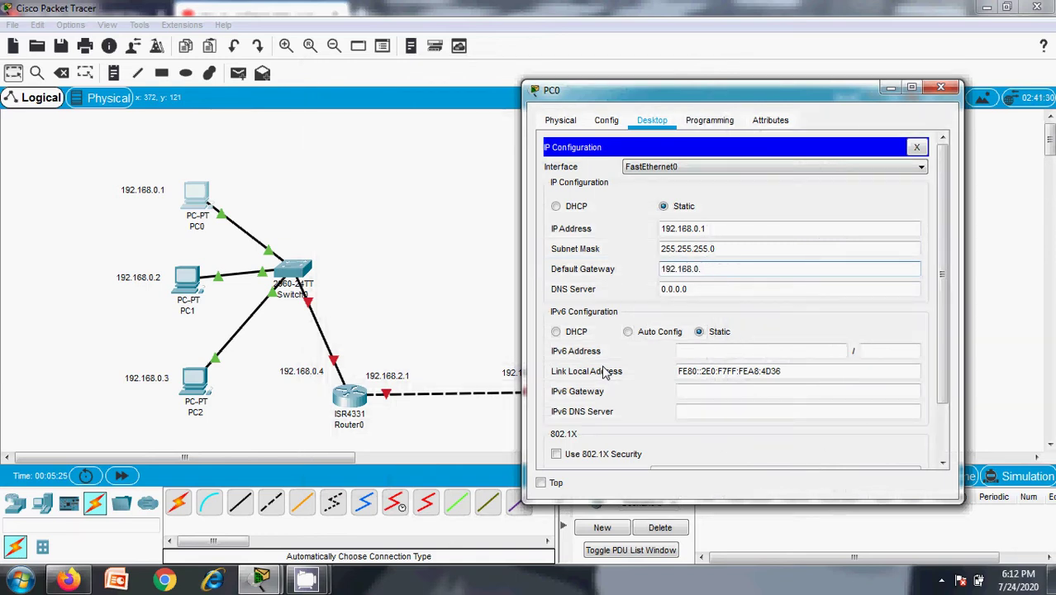
key("Tab")
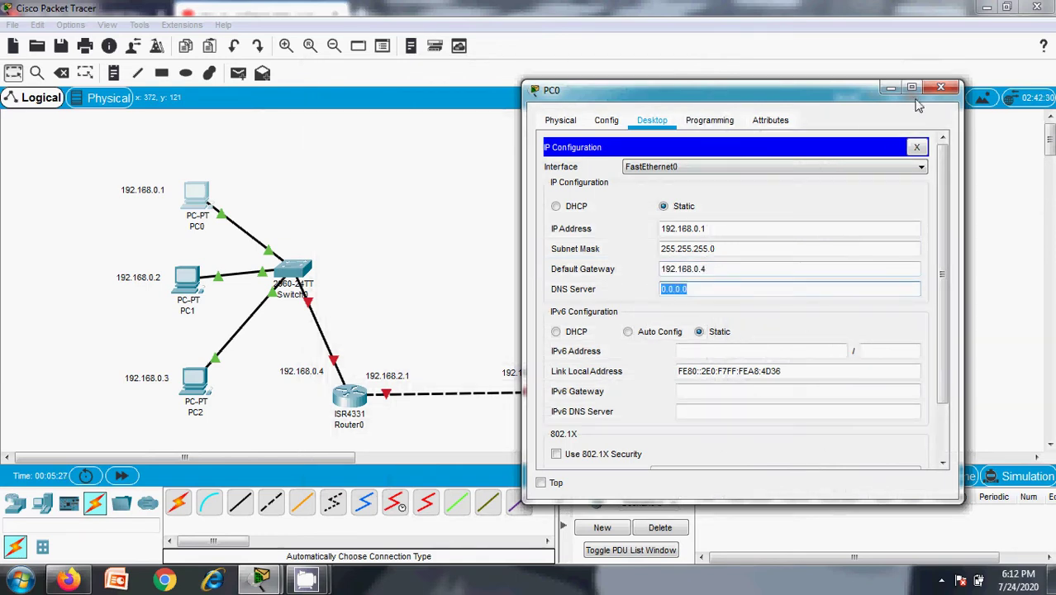
left_click(940, 86)
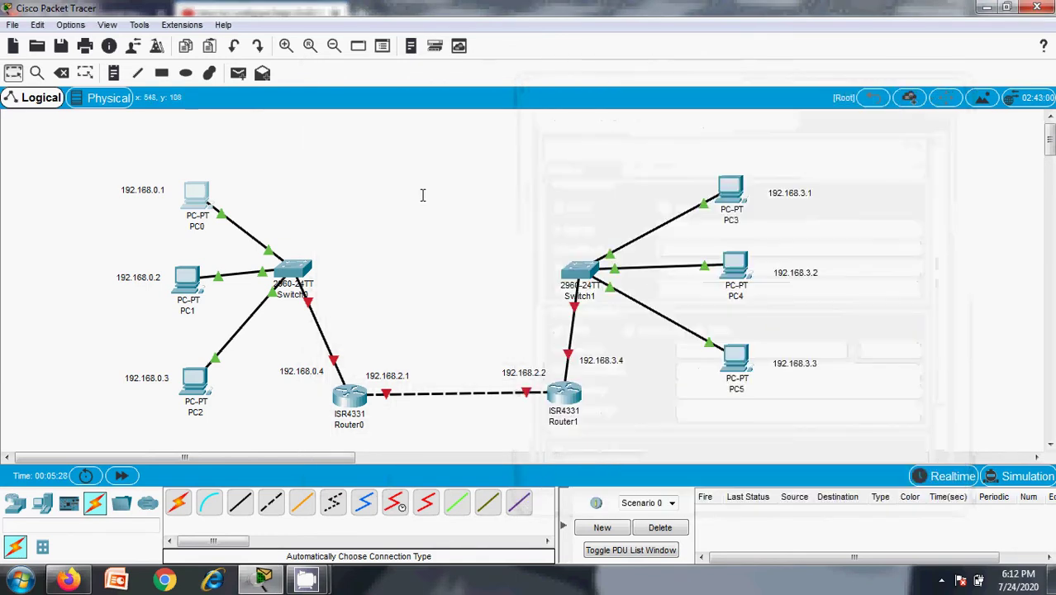
- Set PC1's IP to 192.168.0.2, mask 255.255.255.0, gateway 192.168.0.4 in IP Configuration
left_click(187, 280)
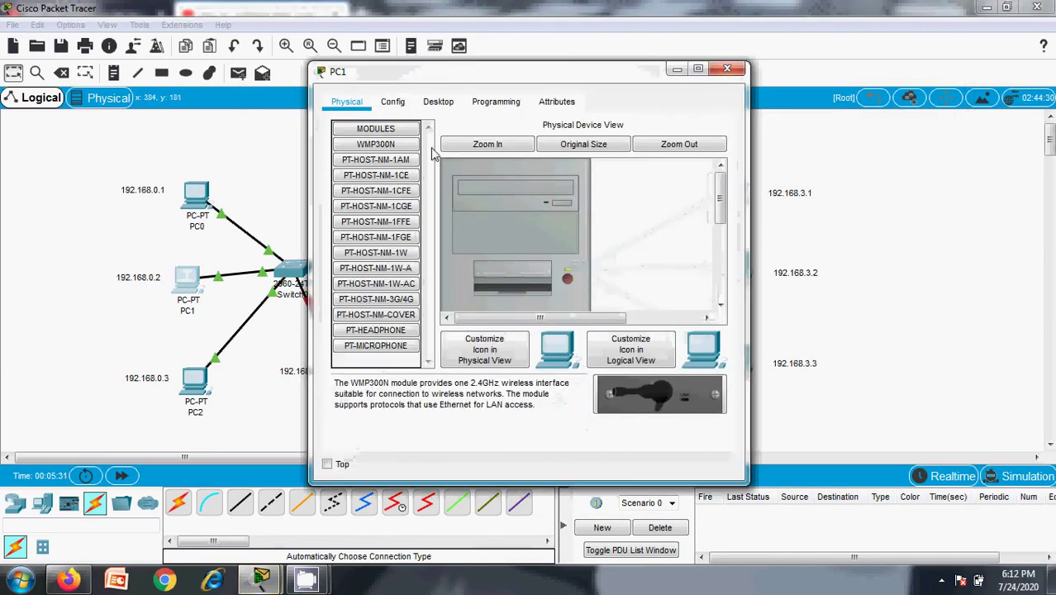
left_click(438, 102)
left_click(414, 169)
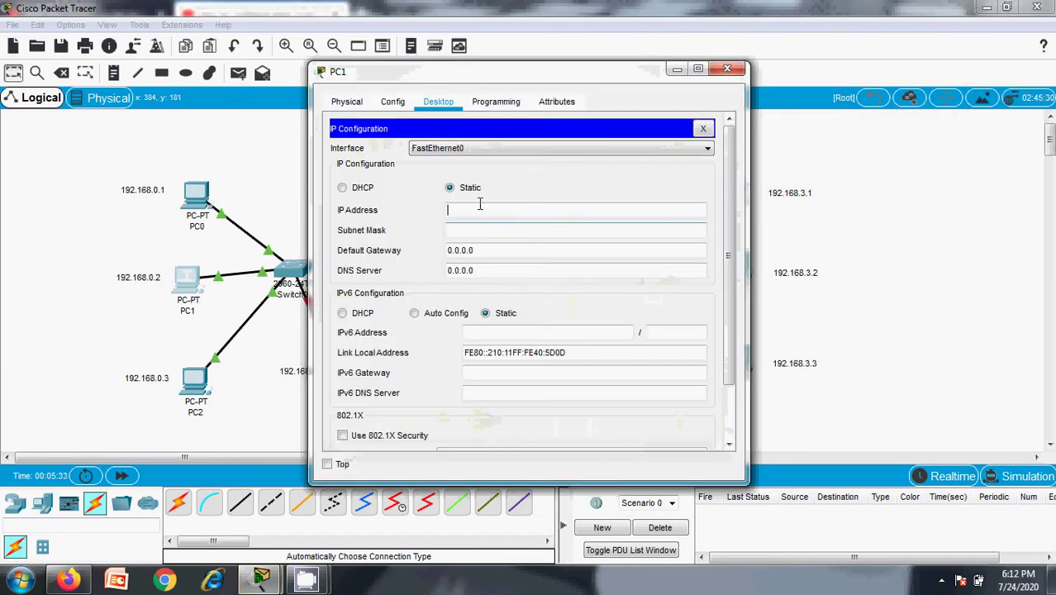
left_click(479, 210)
type("192.168.0.1")
left_click(481, 230)
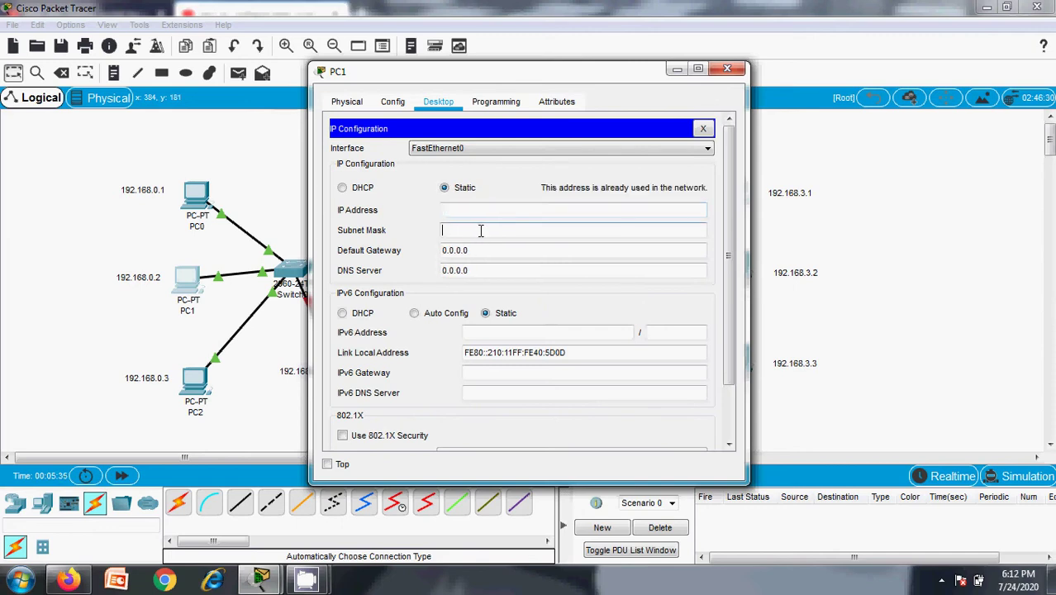
left_click(474, 207)
type("192.168.0.1")
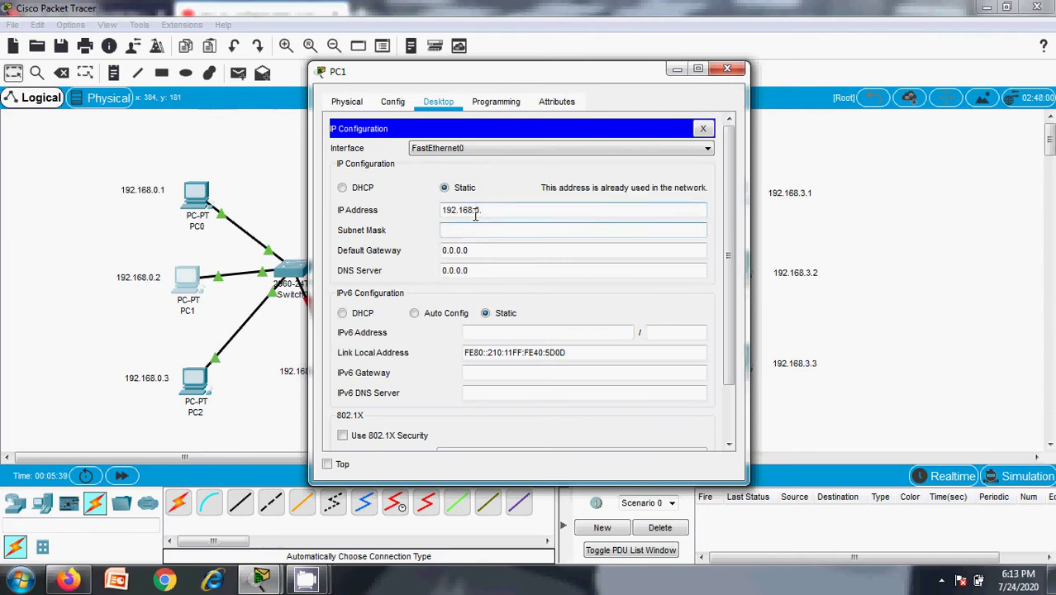
key("Tab")
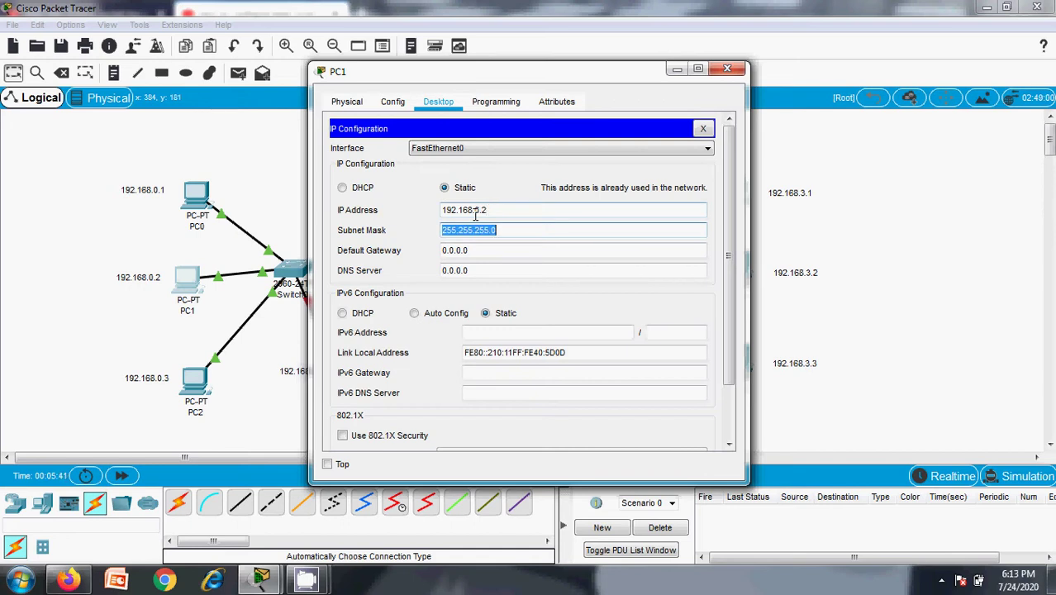
key("Tab")
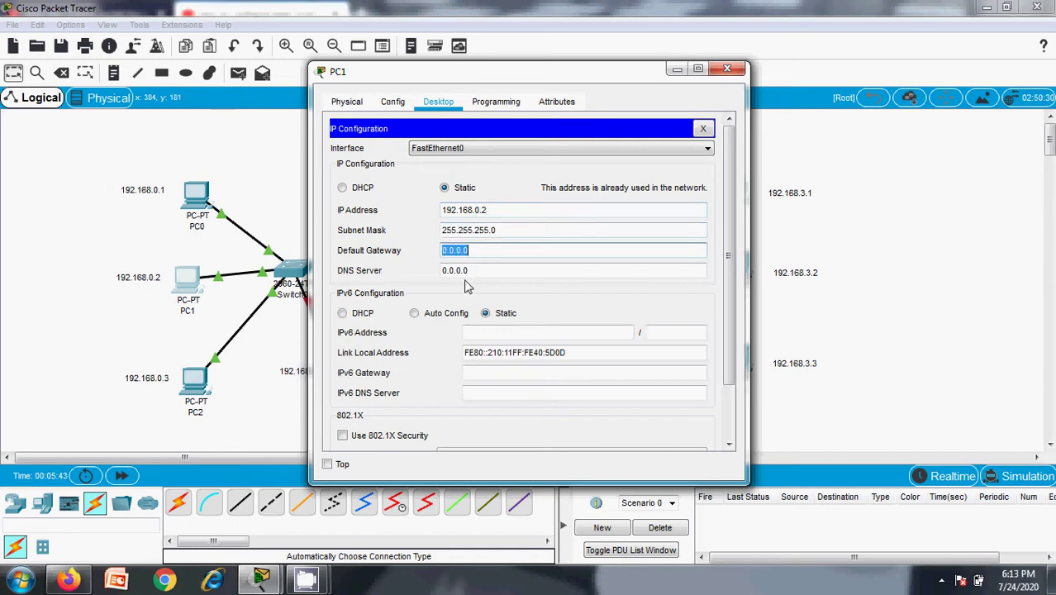
type("192.168.0.1")
key("Tab")
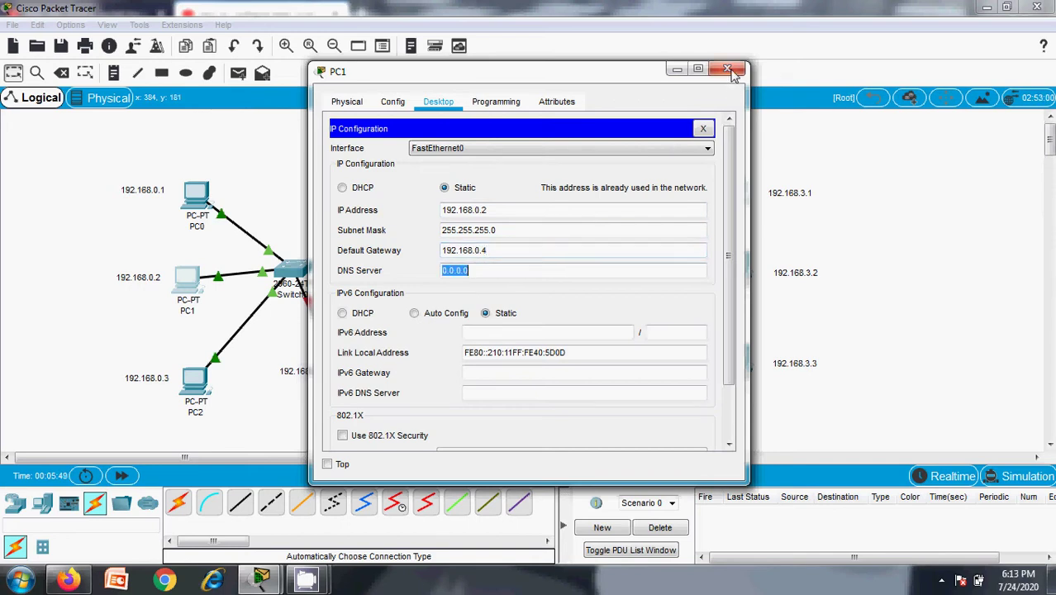
left_click(730, 71)
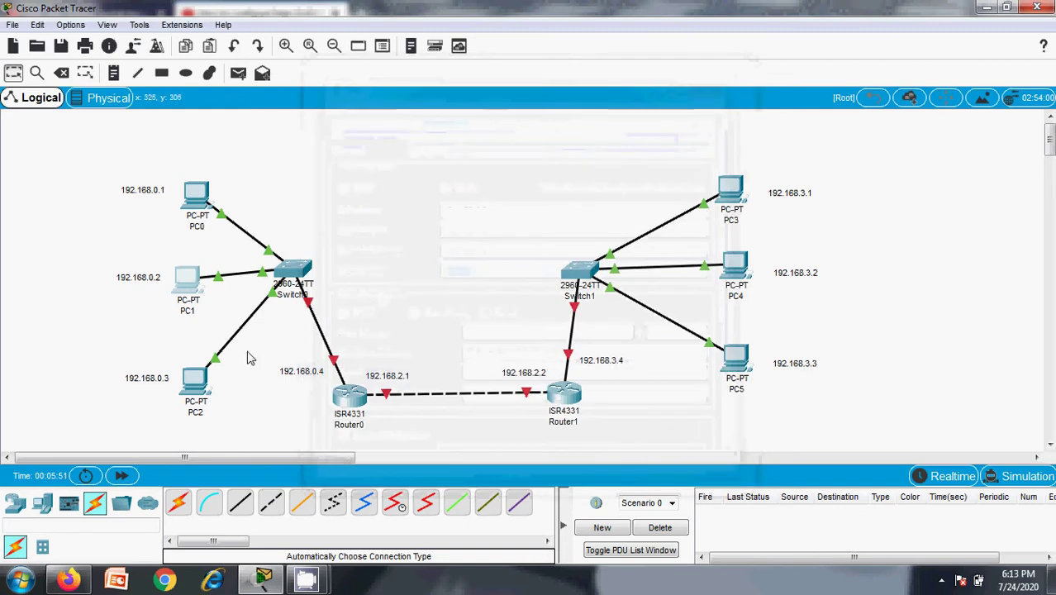
- Give PC2 IP 192.168.0.13 with the auto-filled mask and gateway 192.168.0.4
left_click(205, 382)
left_click(425, 103)
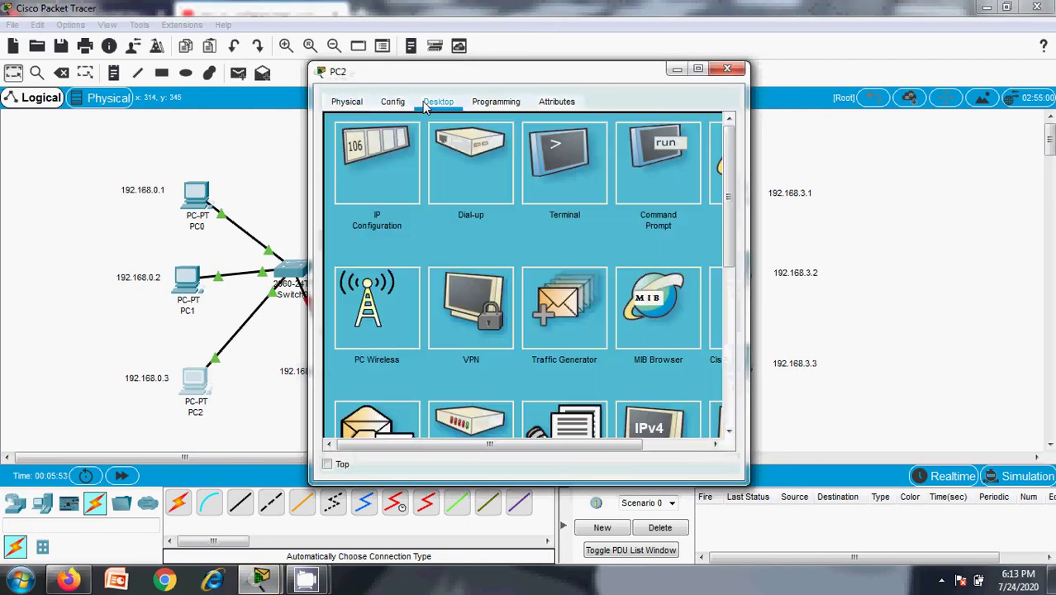
left_click(408, 163)
left_click(460, 208)
type("192.168.0.1")
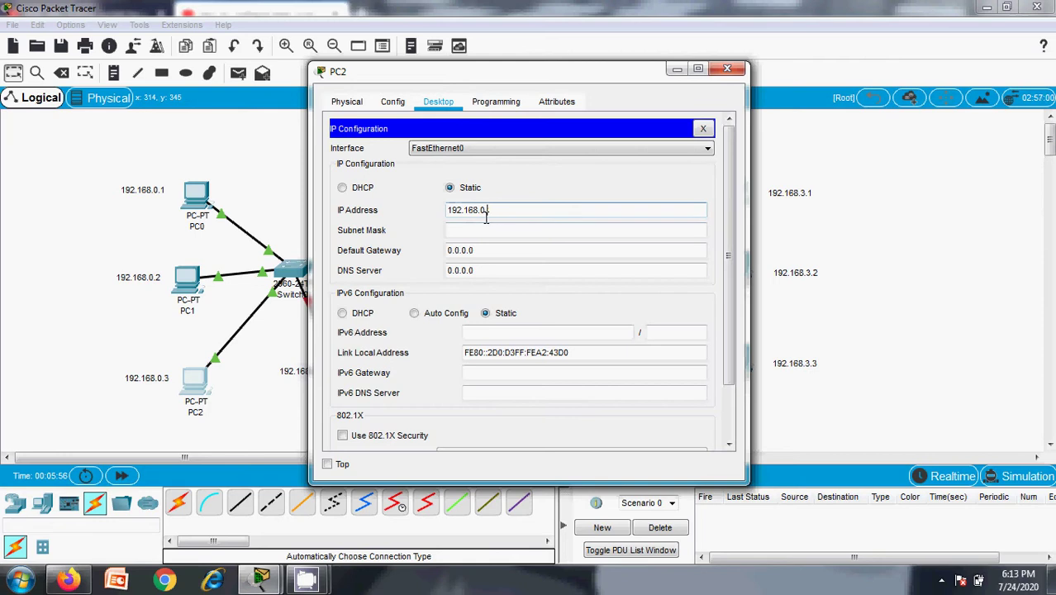
type("3")
key("Tab")
key("Tab")
type("192.168.0.1")
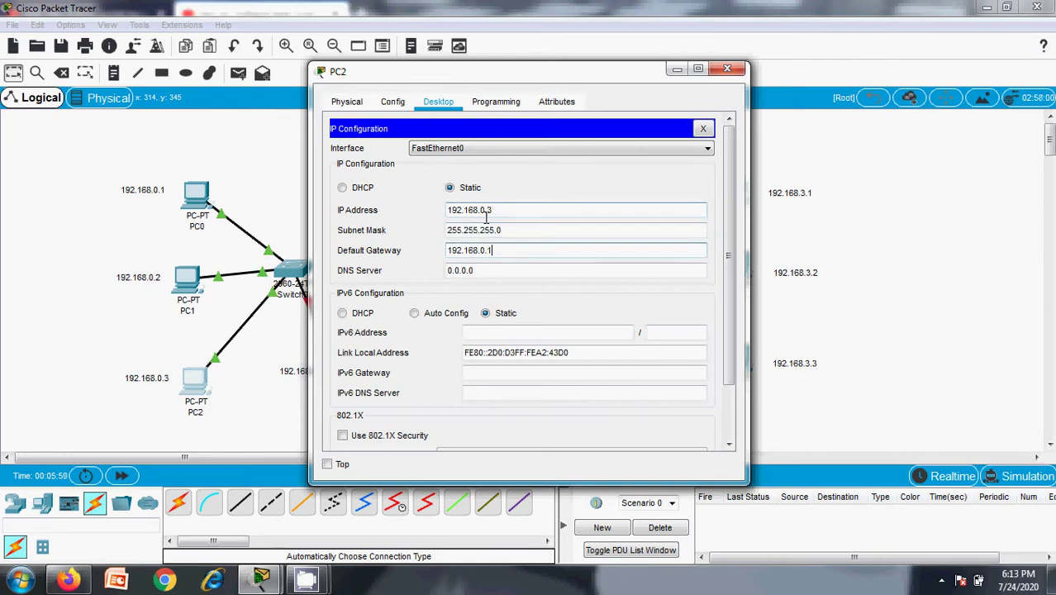
left_click(571, 249)
key("Tab")
left_click(728, 69)
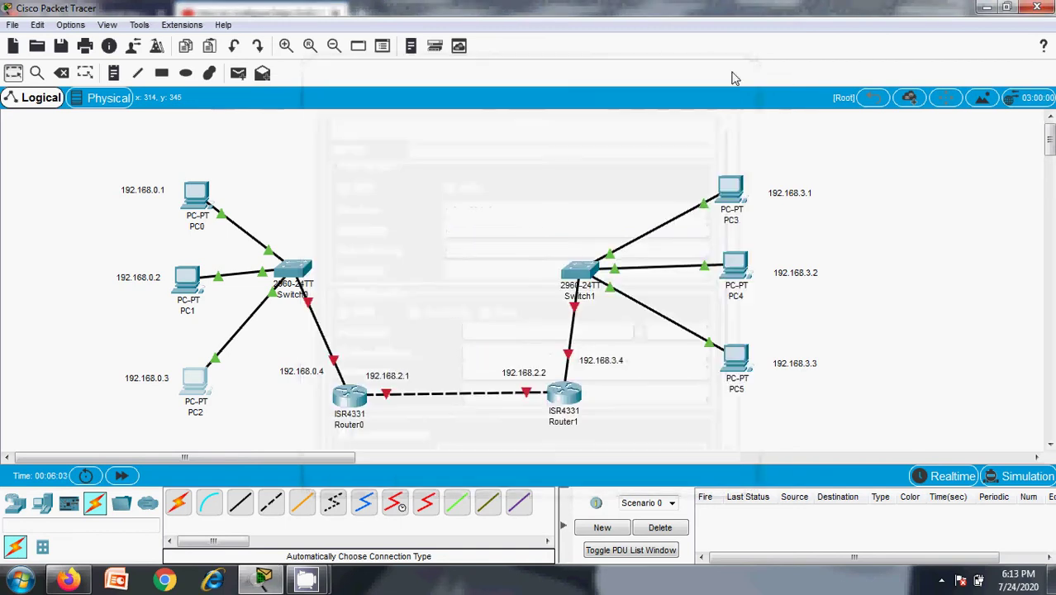
- Enter PC3's IP 192.168.3.1, mask 255.255.255.0 and gateway 192.168.3.4
left_click(727, 198)
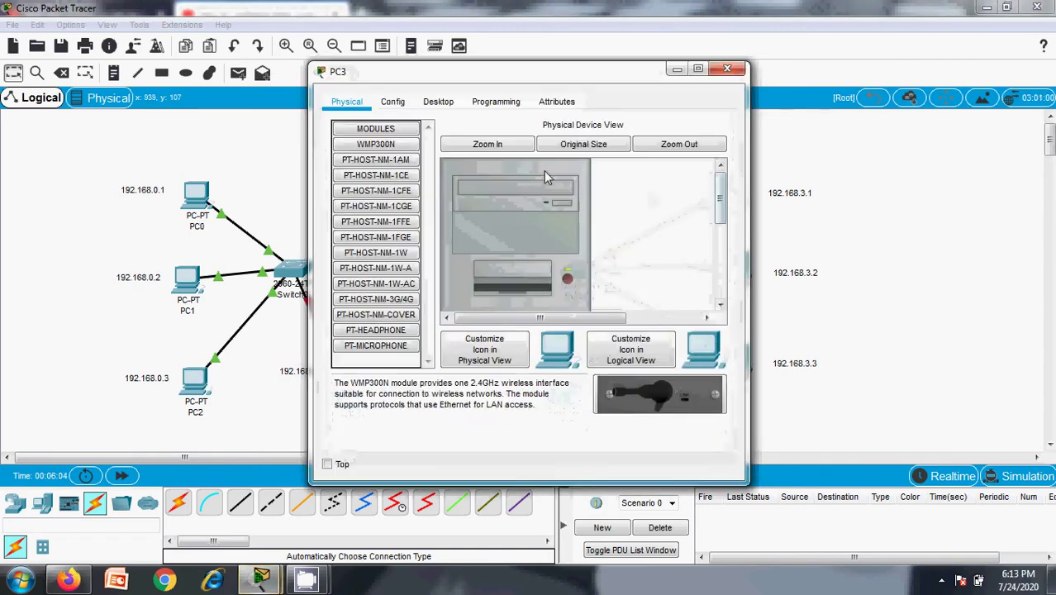
left_click(446, 105)
left_click(405, 165)
left_click(486, 209)
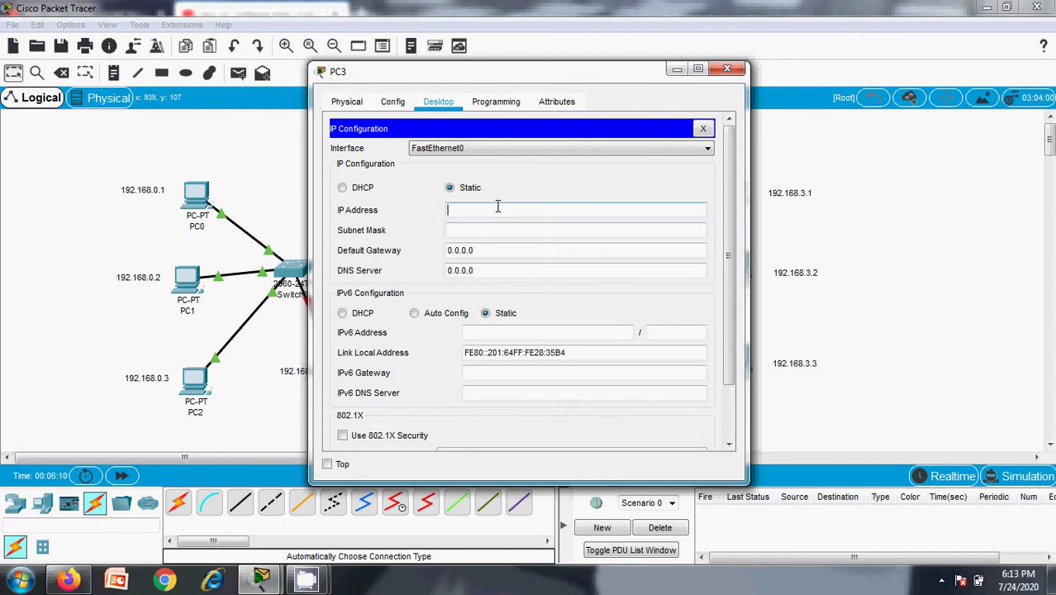
type("192.168.0.1")
key("Tab")
key("Tab")
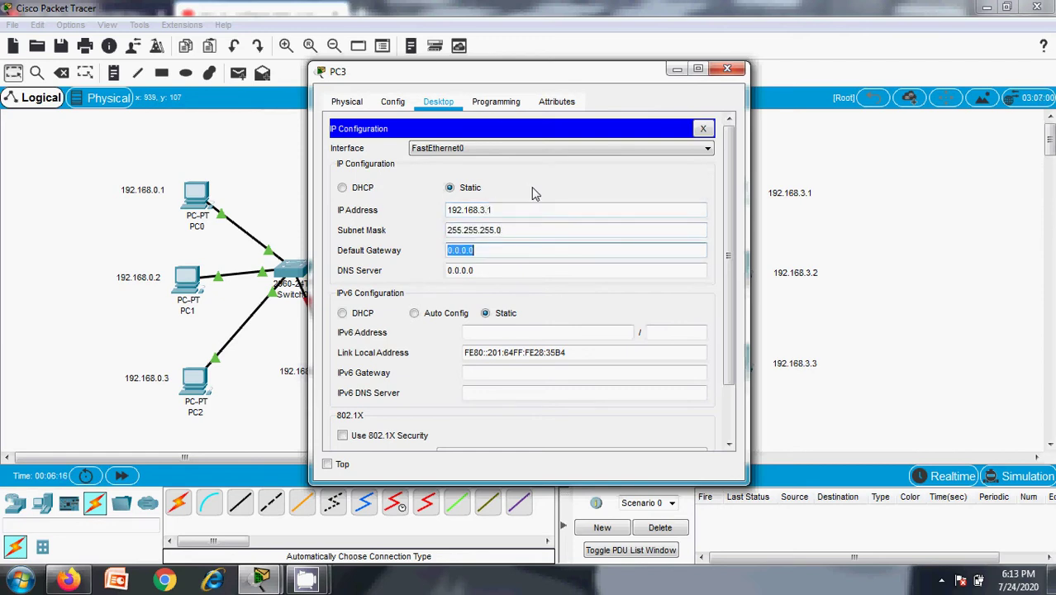
type("192.168.0.1")
key("BackSpace")
key("BackSpace")
key("BackSpace")
key("Tab")
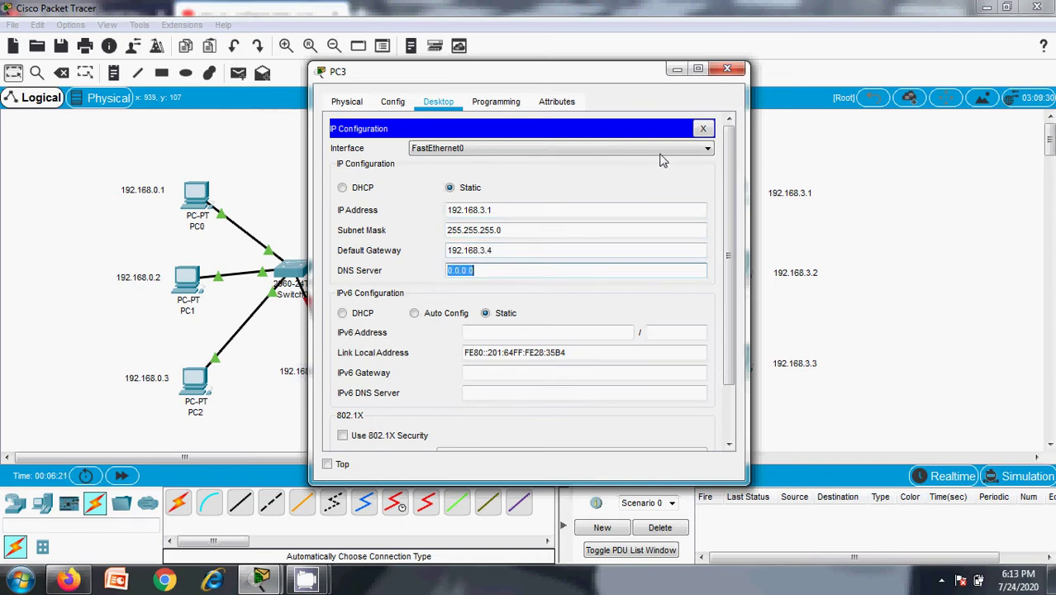
- Configure PC4 with IP 192.168.3.2, mask 255.255.255.0 and gateway 192.168.3.4
left_click(728, 72)
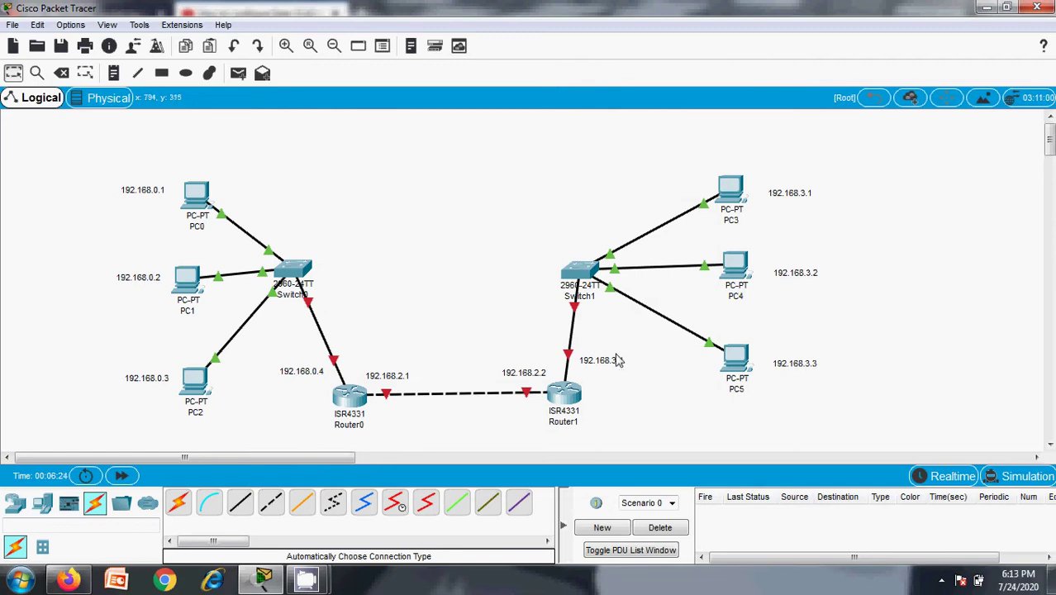
left_click(738, 270)
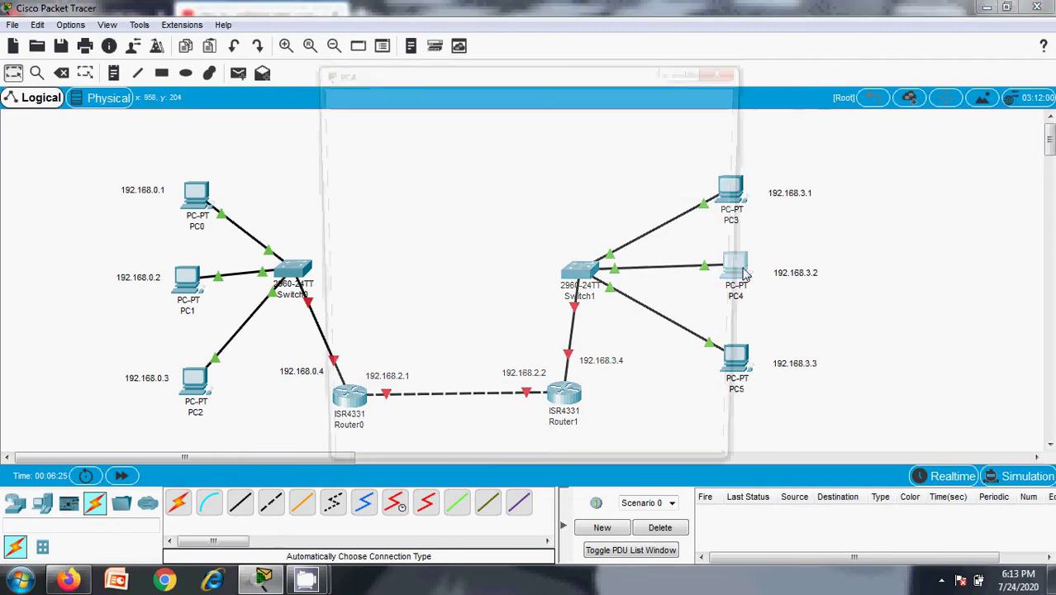
left_click(438, 101)
left_click(387, 176)
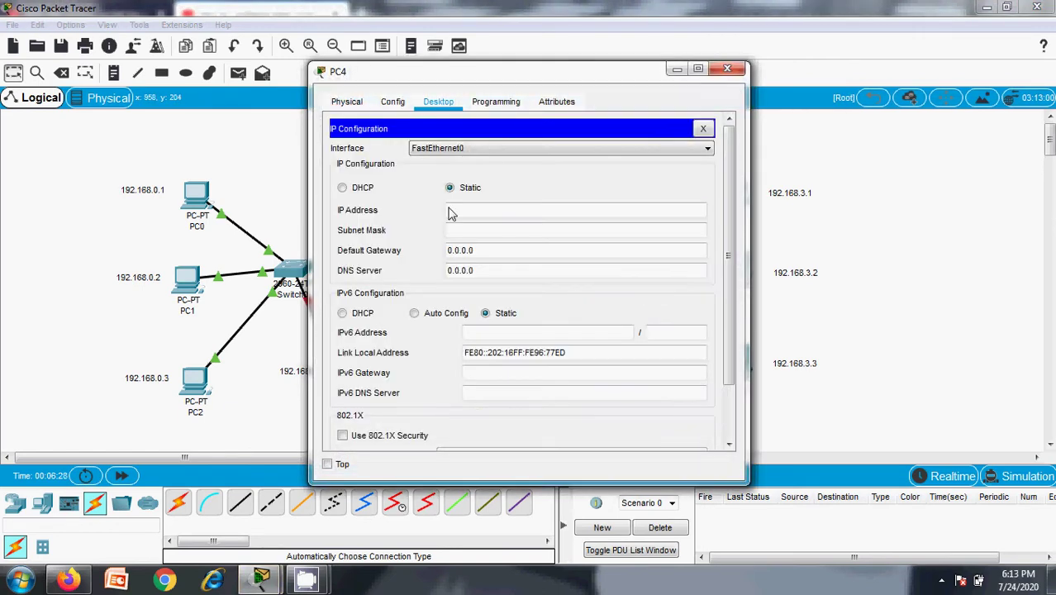
left_click(451, 213)
type("192.168.0")
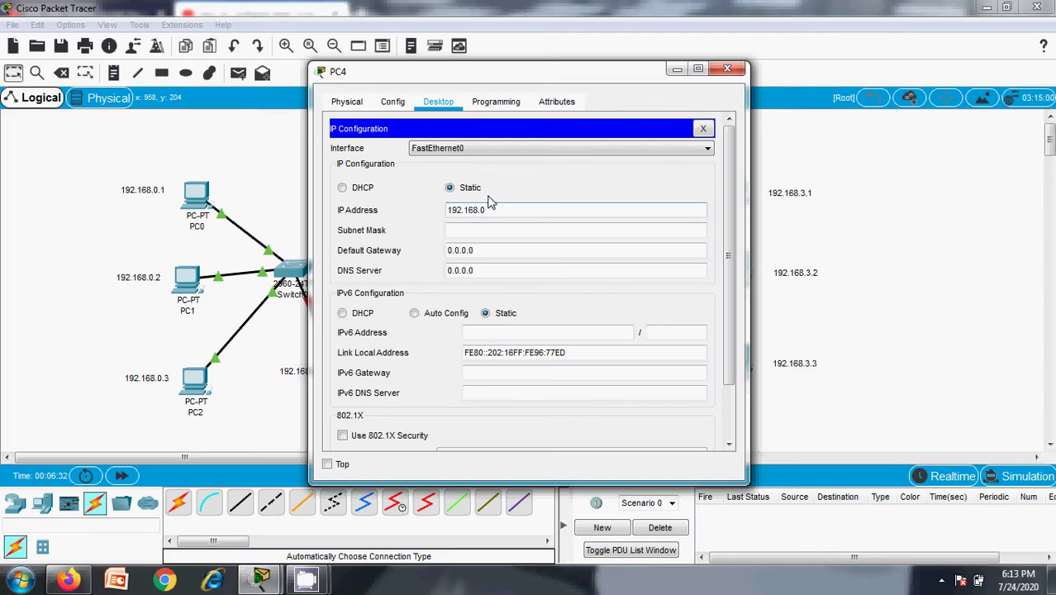
type(".12")
key("Tab")
key("Tab")
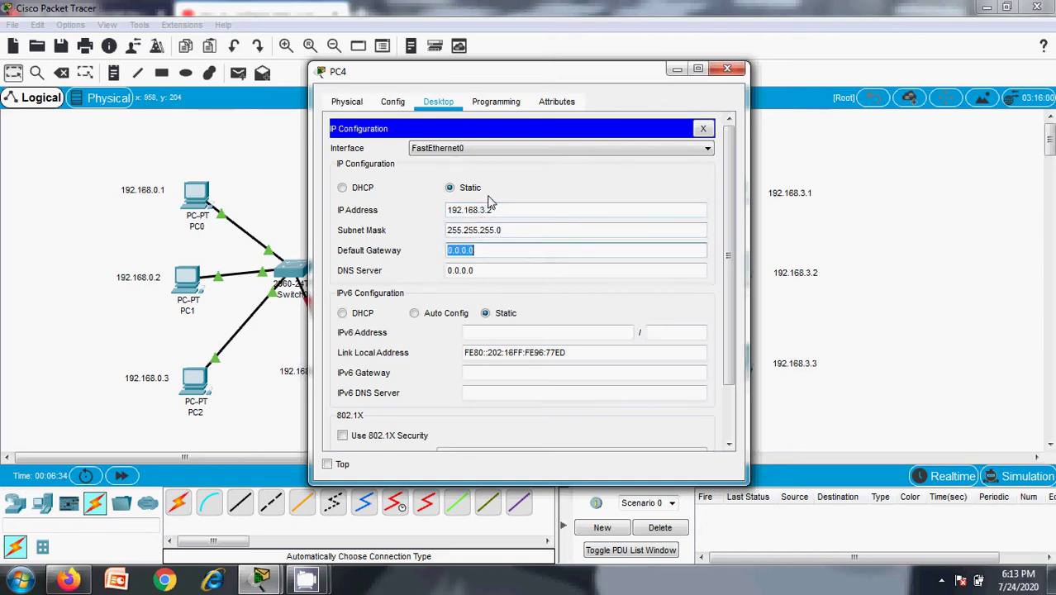
type("192.168.3.4")
left_click(727, 69)
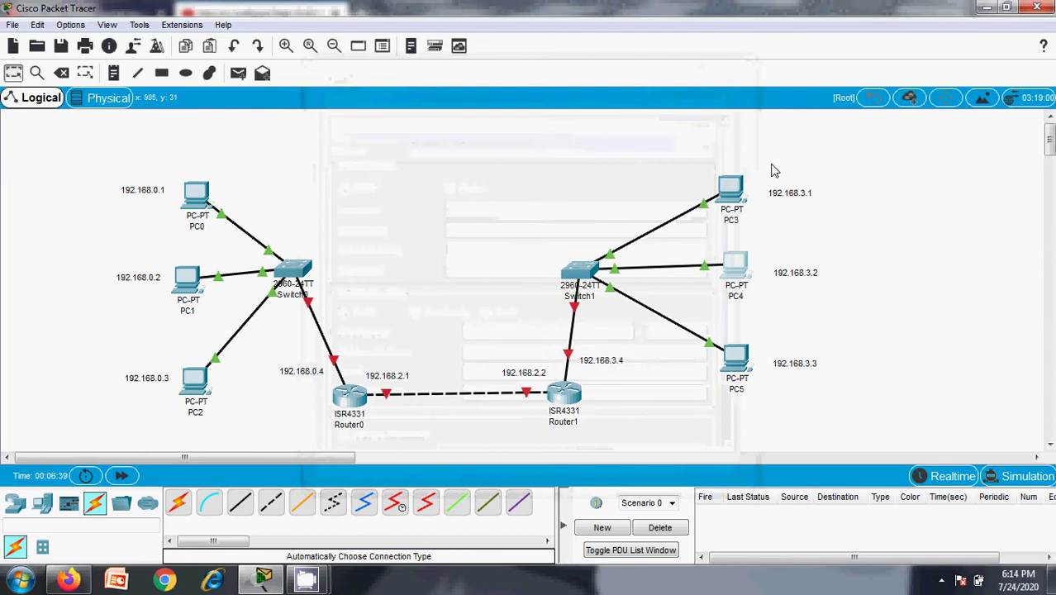
- Configure PC5 with IP 192.168.3.3, mask 255.255.255.0 and gateway 192.168.3.4
left_click(733, 364)
left_click(442, 101)
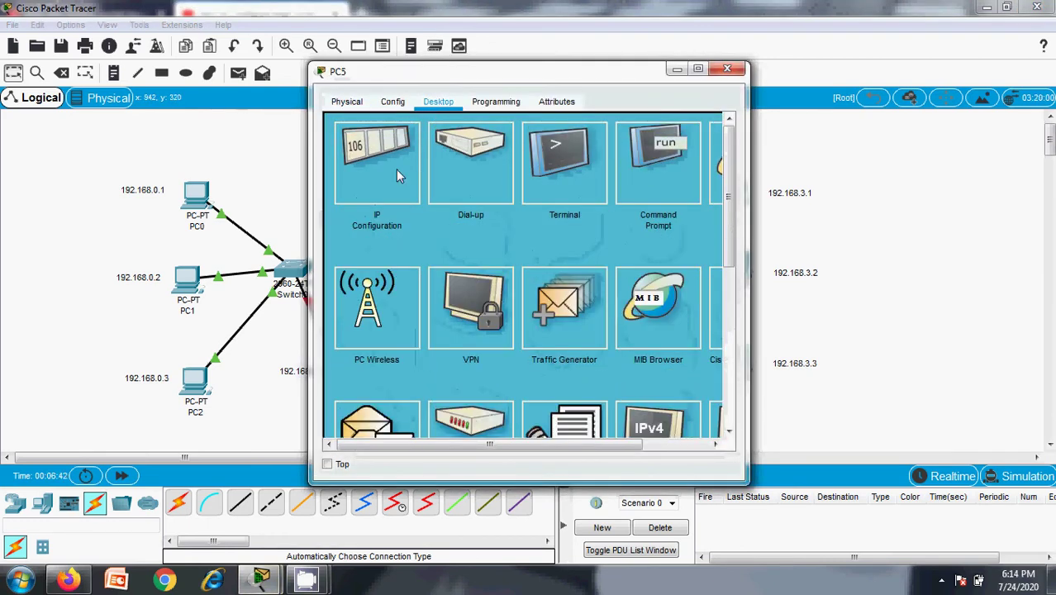
left_click(396, 170)
left_click(478, 211)
type("192.168.3.1")
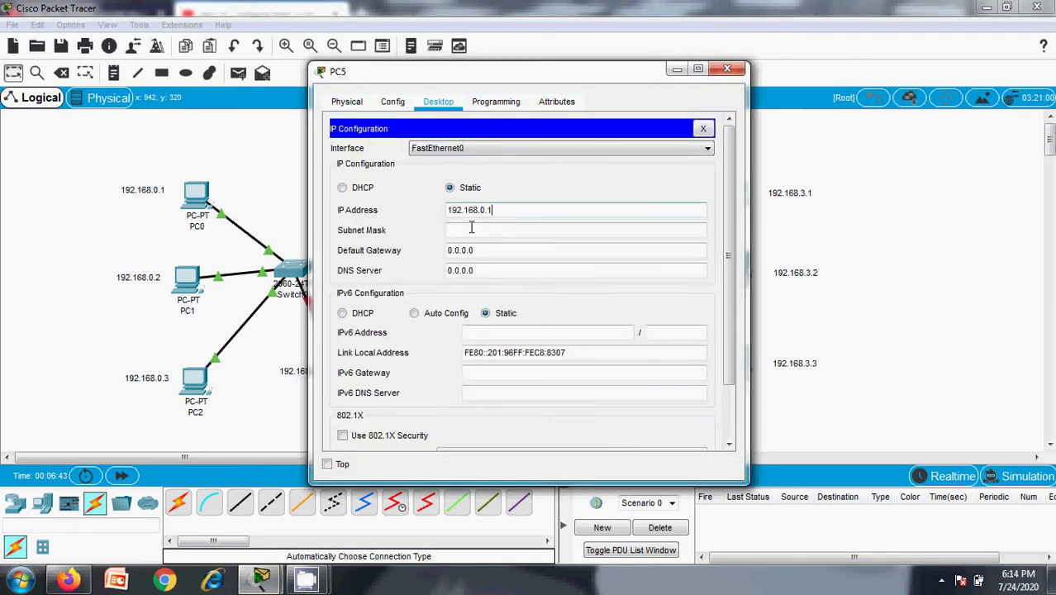
key("BackSpace")
key("BackSpace")
key("Tab")
key("Tab")
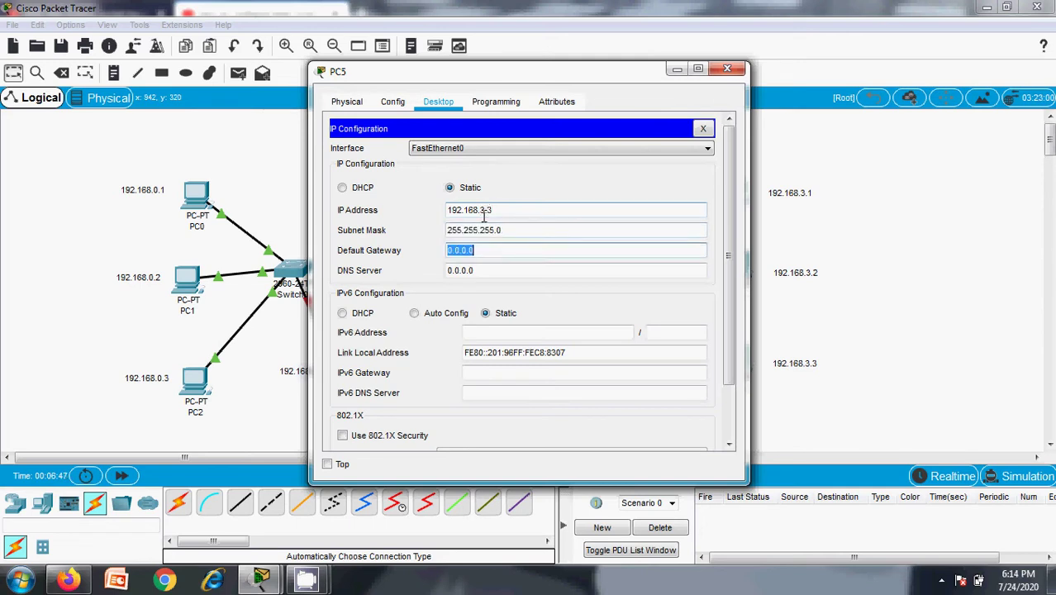
type("192.168.0.1")
key("Tab")
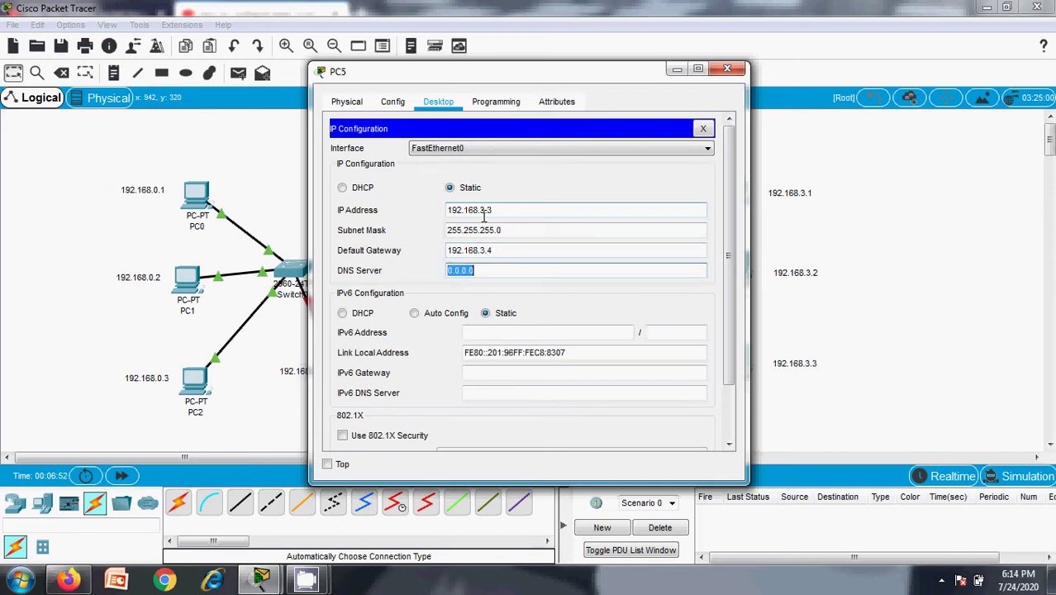
left_click(728, 69)
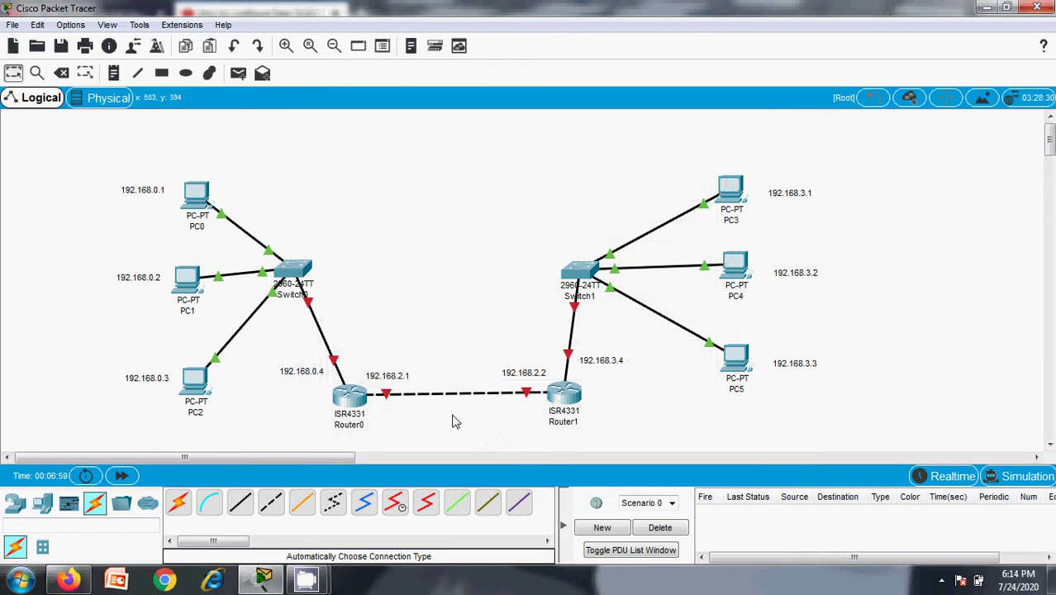
- Open Router0's Config tab, reposition the window, then reopen Router0's settings
left_click(350, 400)
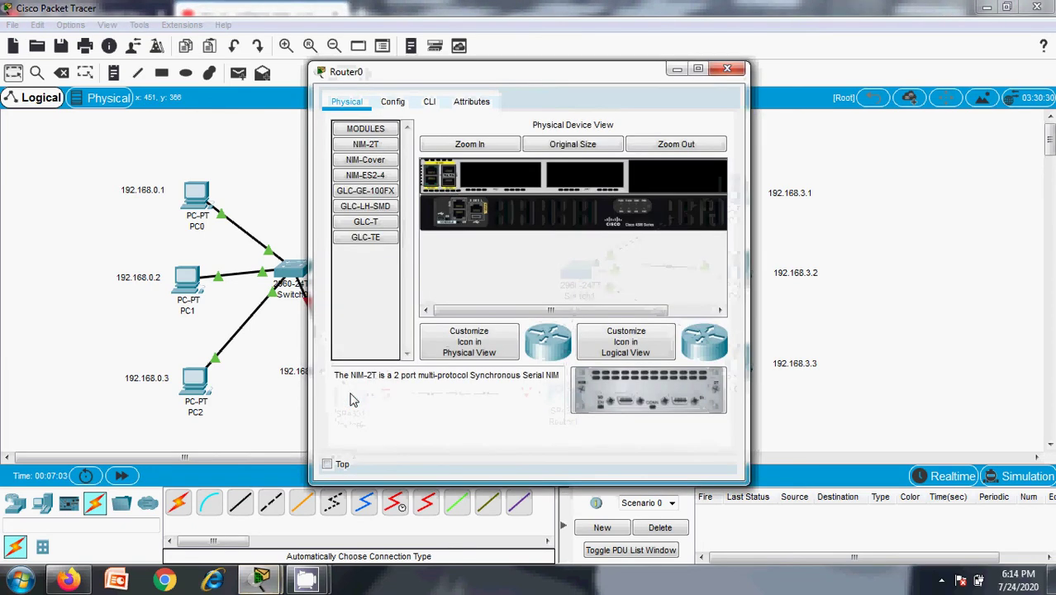
left_click(392, 102)
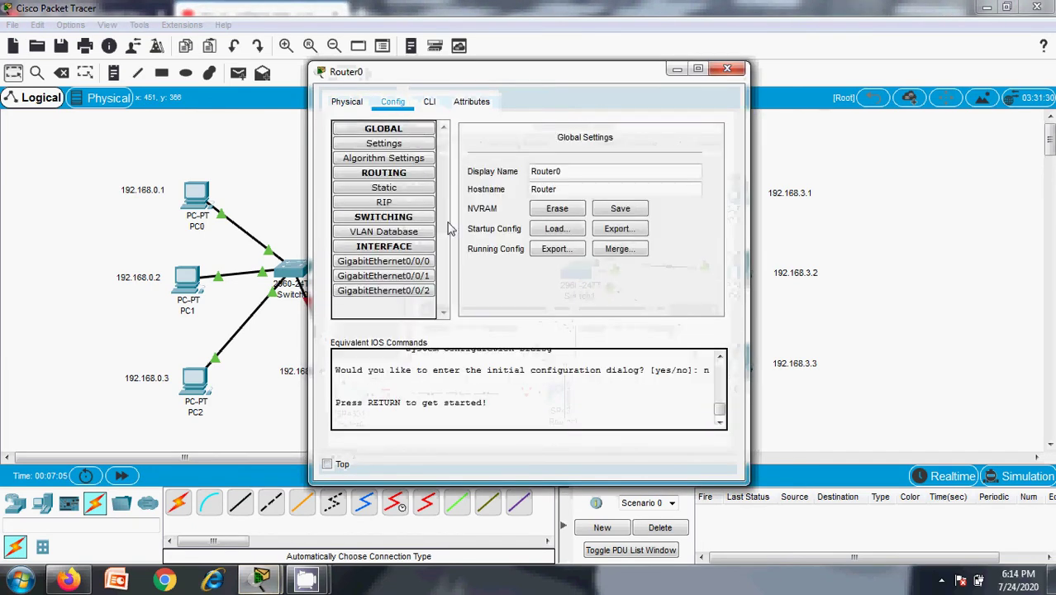
left_click_drag(451, 83, 837, 99)
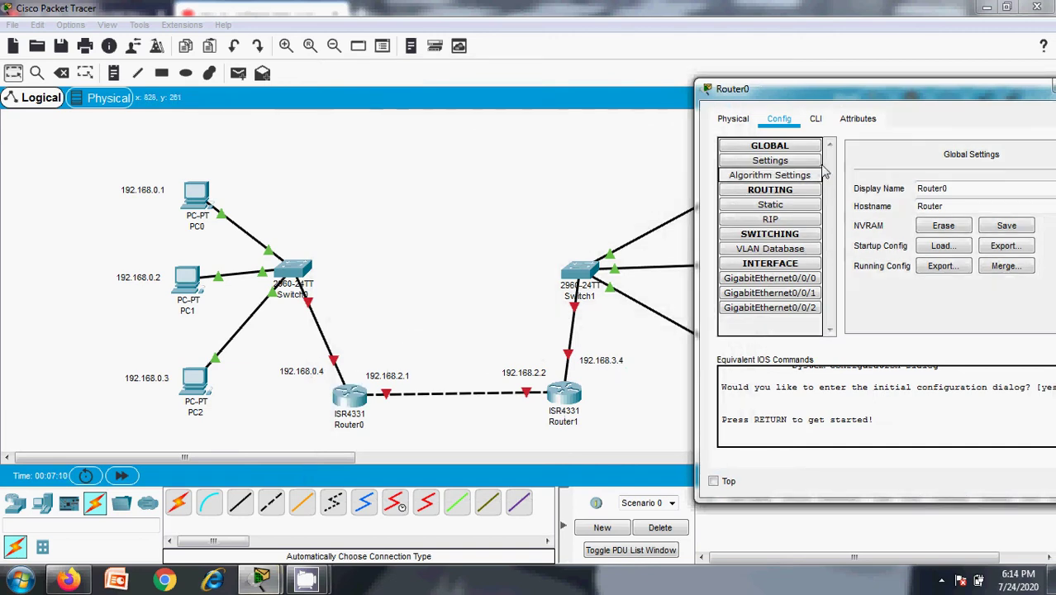
left_click_drag(841, 97, 785, 98)
left_click(1044, 82)
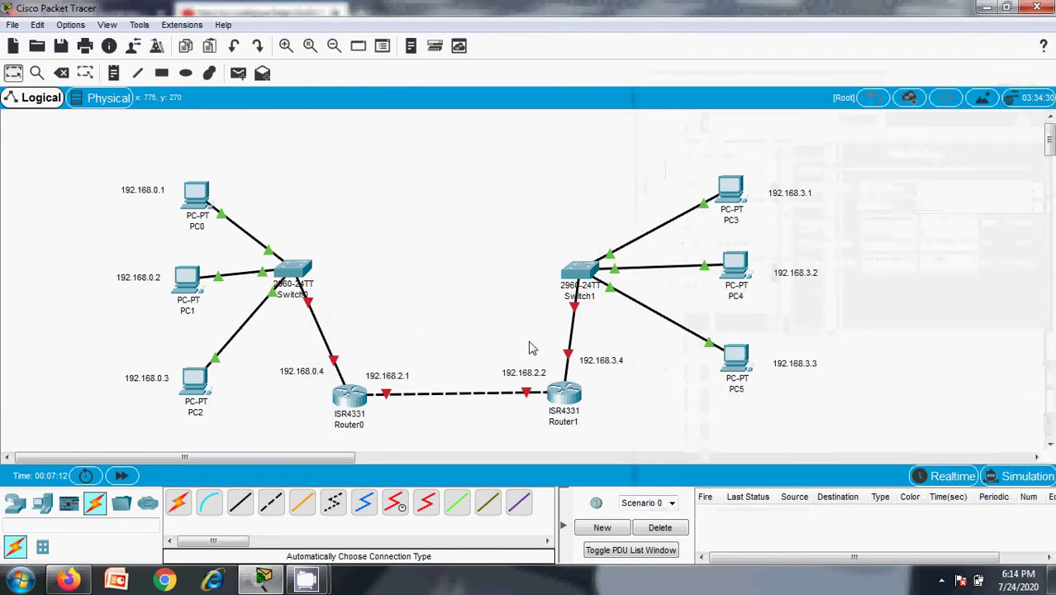
left_click(354, 409)
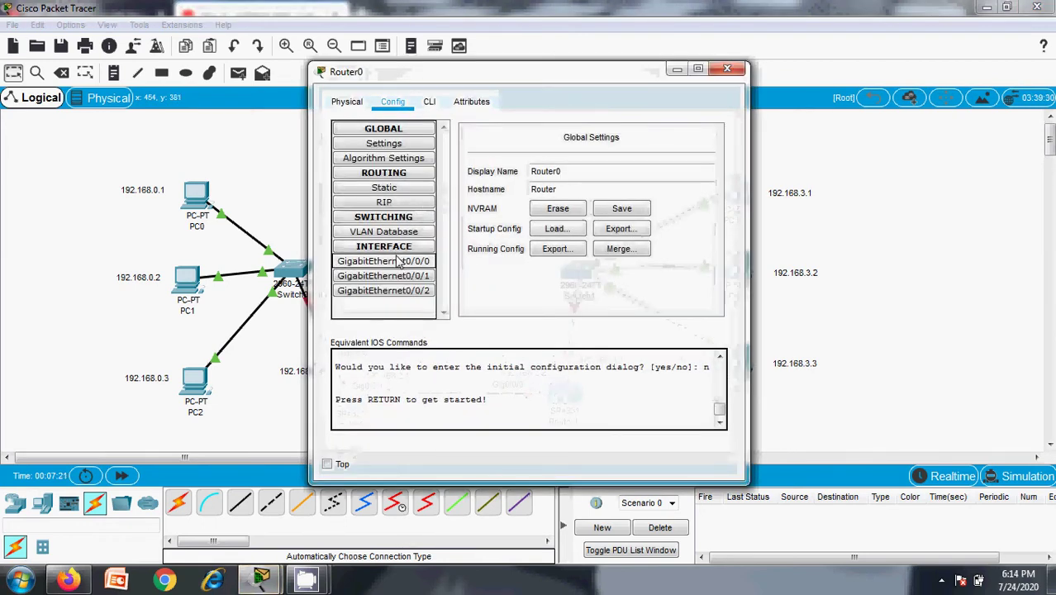
- Set Router0's GigabitEthernet0/0/0 to 192.168.0.4, mask 255.255.255.0, and turn it on
left_click(399, 262)
left_click_drag(511, 75, 769, 96)
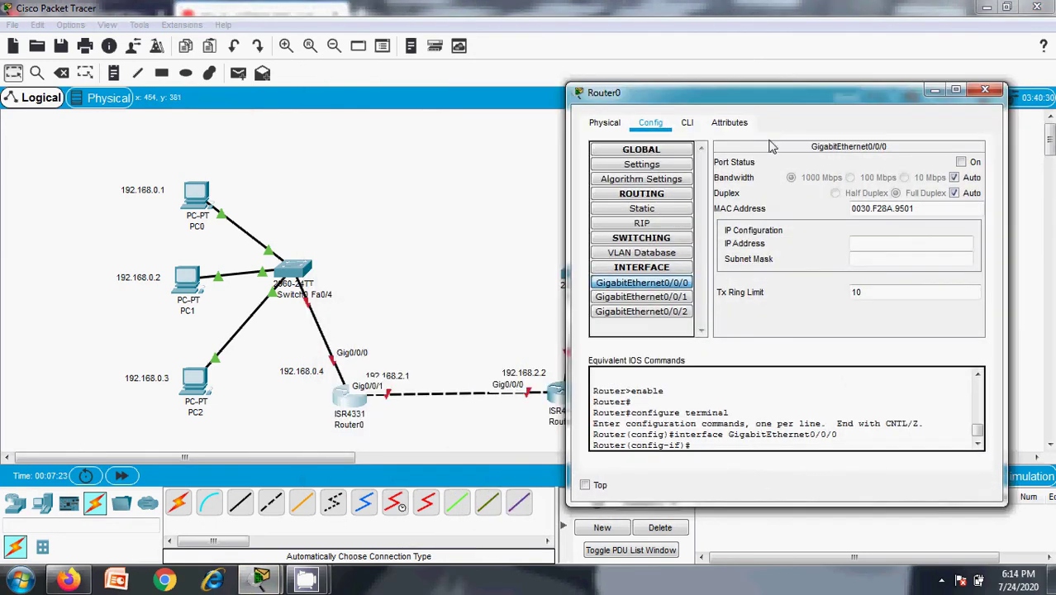
left_click(872, 244)
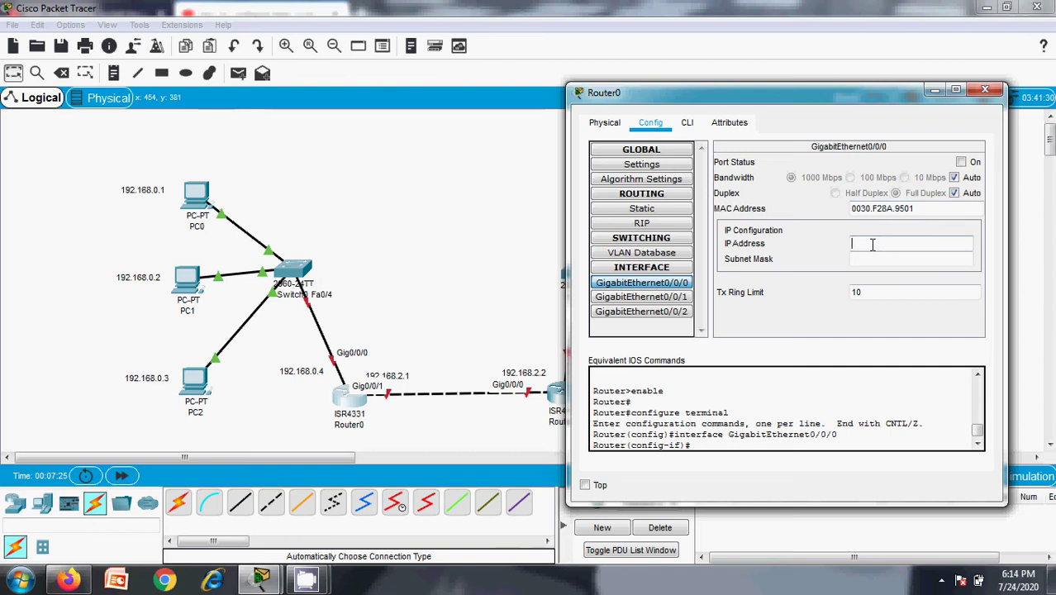
type("192.168")
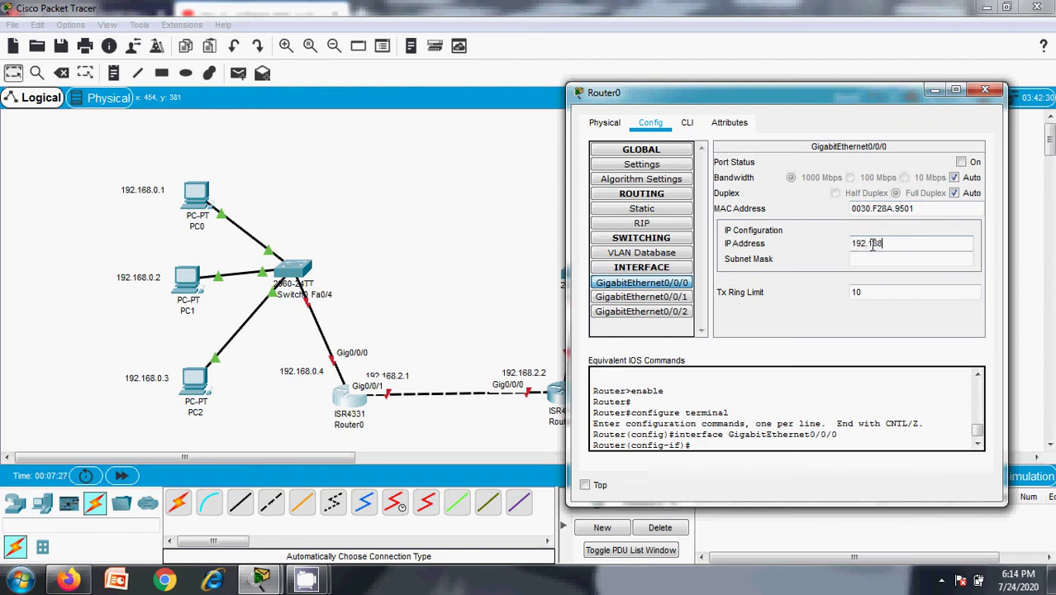
type(".0.4")
key("Tab")
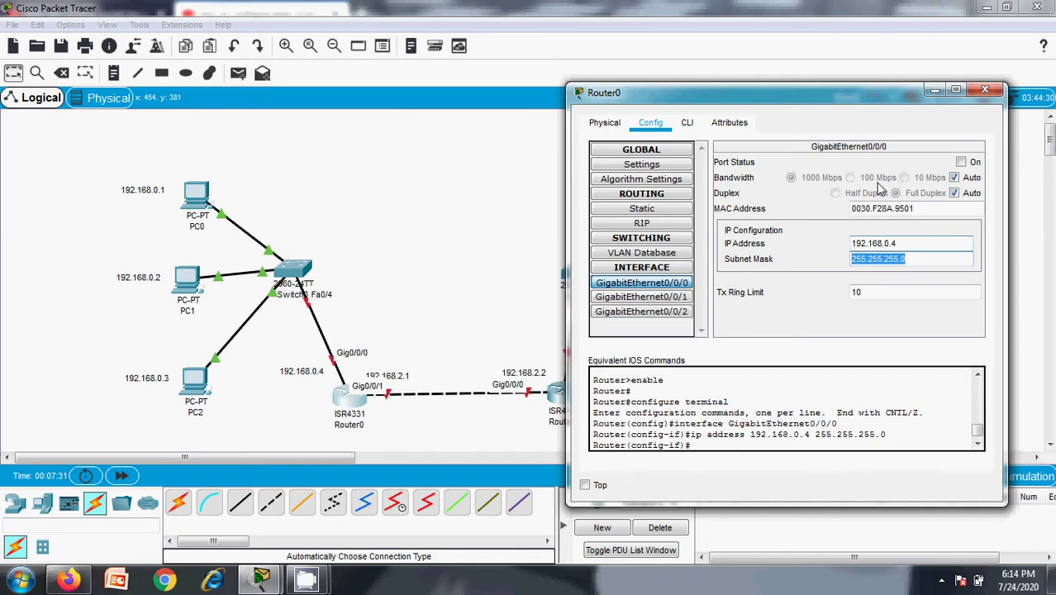
left_click(961, 162)
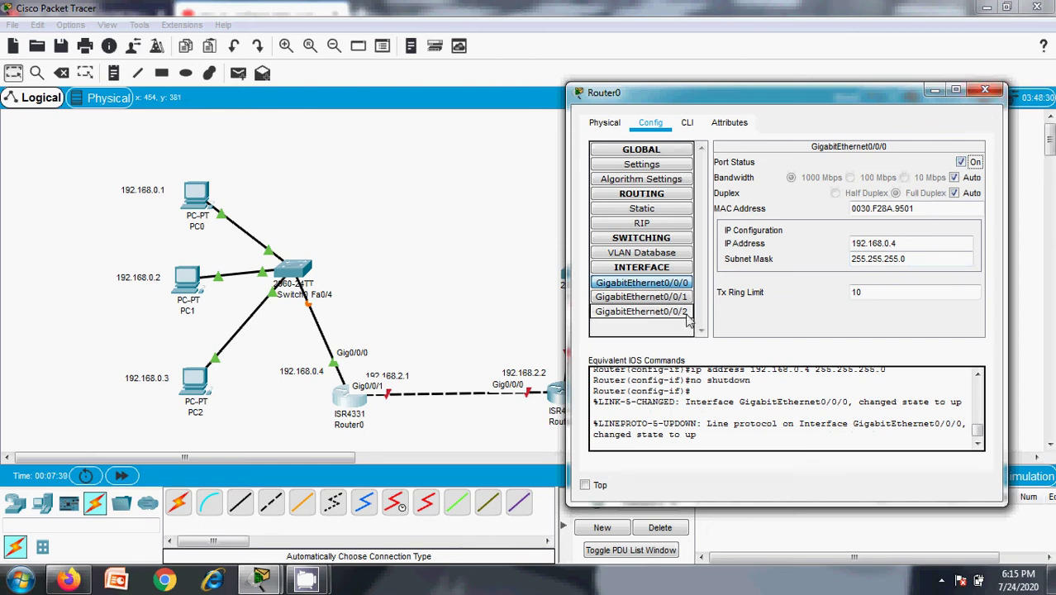
- Set GigabitEthernet0/0/1 to 192.168.2.1, mask 255.255.255.0, and turn it on
left_click(666, 299)
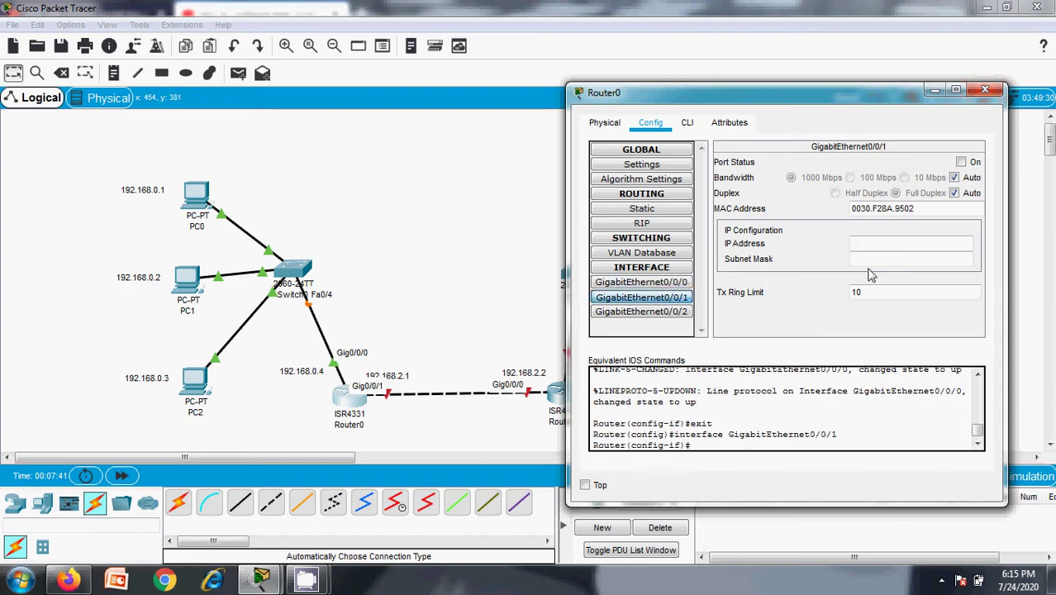
type("192.168.2.1")
key("Tab")
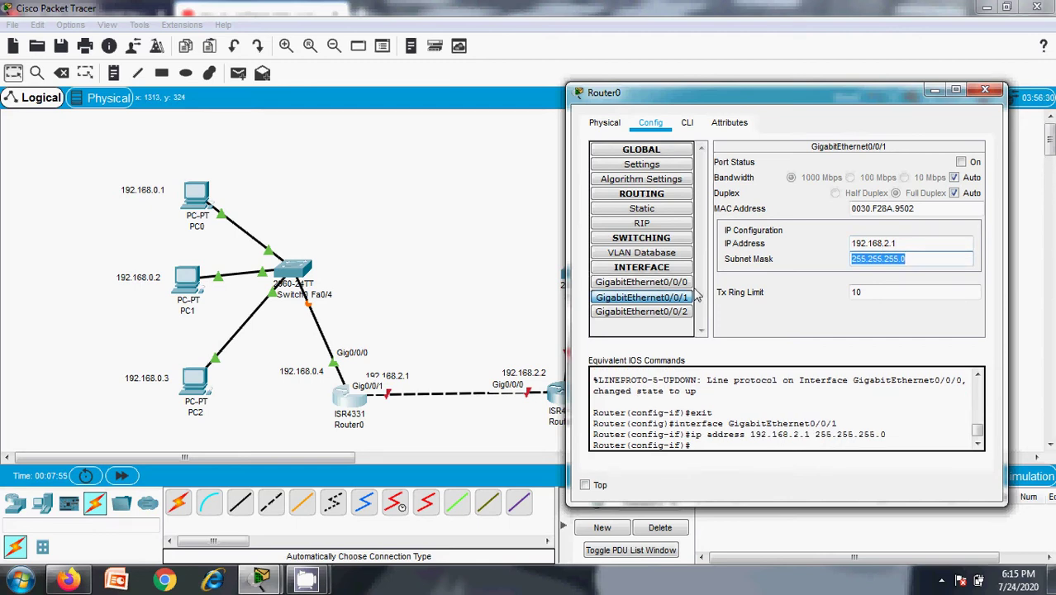
left_click(959, 162)
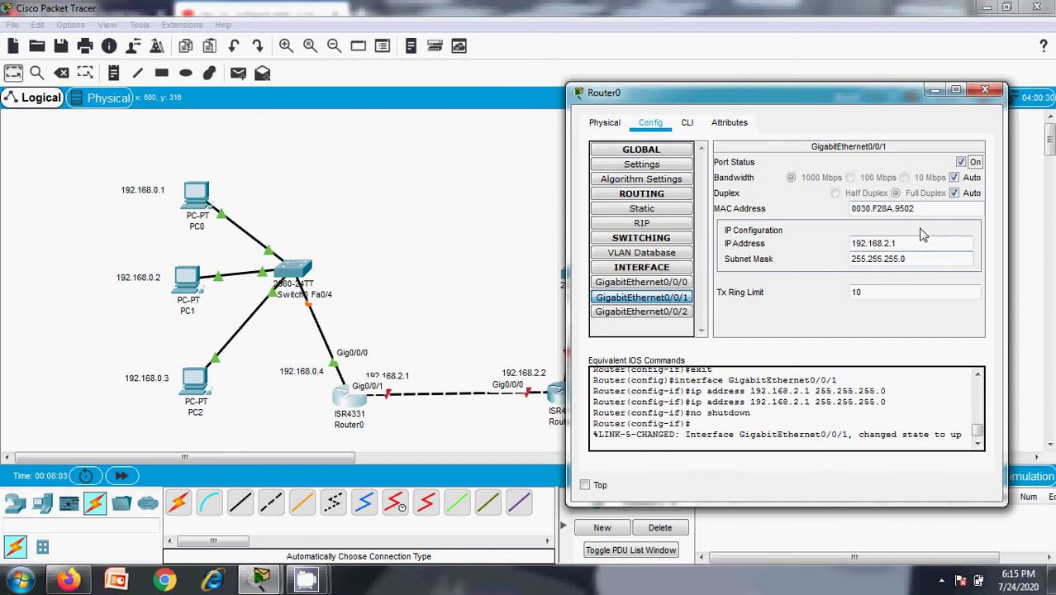
- Close Router0 and view Router1's GigabitEthernet0/0/0 settings on its Config tab
left_click(995, 95)
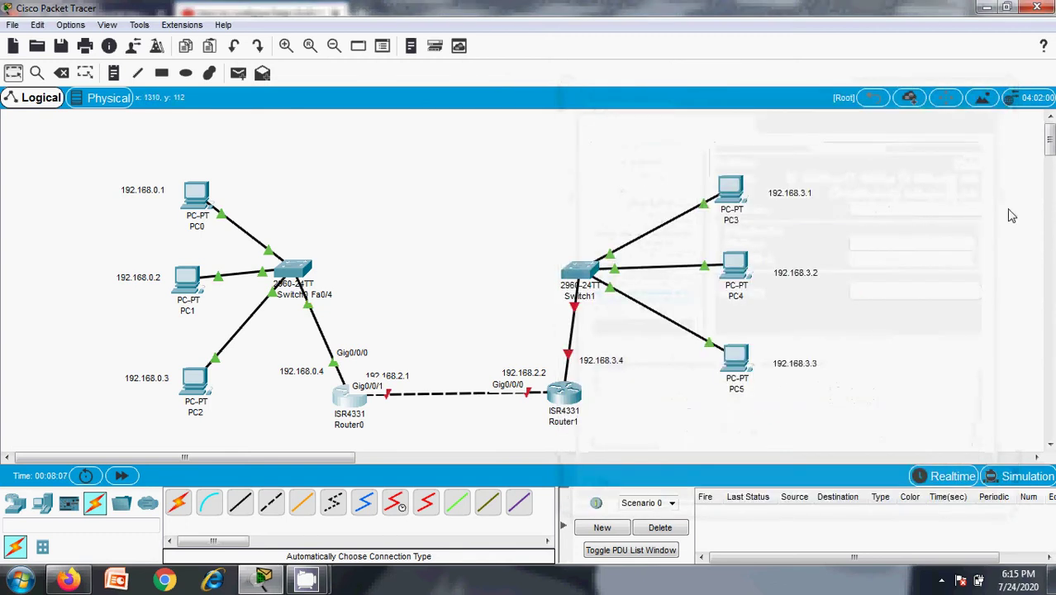
left_click(574, 393)
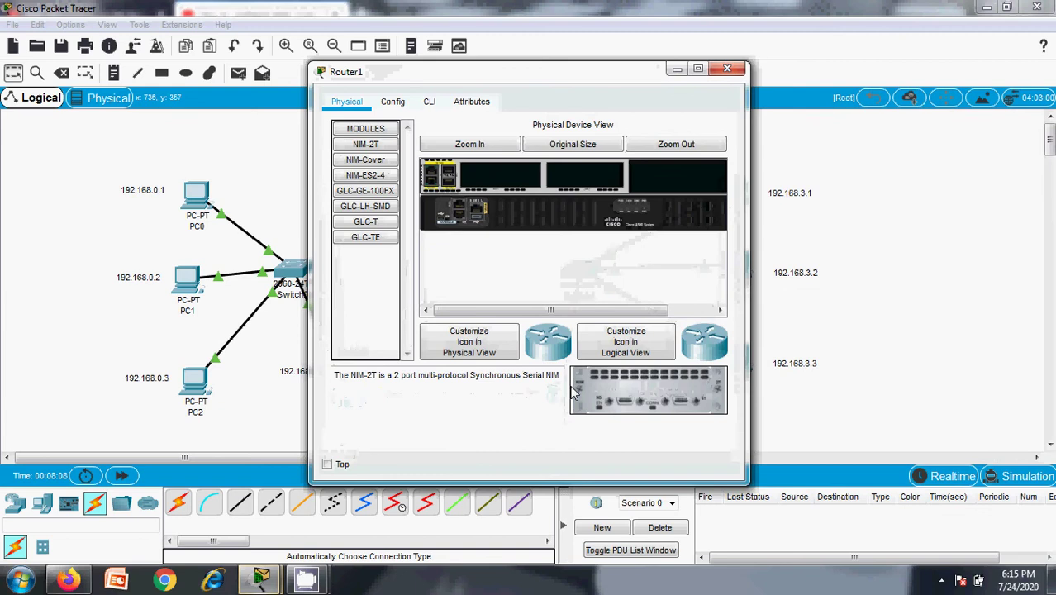
left_click(393, 101)
left_click(378, 261)
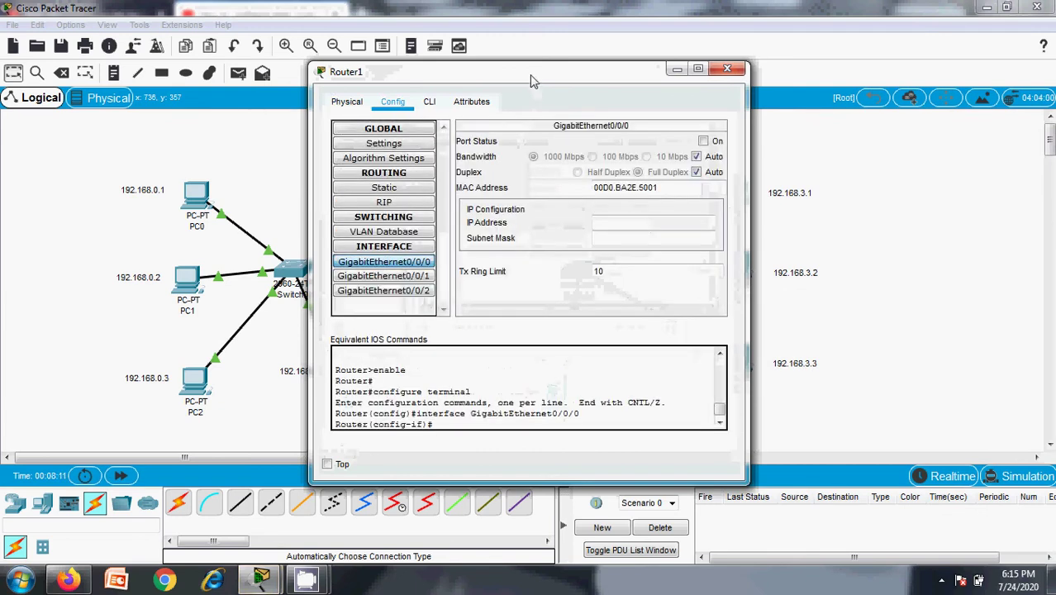
left_click_drag(533, 76, 242, 97)
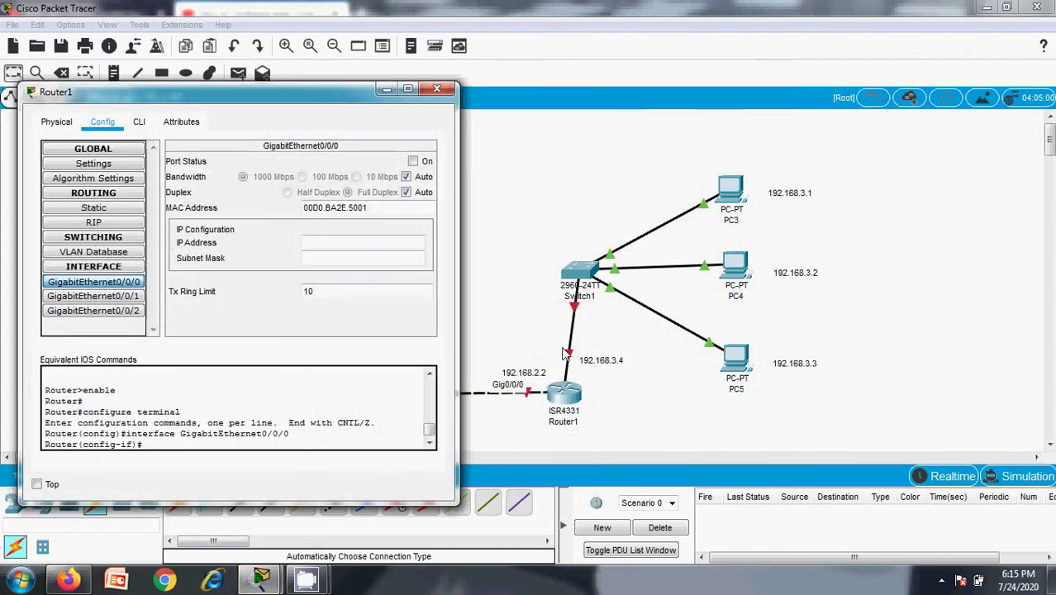
left_click(437, 88)
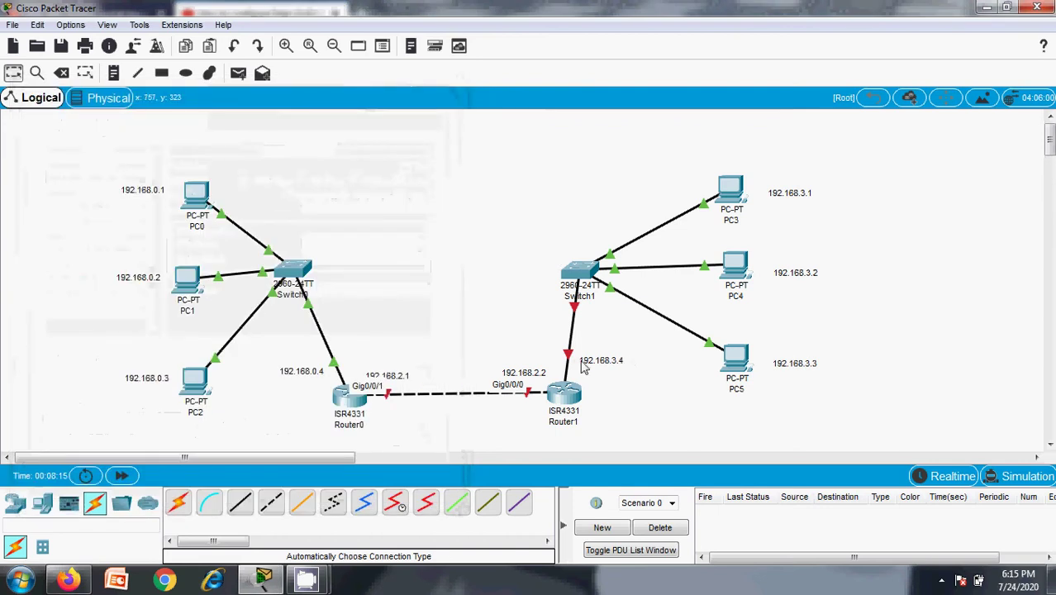
- Set Router1's GigabitEthernet0/0/1 to 192.168.3.4, mask 255.255.255.0, with the port on
mouse_move(570, 363)
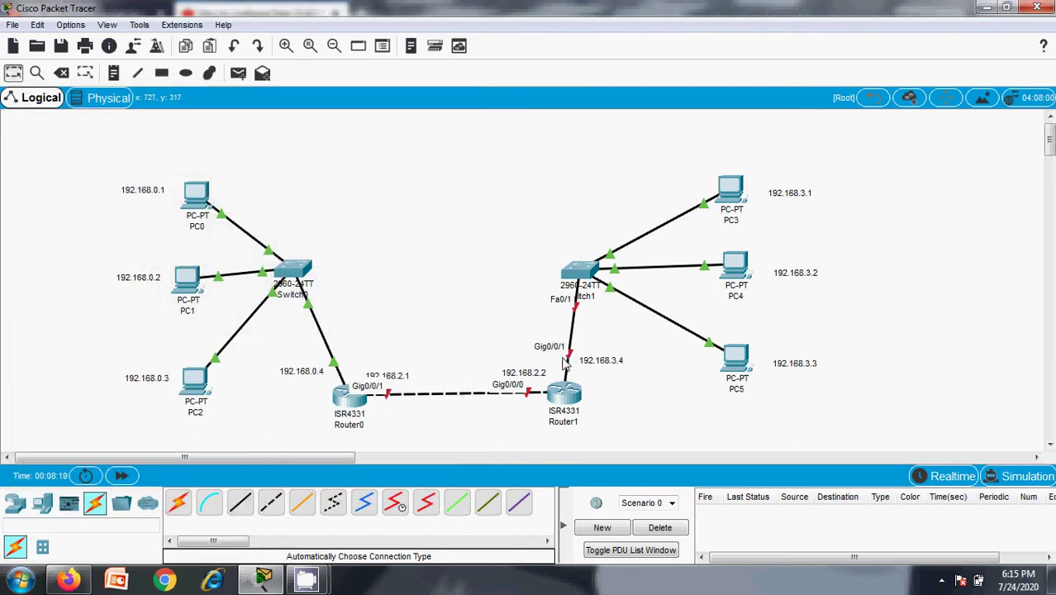
mouse_move(528, 396)
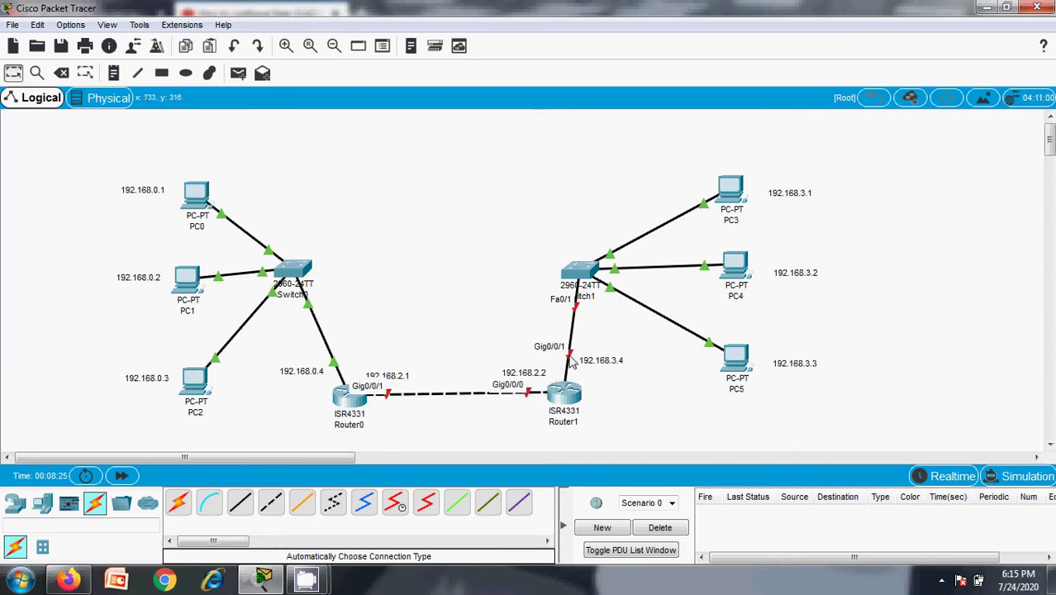
left_click(565, 395)
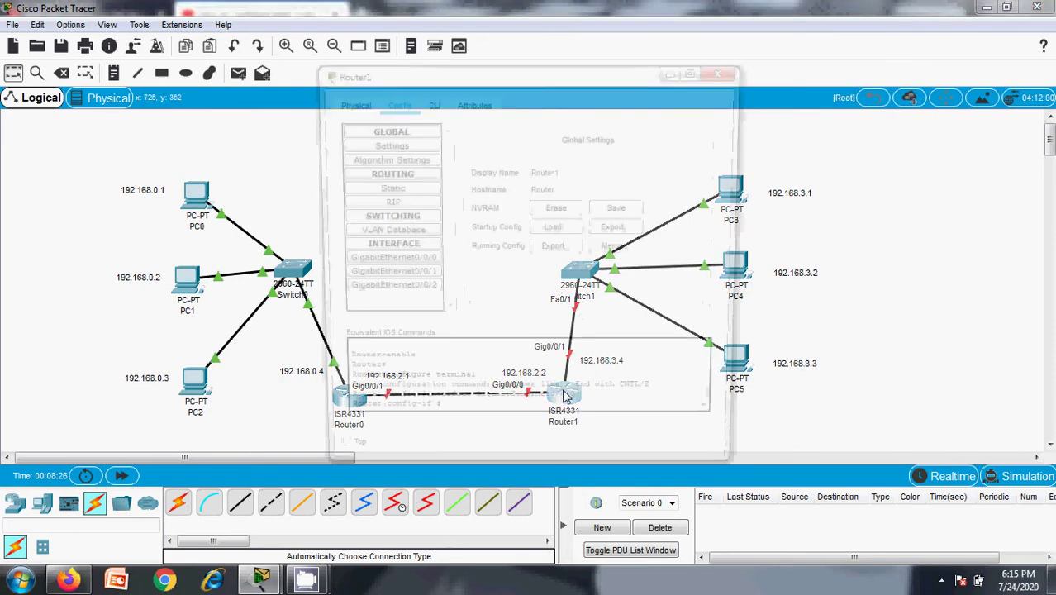
left_click_drag(570, 83, 248, 83)
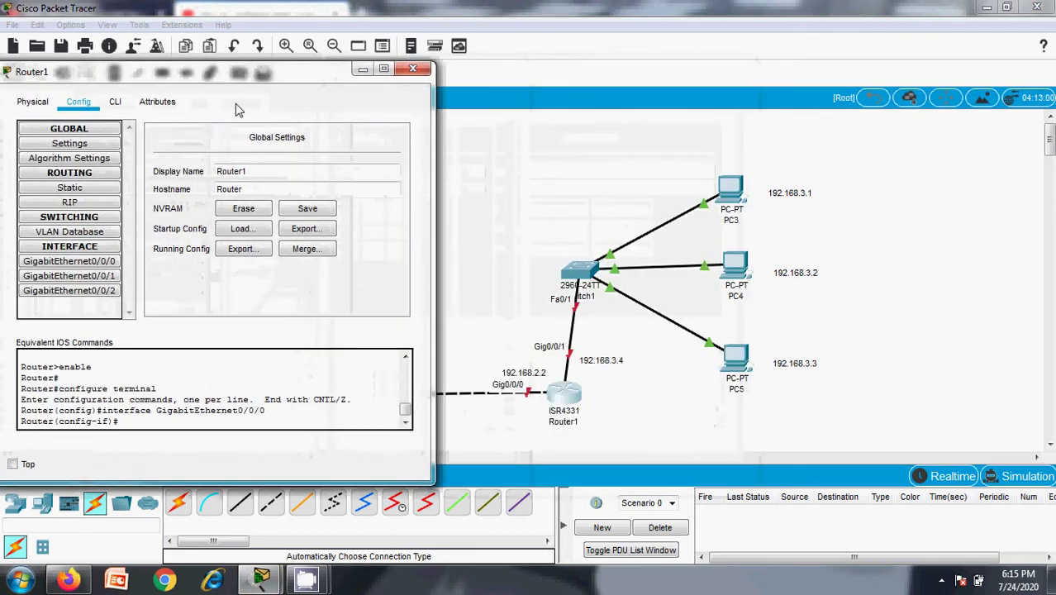
left_click(105, 277)
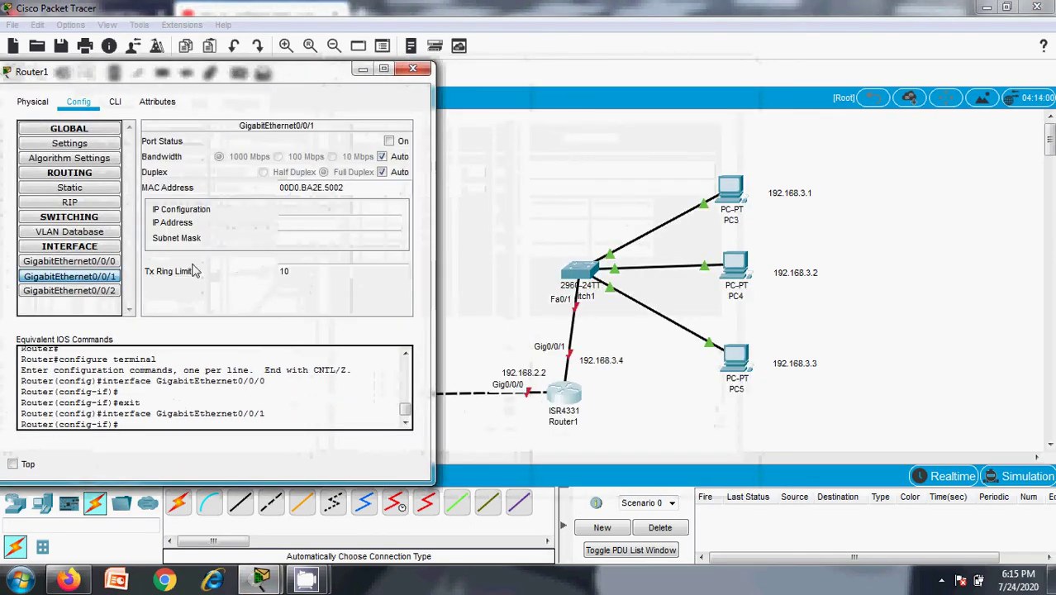
left_click(298, 217)
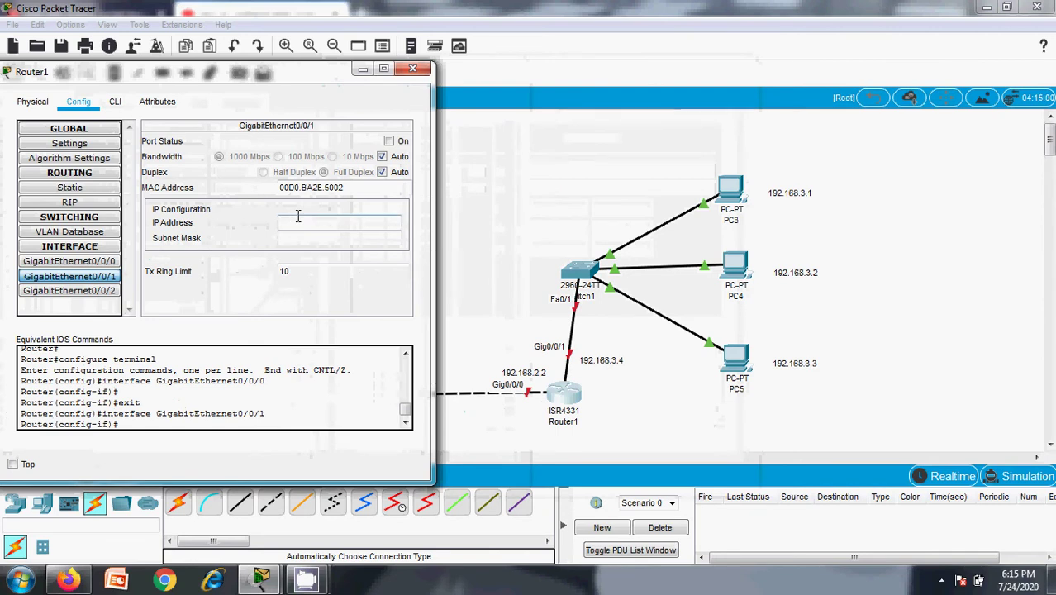
type("192.168")
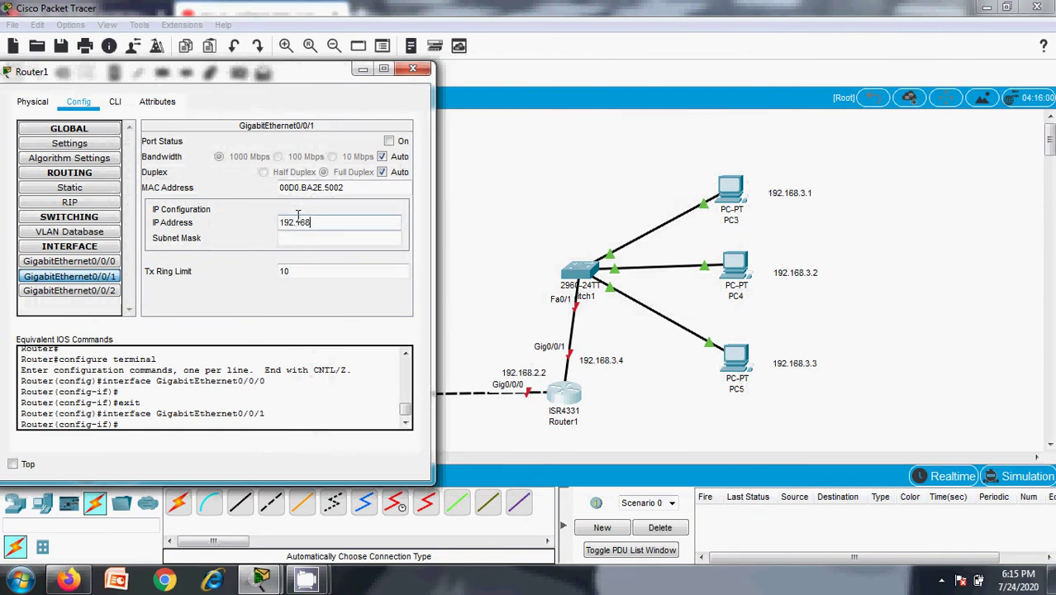
type(".3.4")
key("Tab")
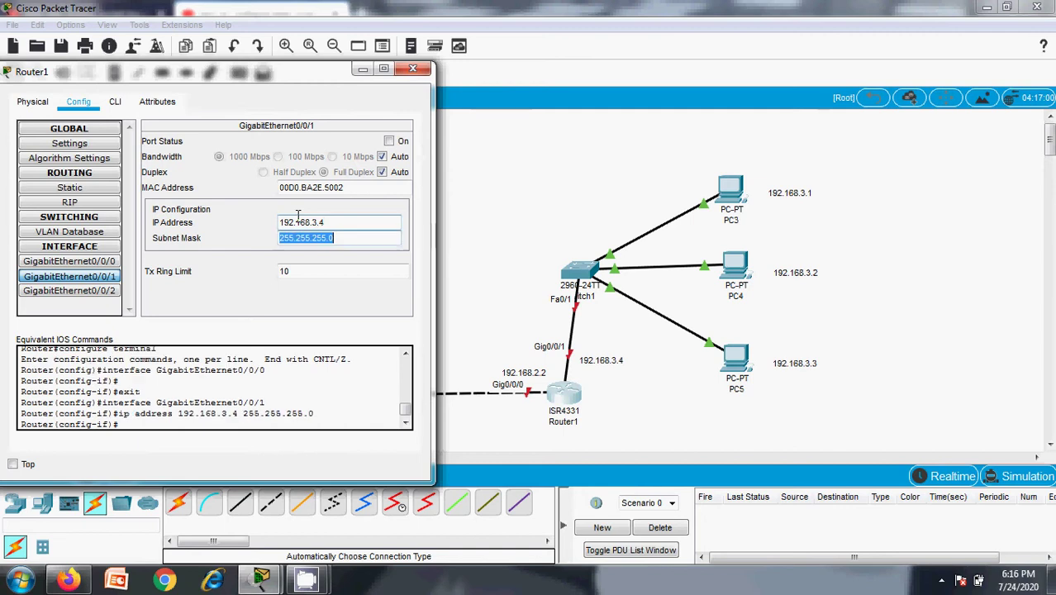
left_click(389, 142)
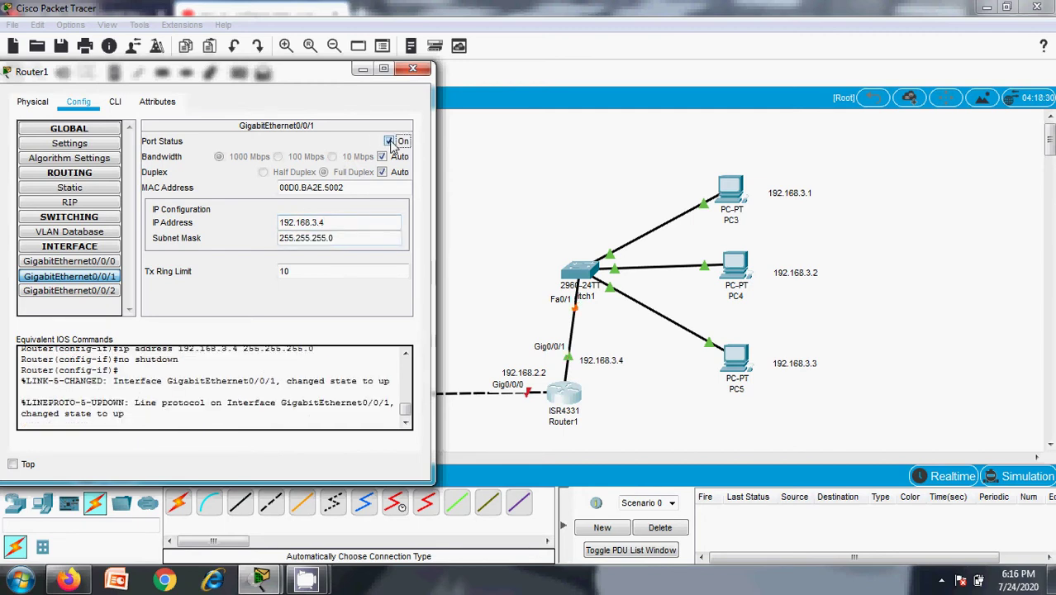
left_click(417, 71)
- Set GigabitEthernet0/0/0 to 192.168.2.2, mask 255.255.255.0, with the port on
left_click(559, 395)
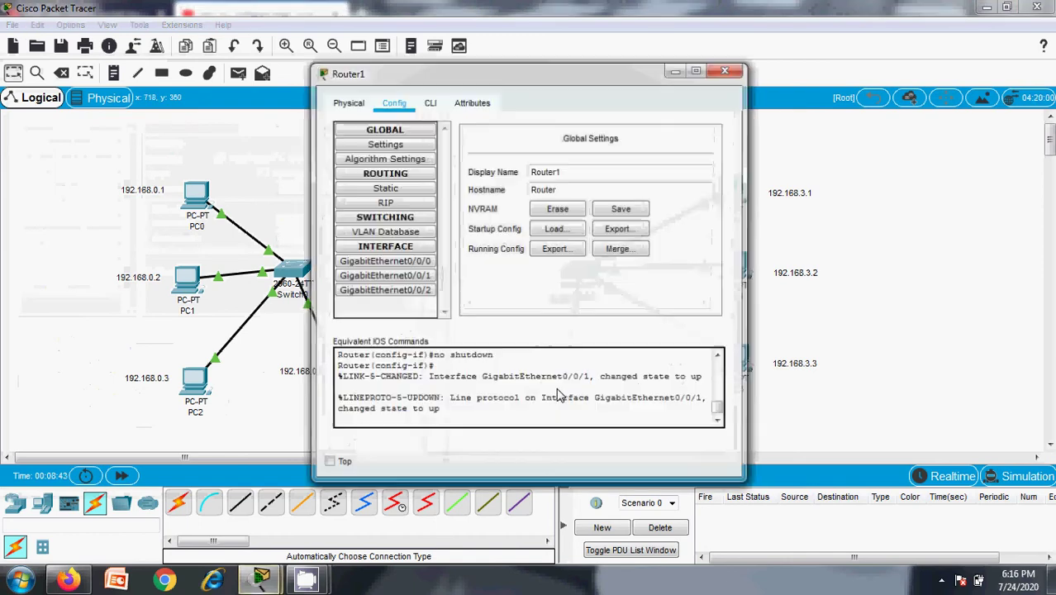
left_click_drag(421, 78, 188, 21)
left_click(194, 208)
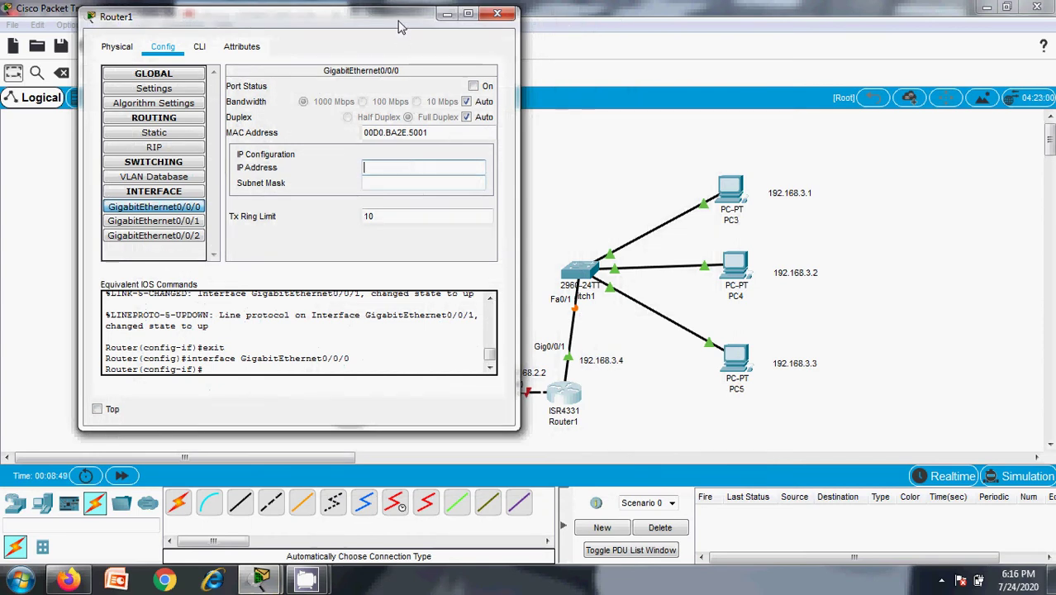
left_click_drag(402, 21, 329, 23)
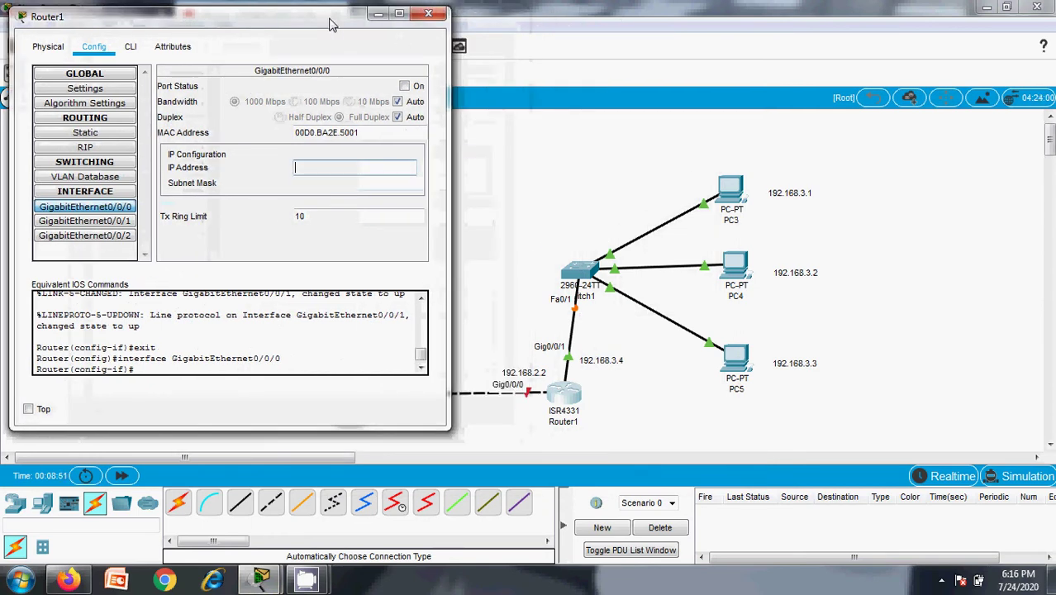
type("192.168.2.2")
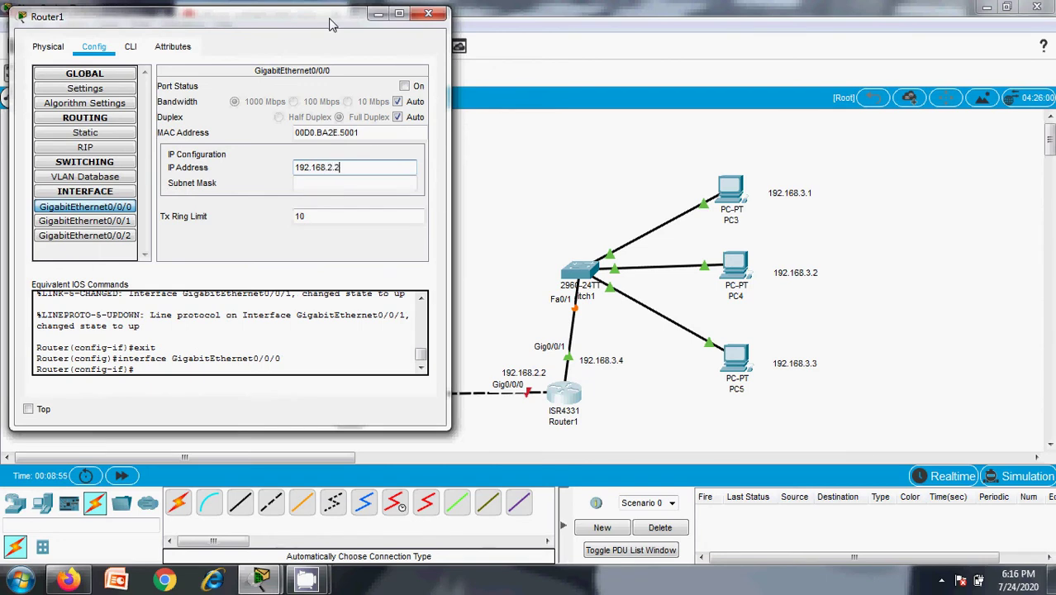
key("Tab")
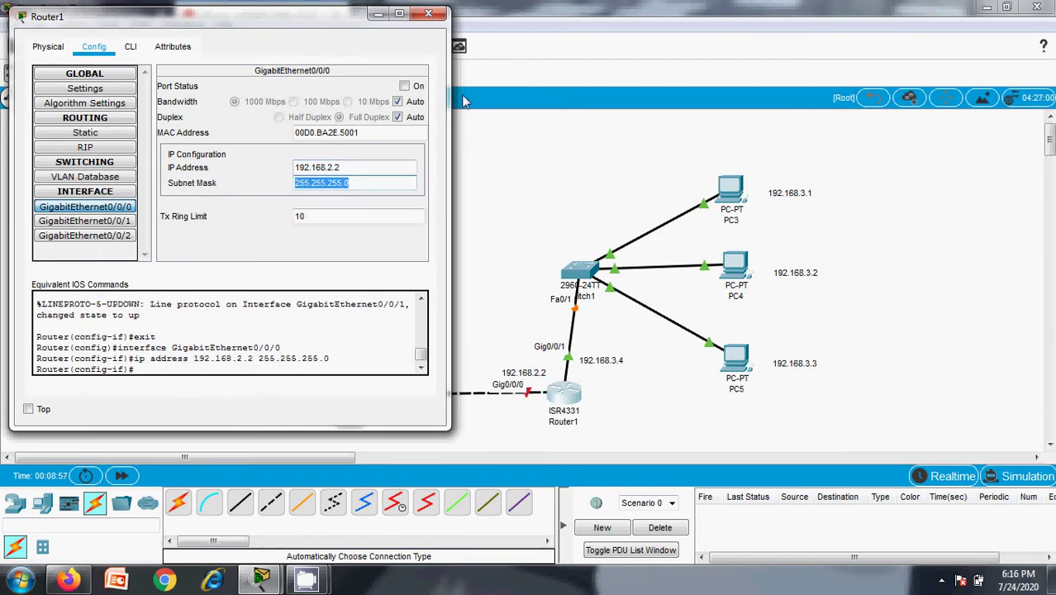
left_click(402, 86)
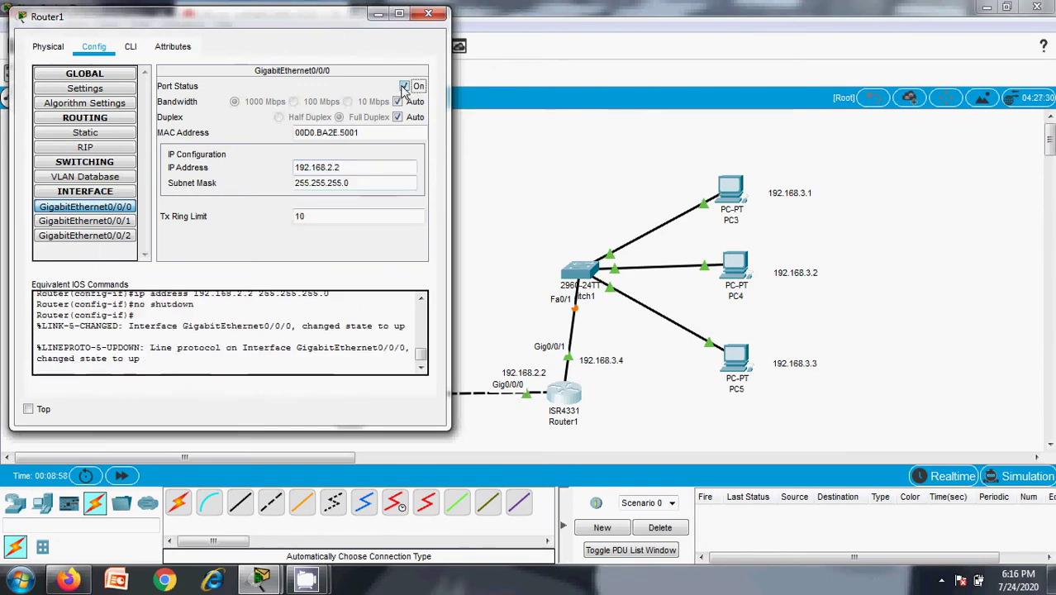
left_click(429, 15)
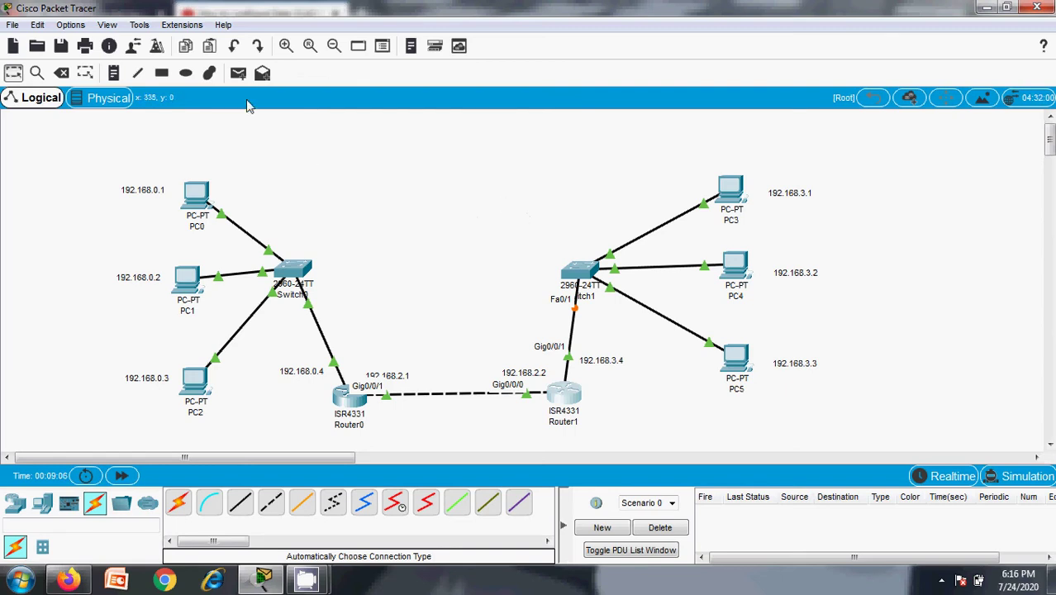
- Enter Simulation mode, clear all event types, enable only ICMP, and narrow the simulation panel
left_click(105, 25)
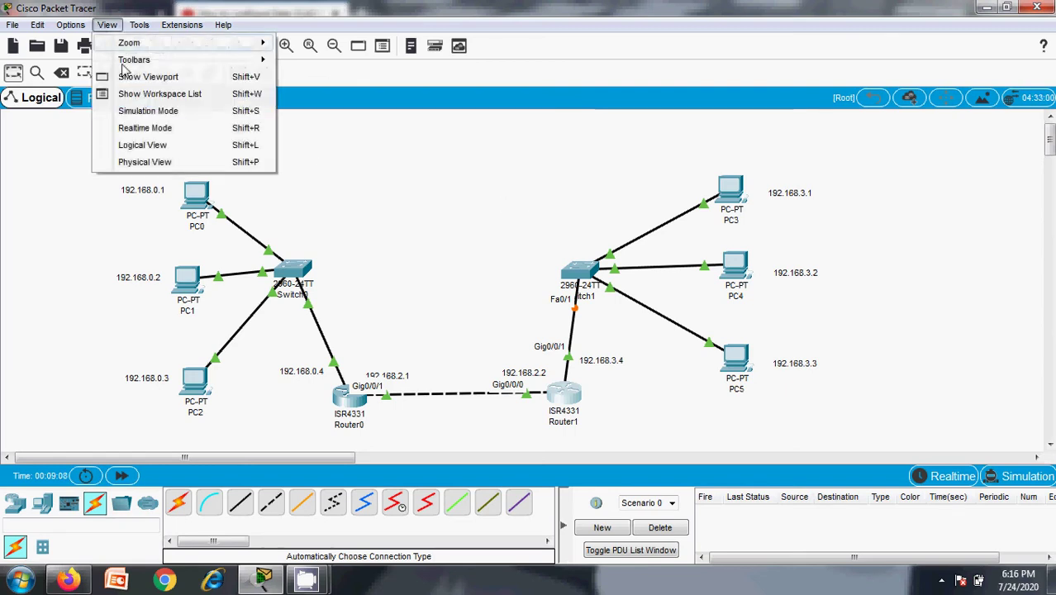
left_click(149, 111)
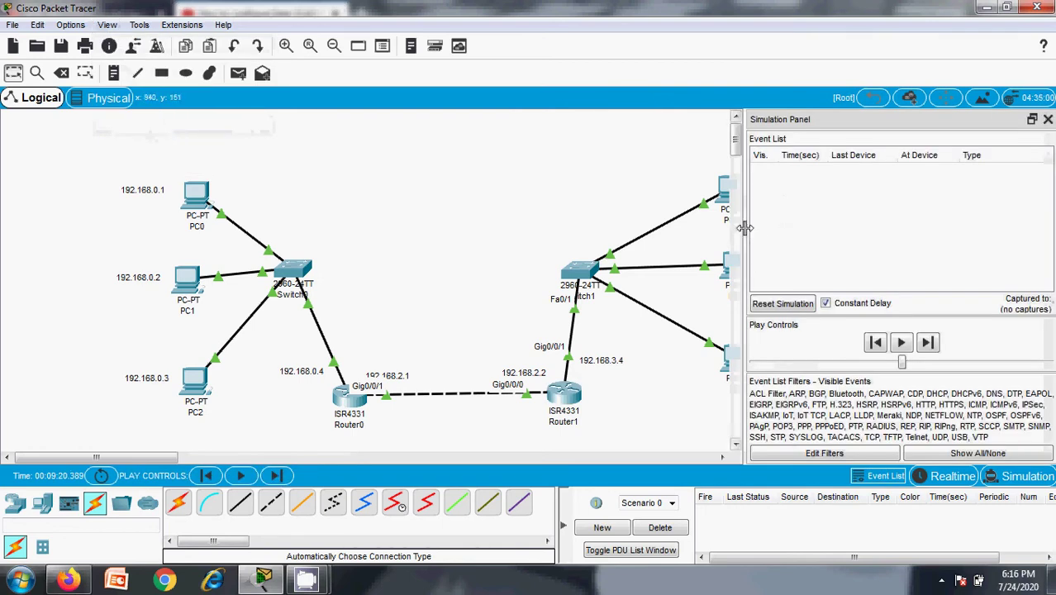
left_click(962, 454)
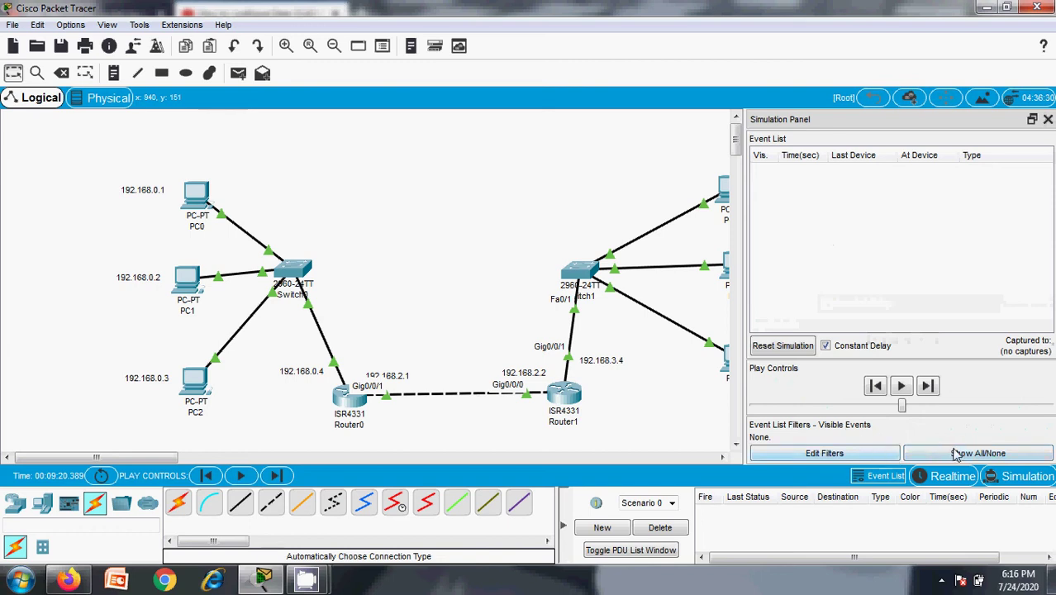
left_click(889, 454)
left_click(408, 147)
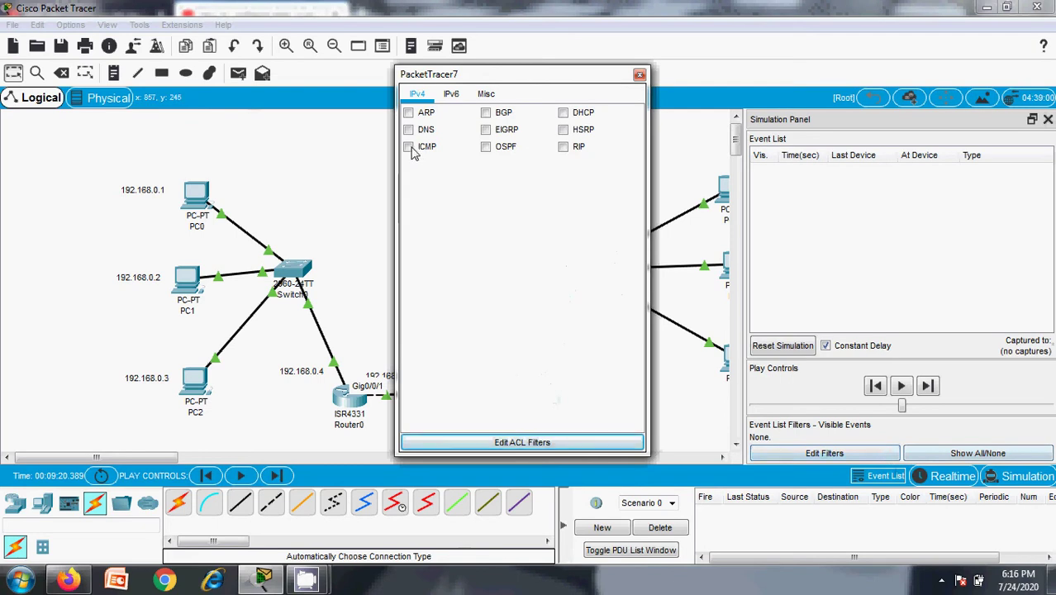
left_click(639, 74)
scroll(739, 248, "down", 5)
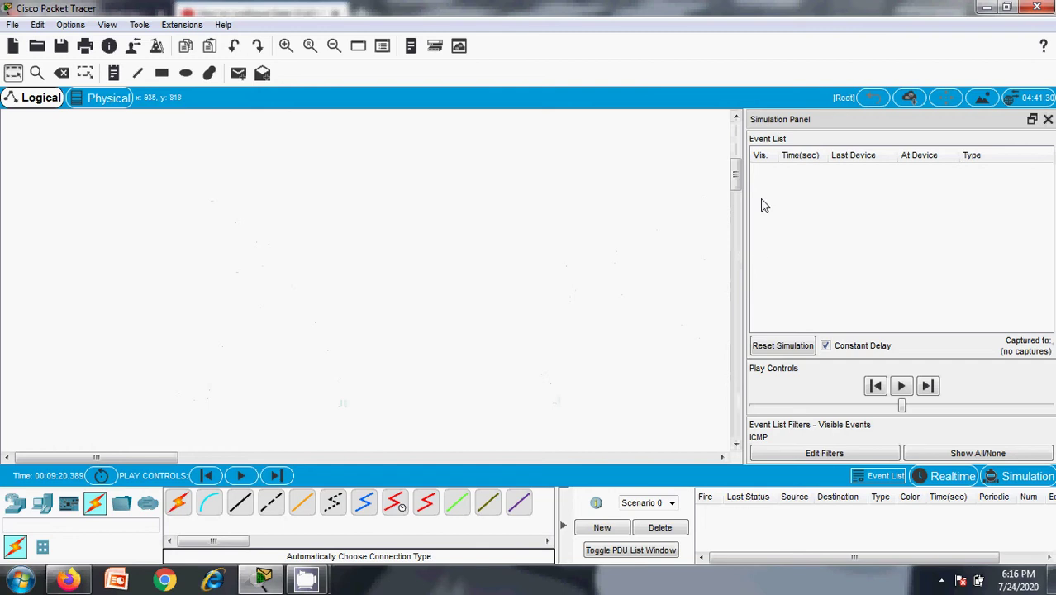
scroll(736, 176, "up", 5)
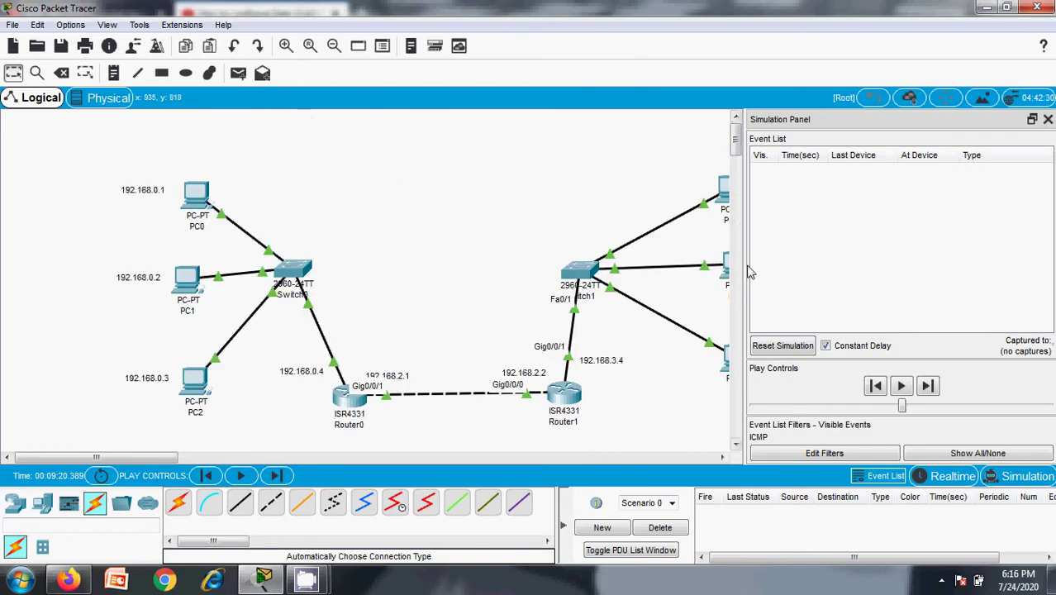
left_click_drag(746, 267, 860, 277)
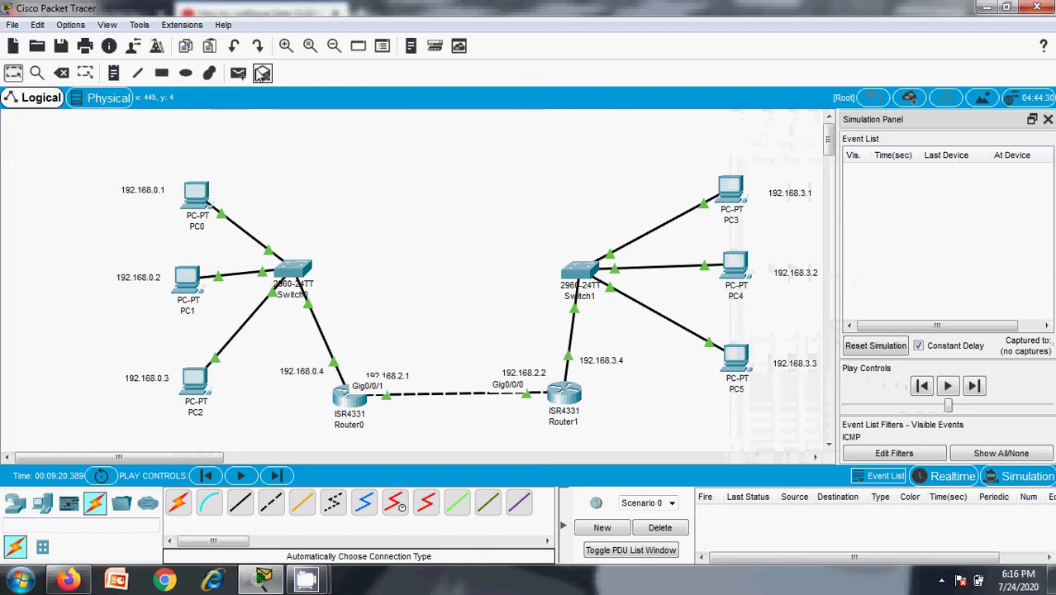
- Add a simple ICMP PDU from PC0 to PC2
left_click(238, 73)
left_click(200, 197)
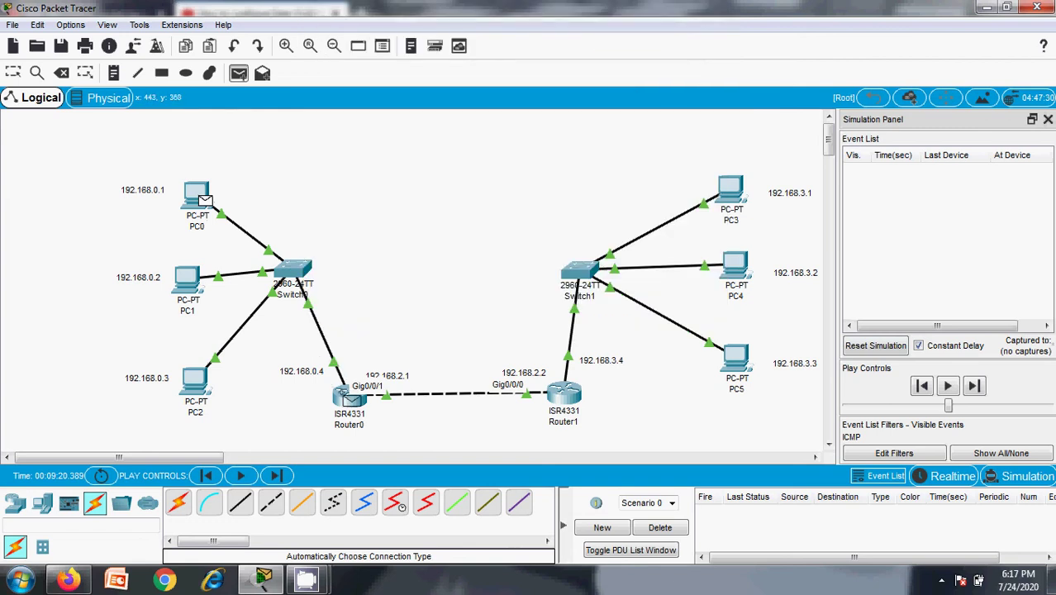
left_click(293, 274)
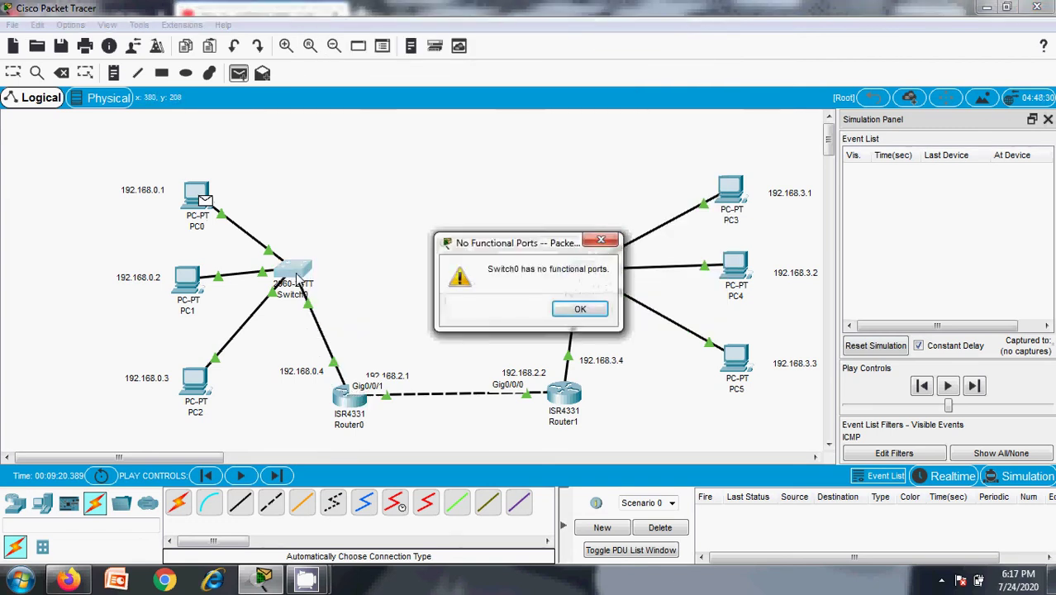
left_click(580, 311)
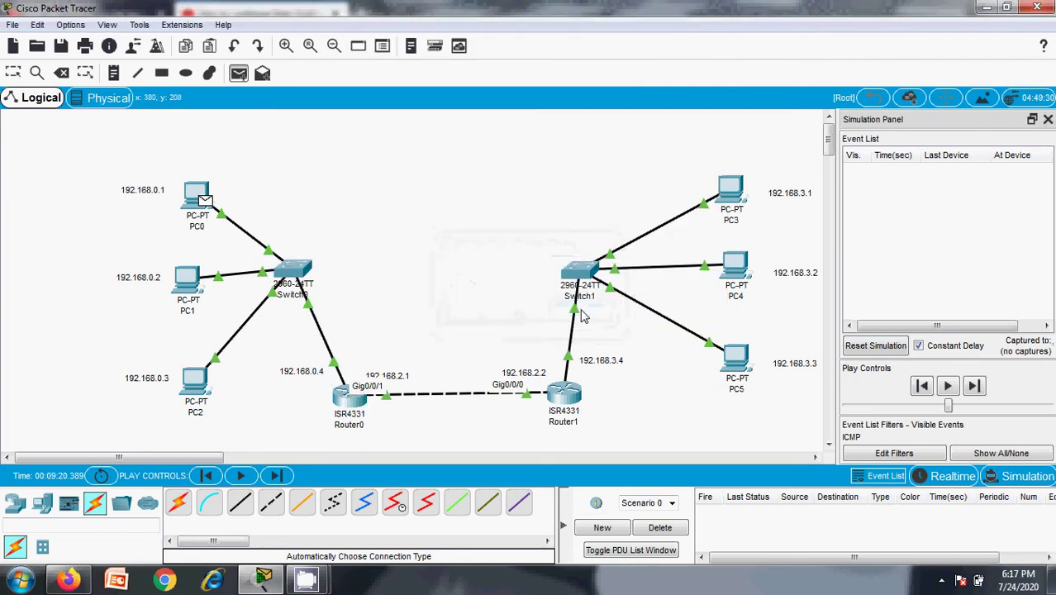
left_click(195, 382)
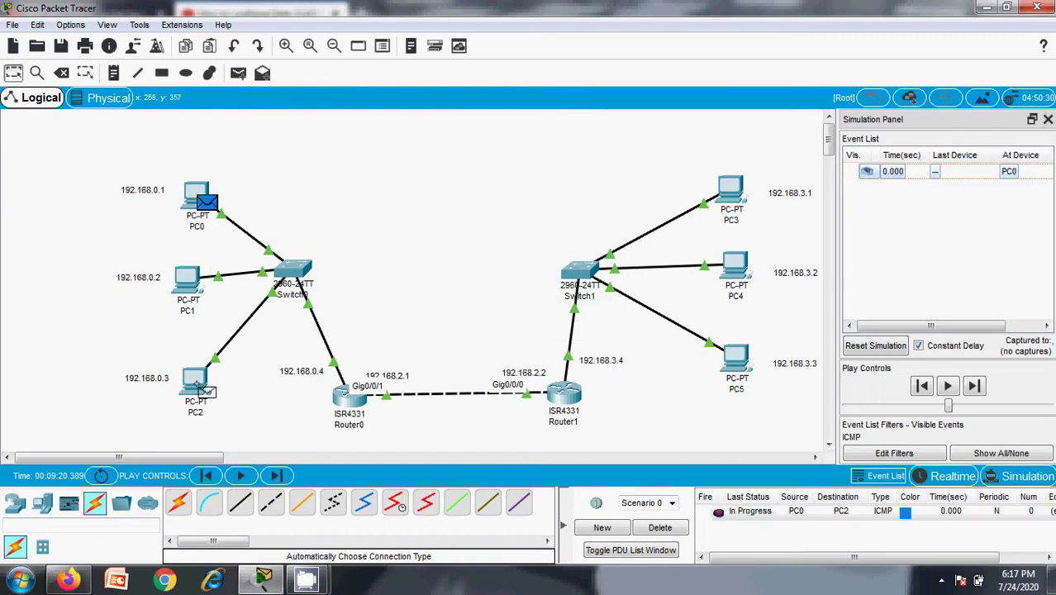
- Step the ping to PC2 and back to PC0, then delete the scenario
left_click(954, 393)
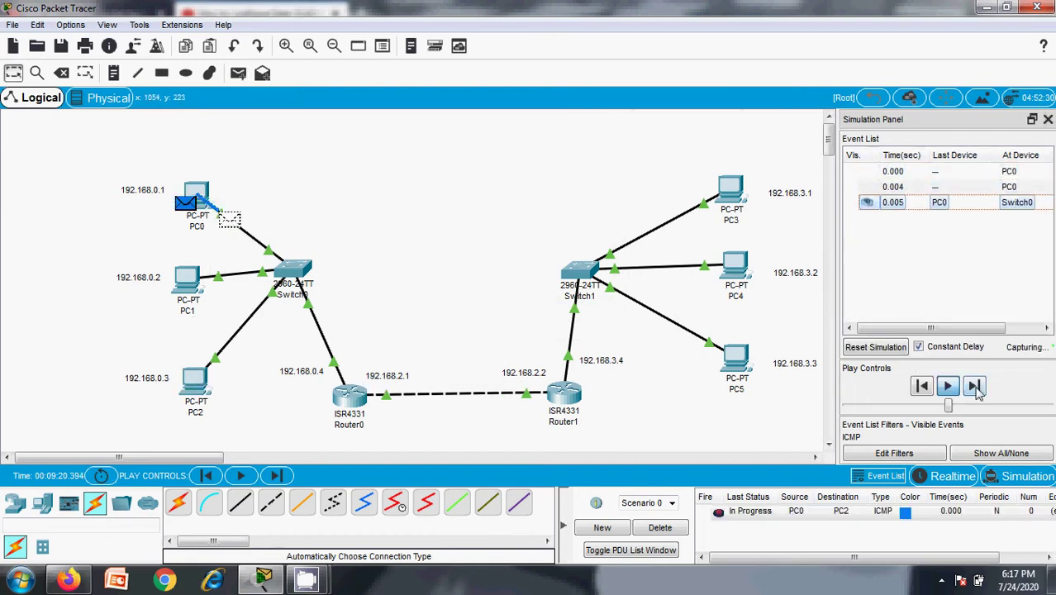
left_click(975, 388)
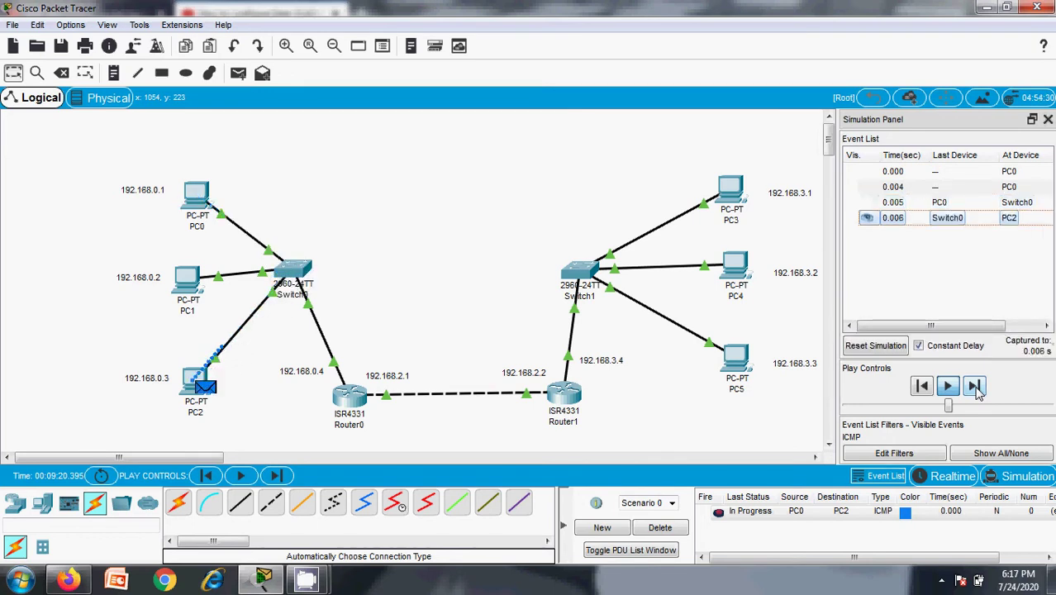
left_click(975, 388)
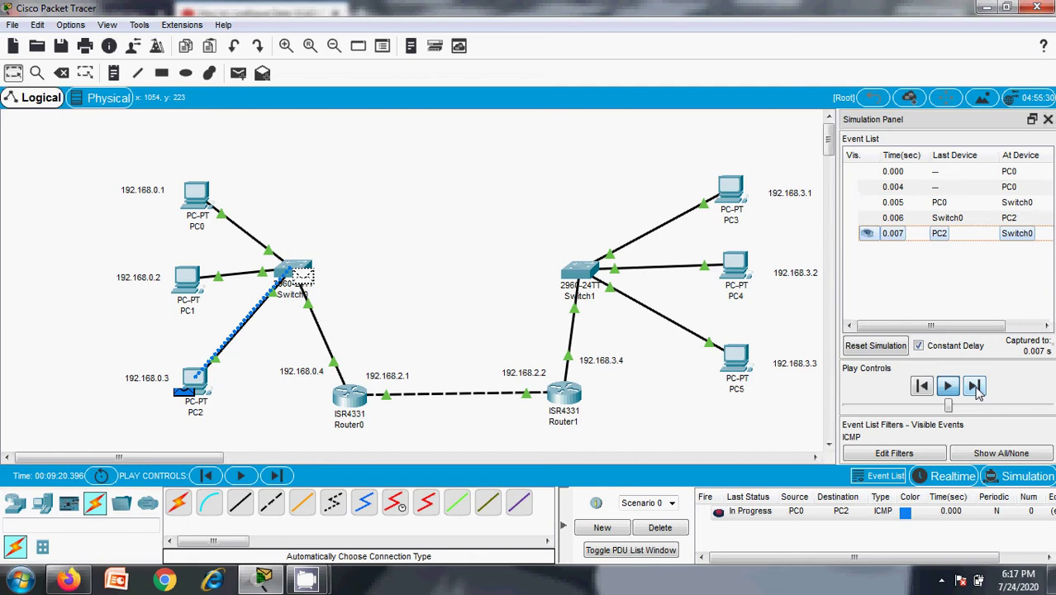
left_click(975, 388)
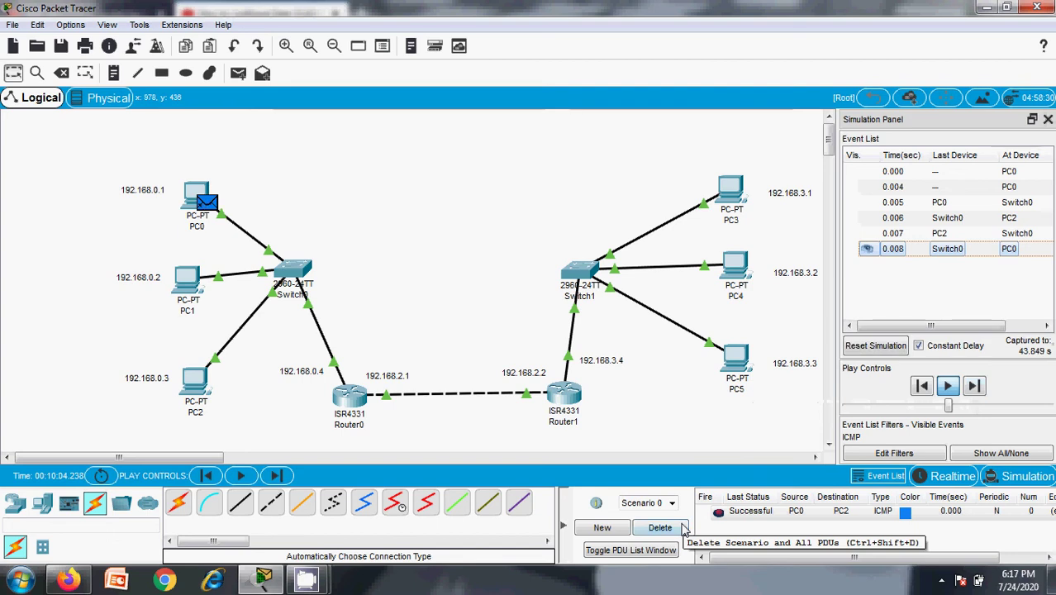
left_click(683, 526)
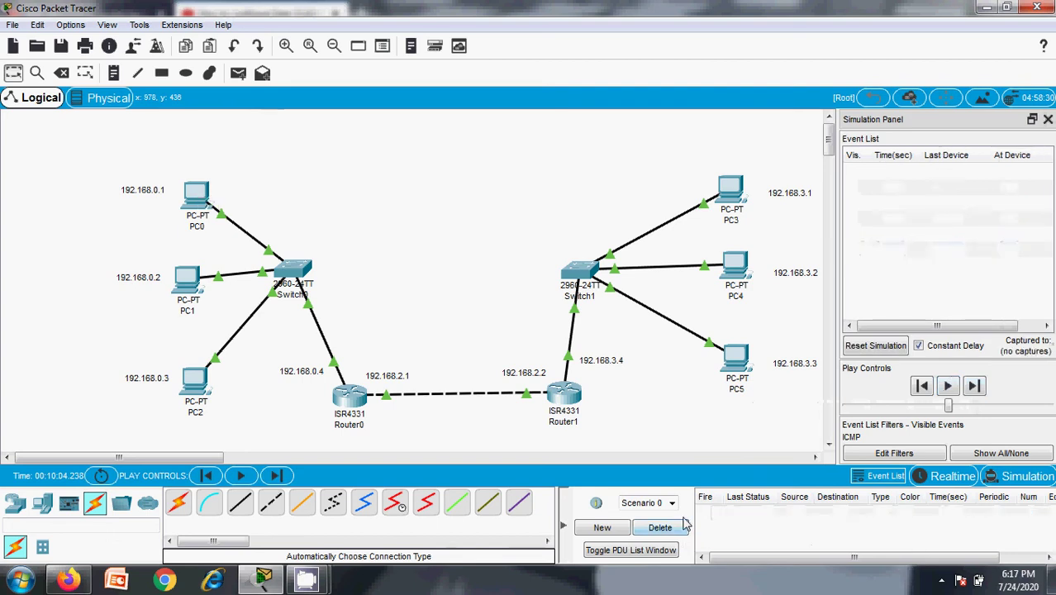
- Add a simple ICMP PDU from PC3 to PC5
left_click(239, 74)
left_click(730, 190)
left_click(730, 357)
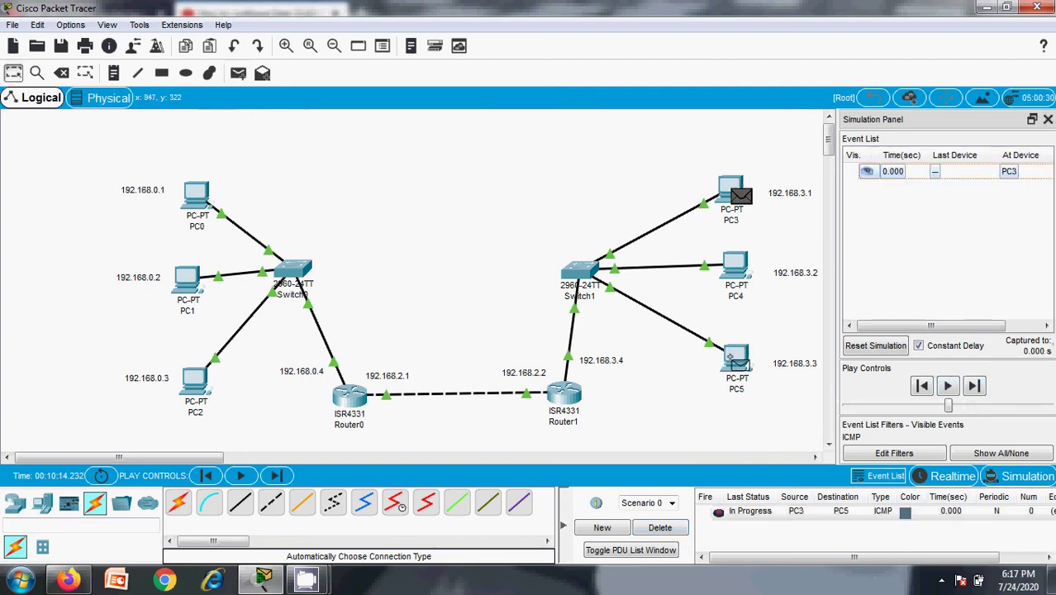
- Step the ping to PC5 and back to PC3, then delete the scenario
left_click(974, 387)
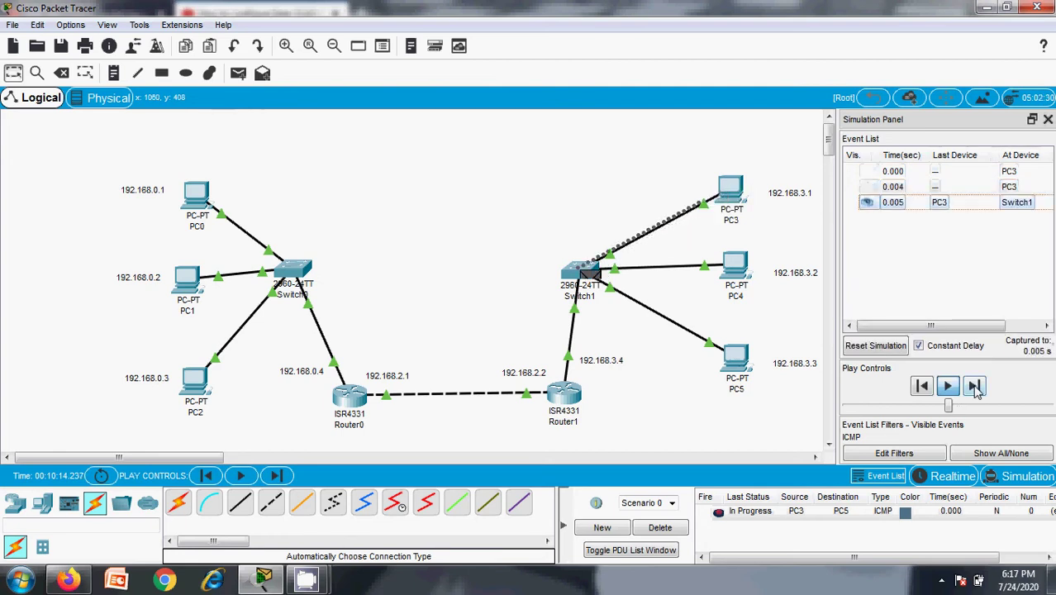
left_click(975, 388)
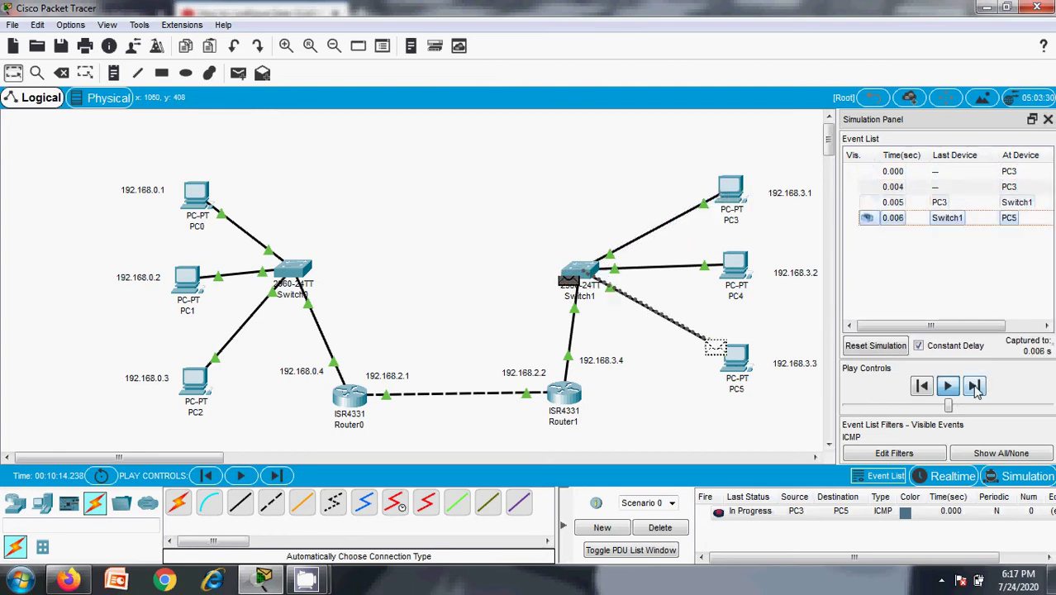
left_click(975, 388)
left_click(975, 388)
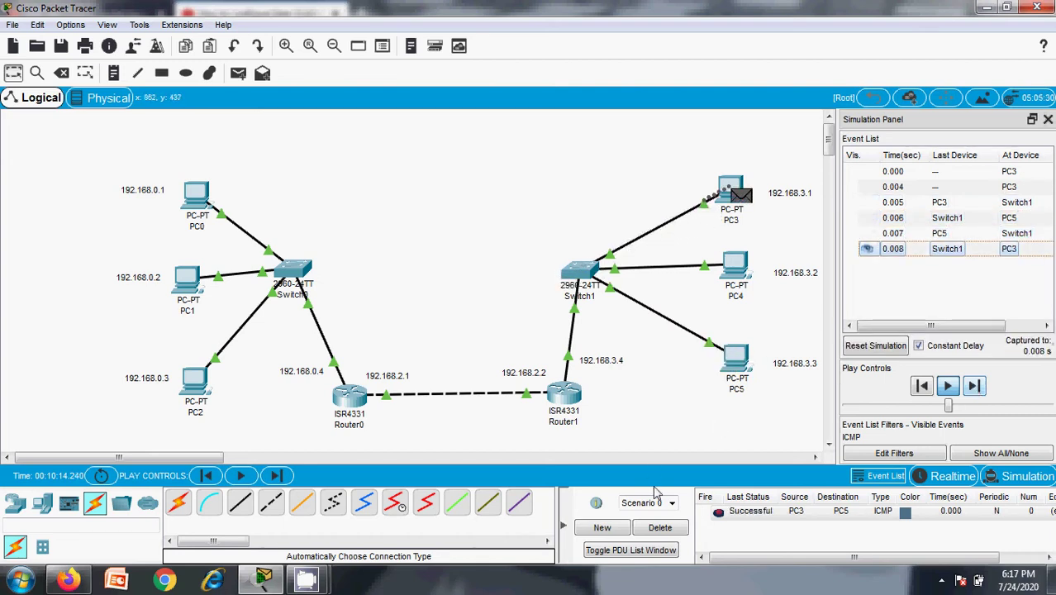
left_click(659, 527)
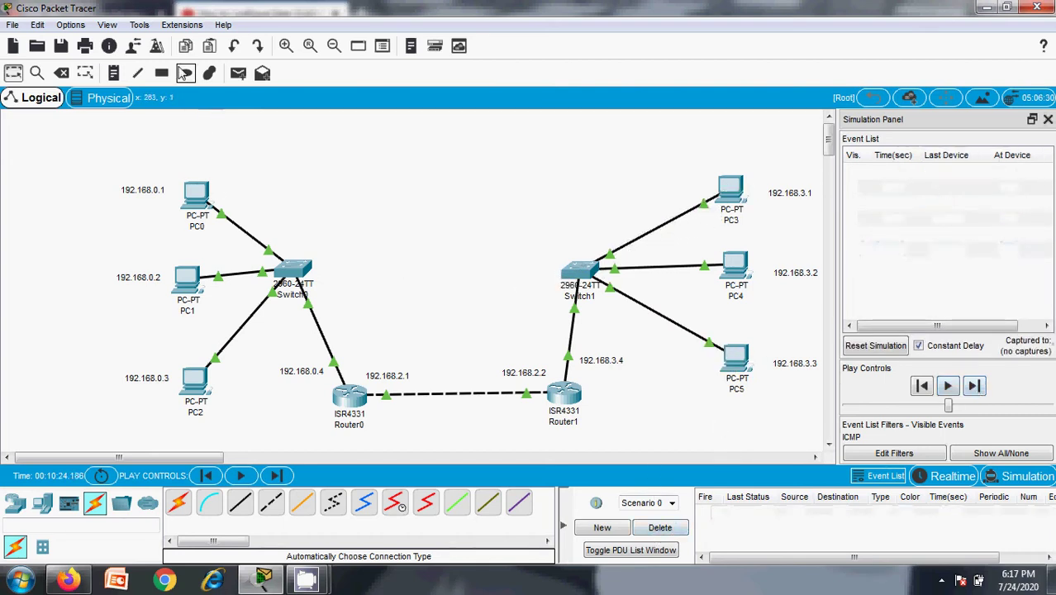
- Add a simple ICMP PDU from PC0 to PC5
left_click(238, 73)
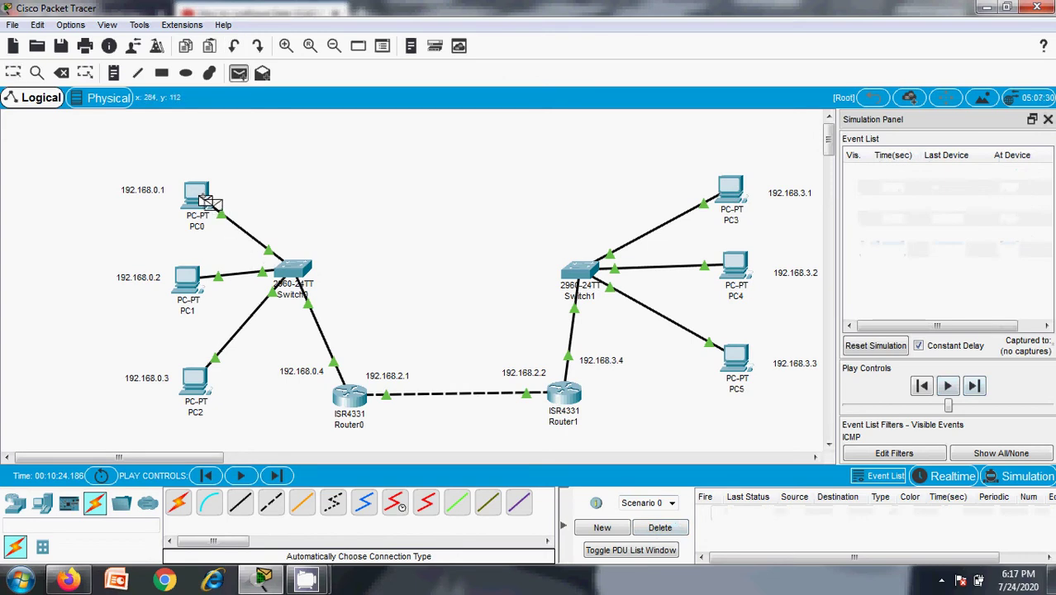
left_click(203, 198)
left_click(744, 357)
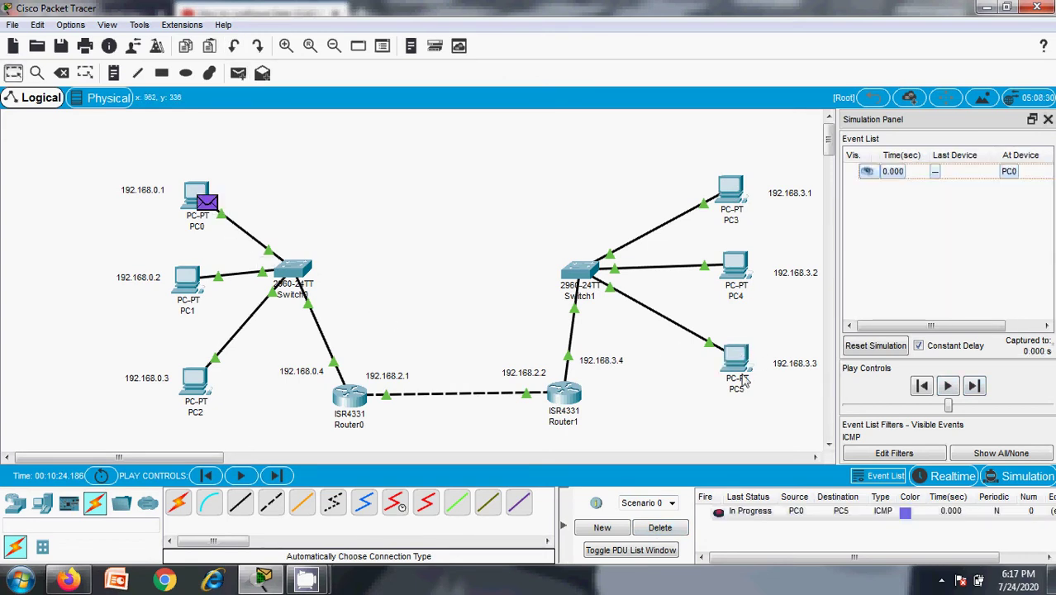
- Step the ping until Router0 rejects it and it fails back at PC0
left_click(946, 388)
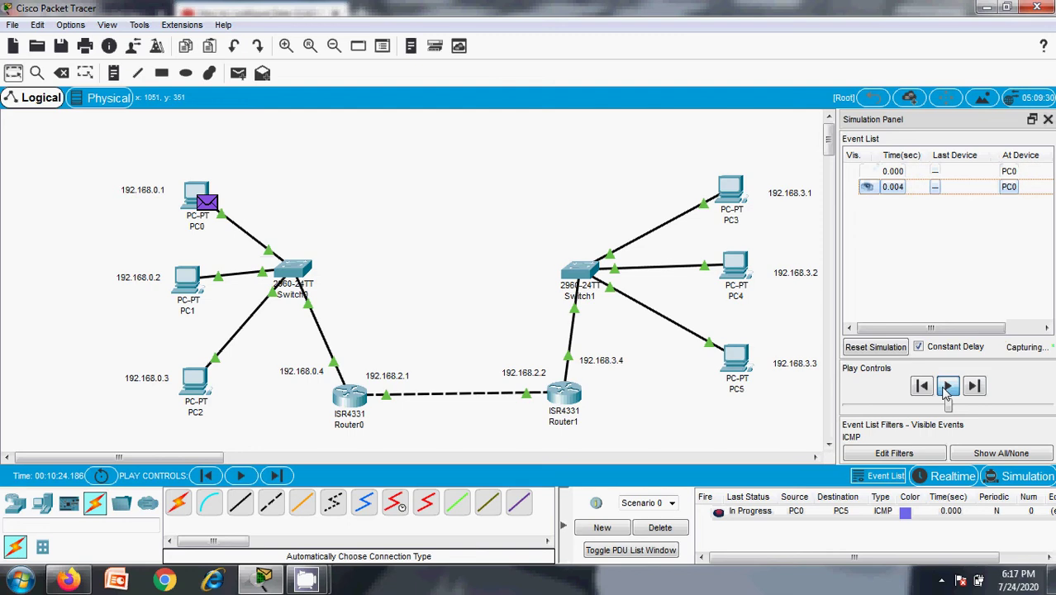
left_click(975, 388)
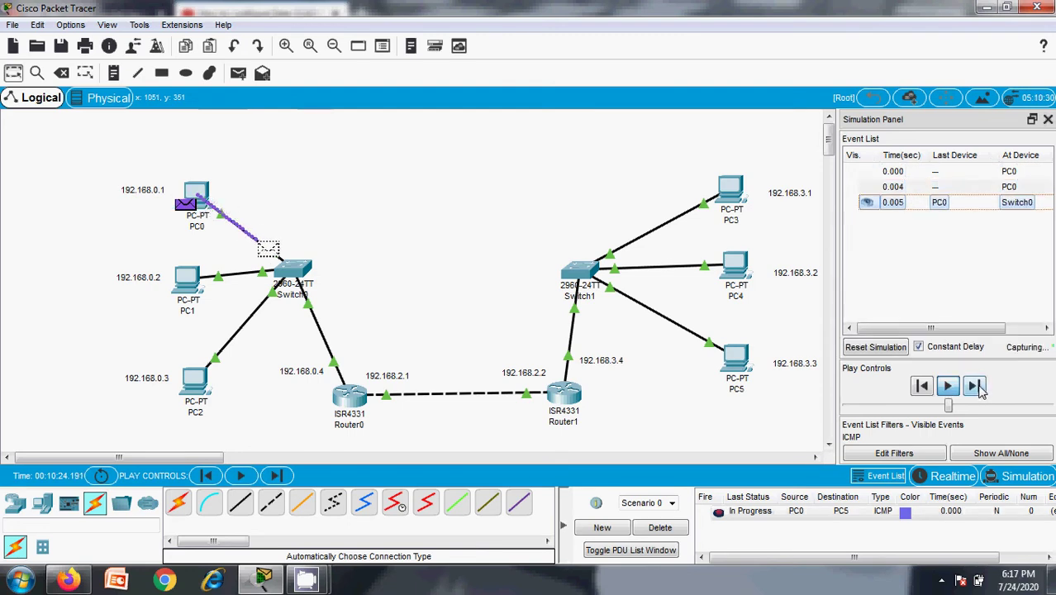
left_click(978, 389)
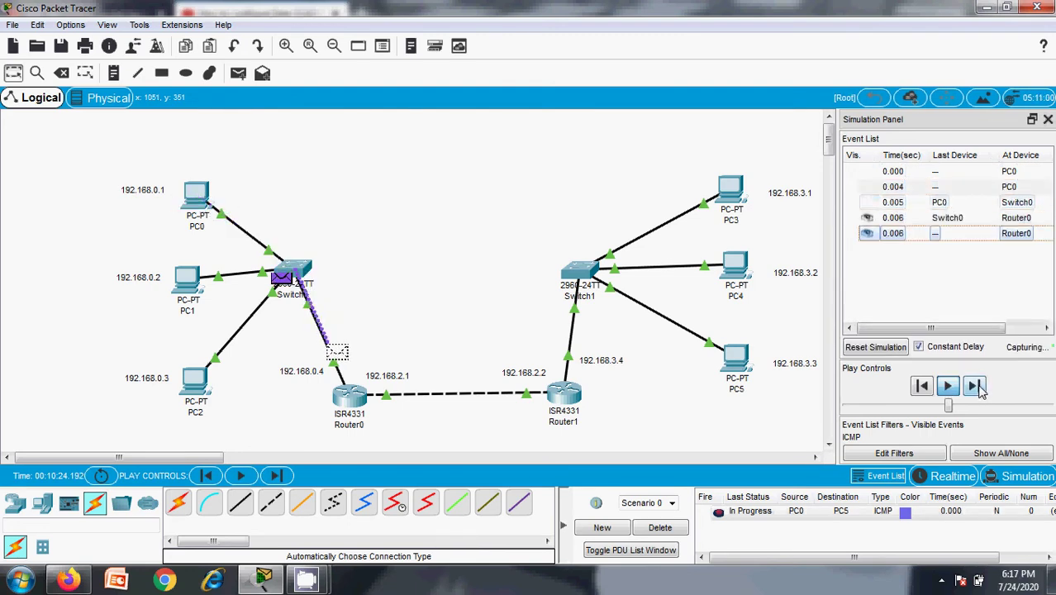
left_click(978, 388)
left_click(977, 388)
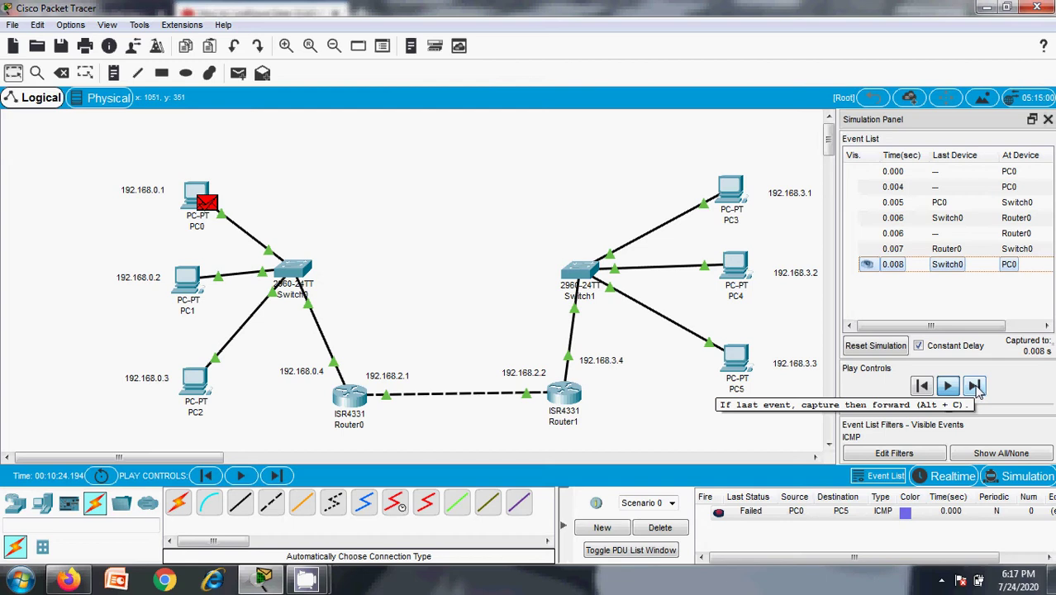
left_click(976, 387)
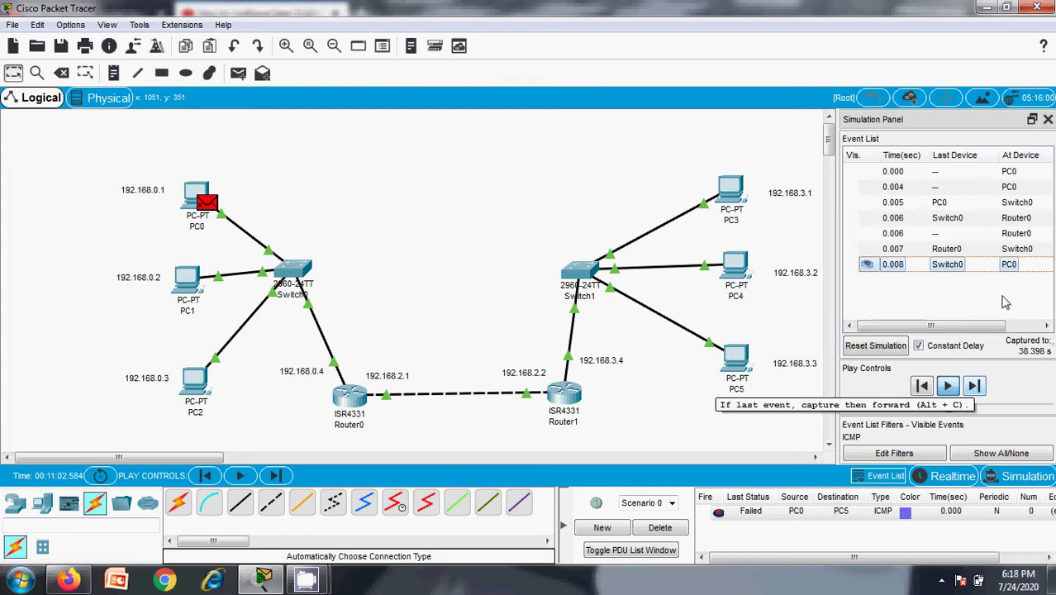
left_click(1046, 120)
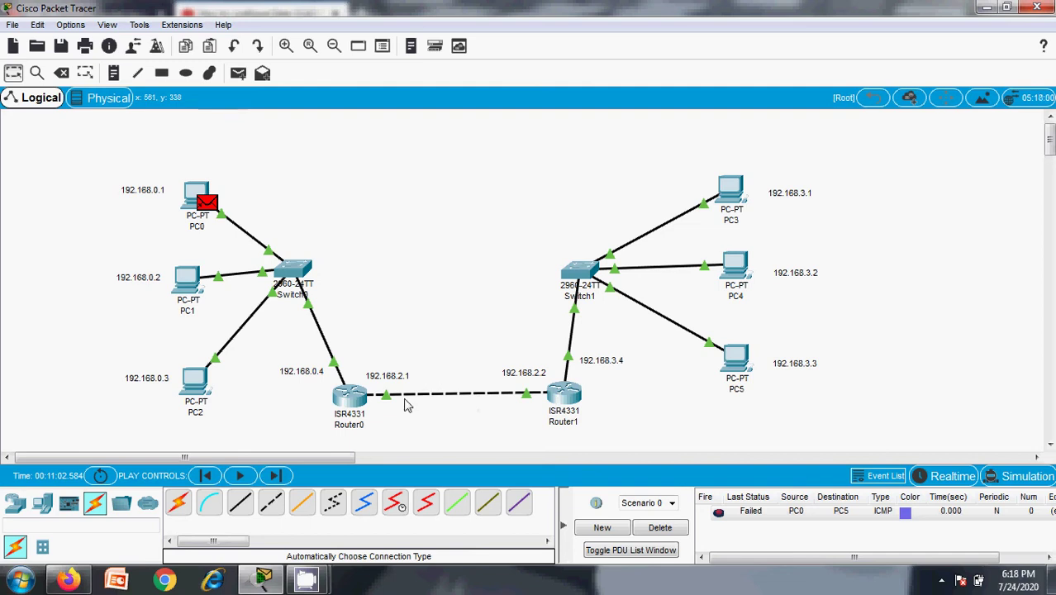
- Bring up Router0's CLI with a fresh prompt
left_click(356, 405)
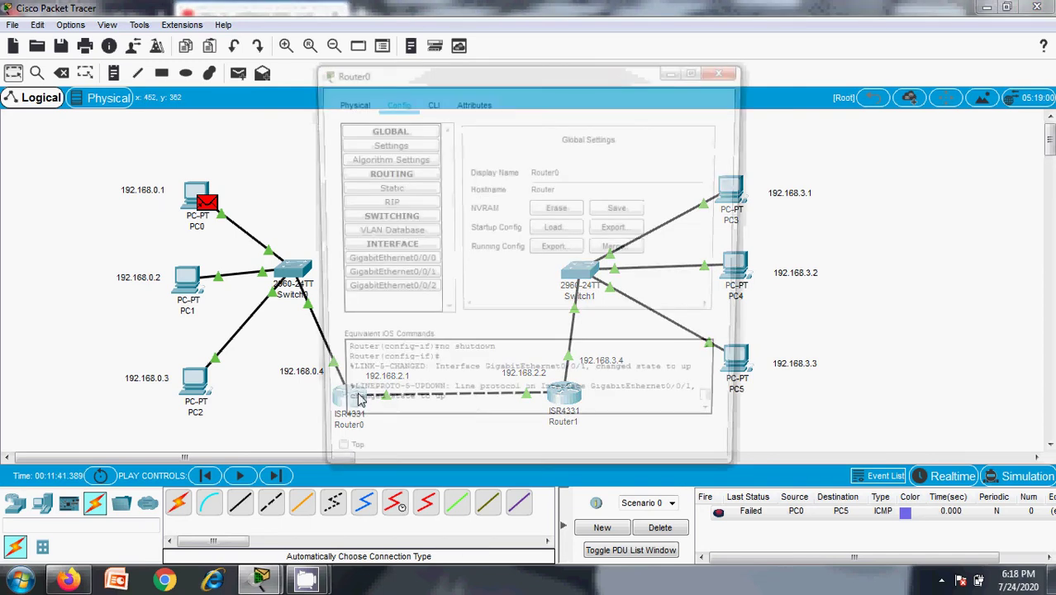
left_click(429, 101)
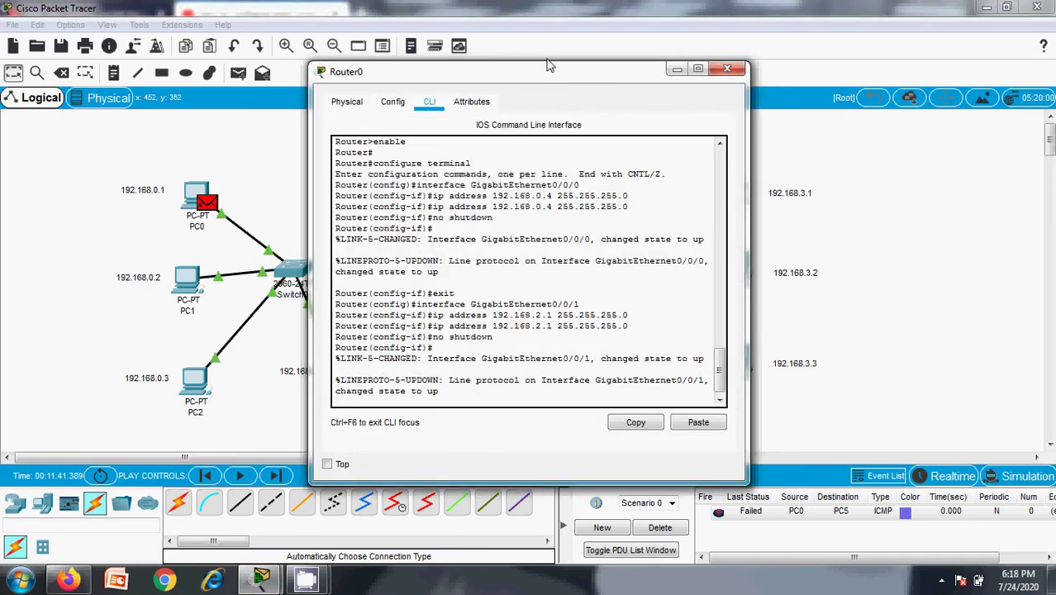
left_click_drag(549, 75, 520, 33)
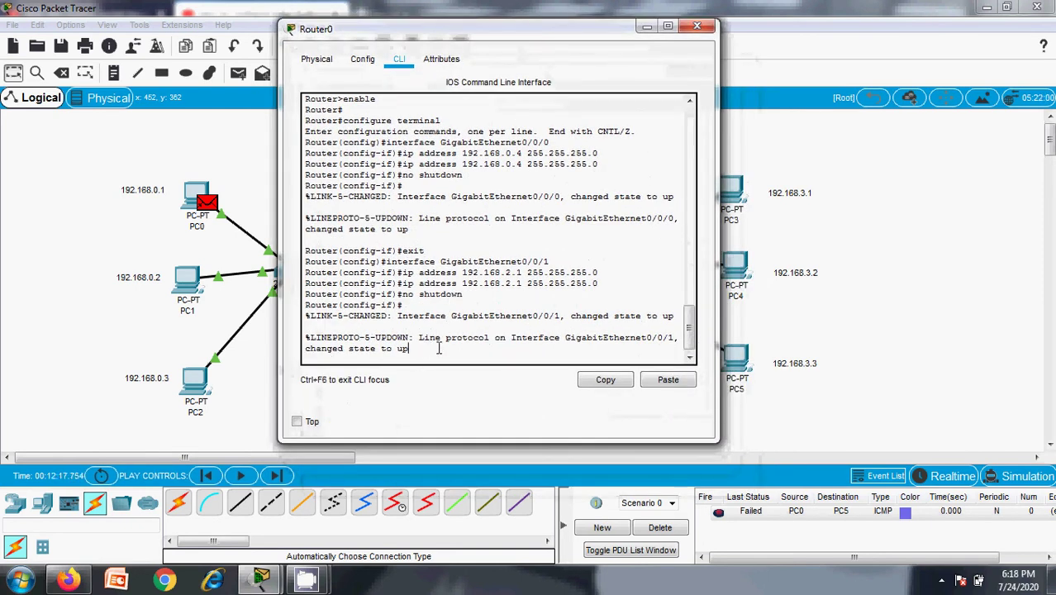
type("\\")
key("Return")
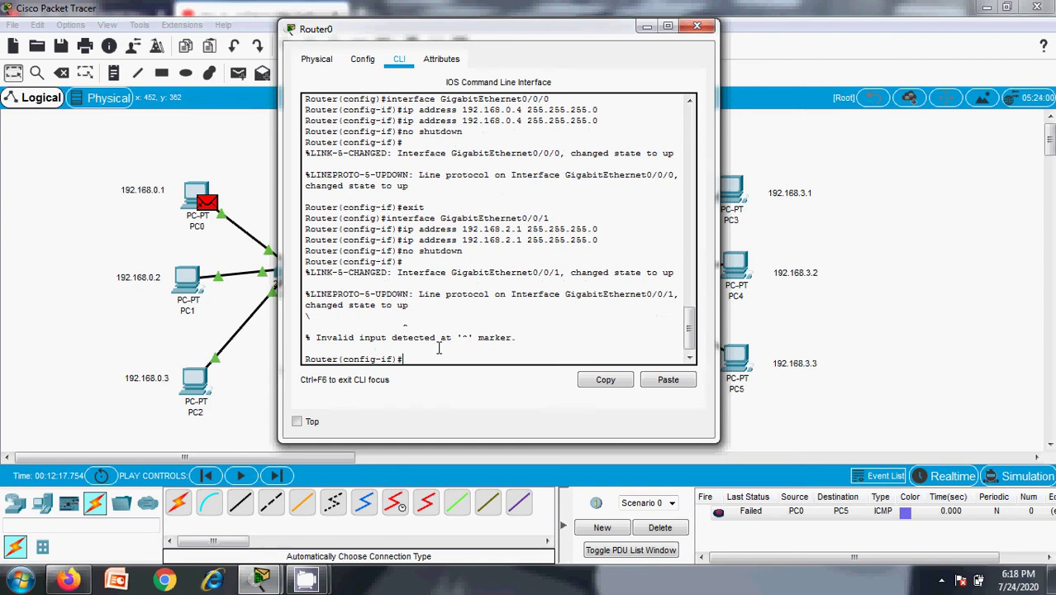
- Enter end, en and conf t to reach global configuration mode, then close Router0
type("end")
key("Return")
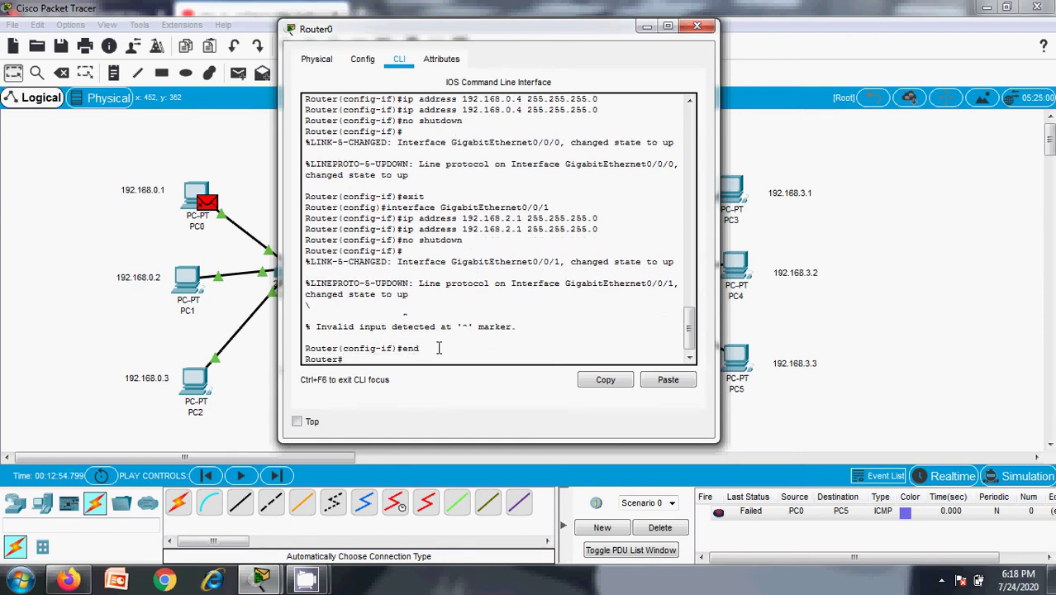
type("en")
key("Return")
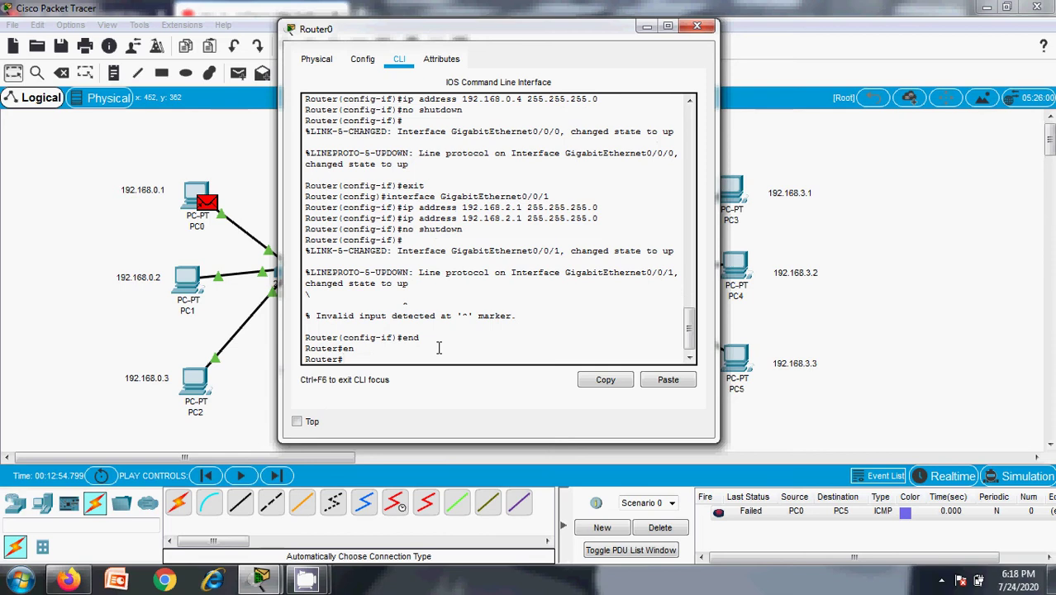
type("conf")
type(" t")
key("Return")
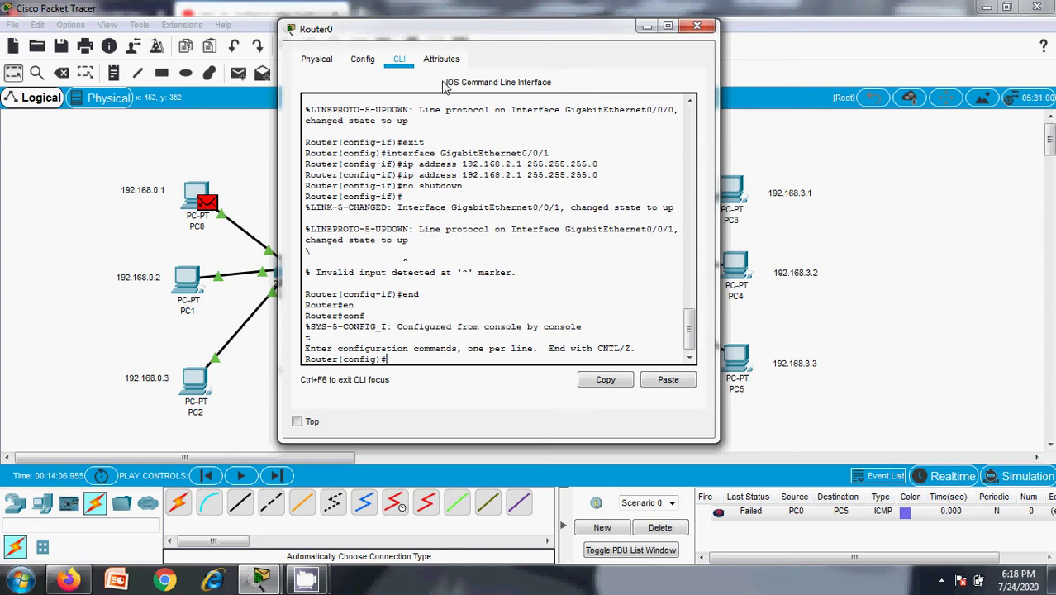
left_click_drag(444, 35, 691, 50)
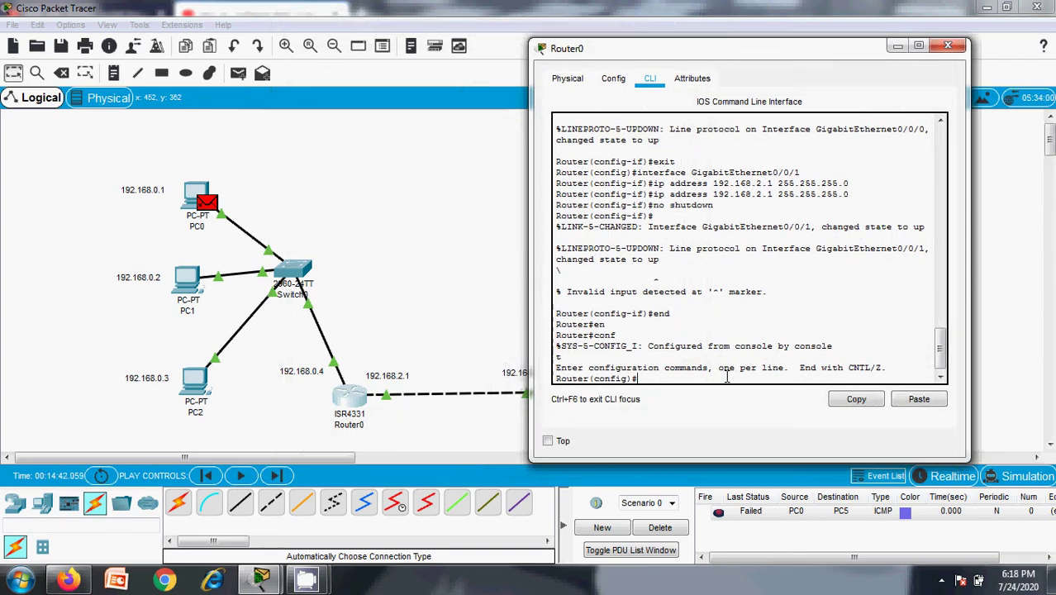
type("int")
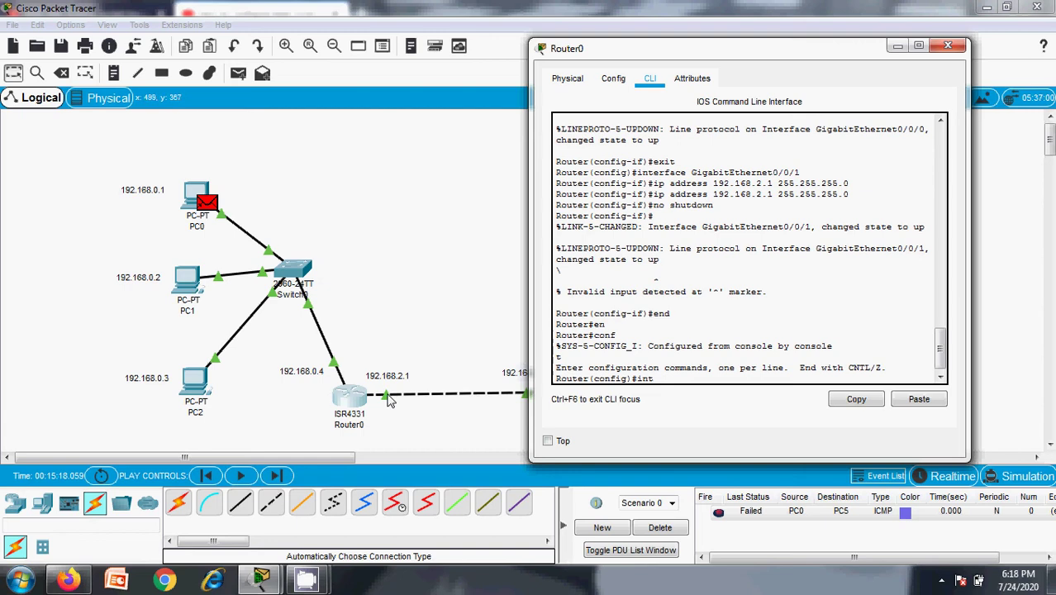
left_click(948, 46)
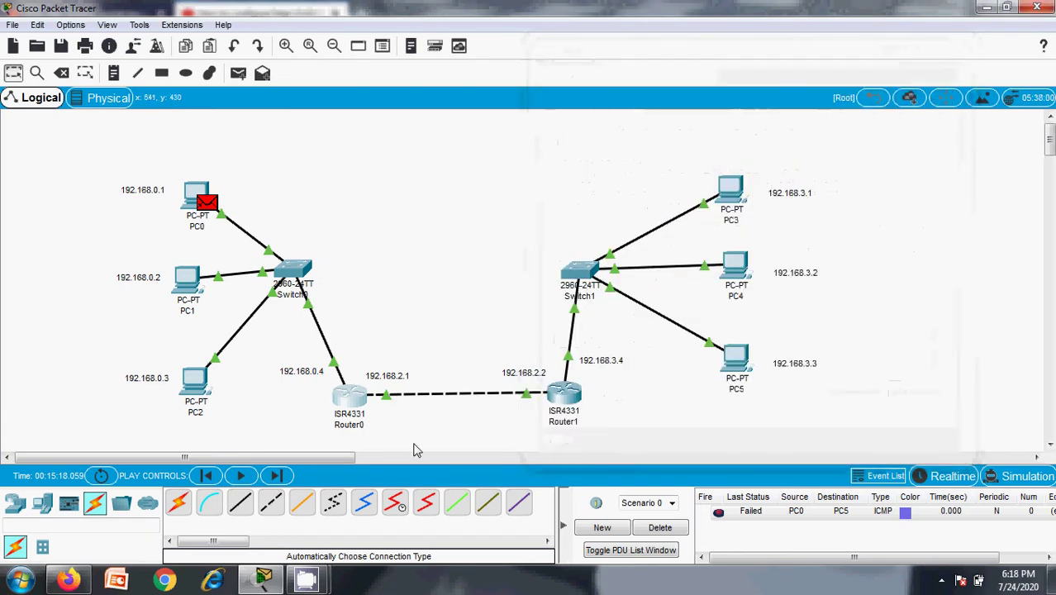
- Reopen Router0's CLI and enter configuration for interface g0/0/0
mouse_move(385, 397)
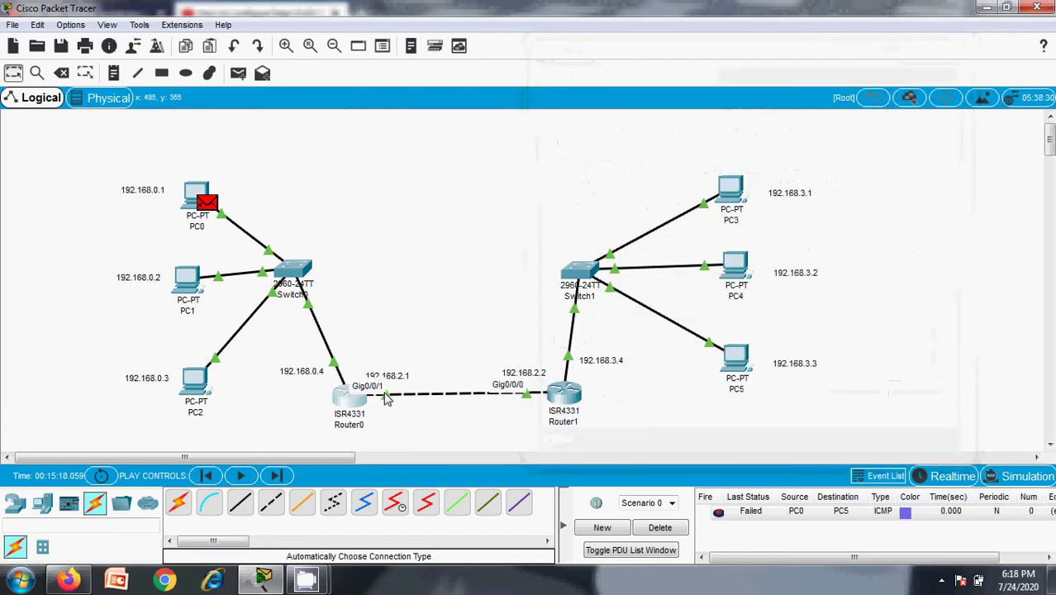
left_click(340, 401)
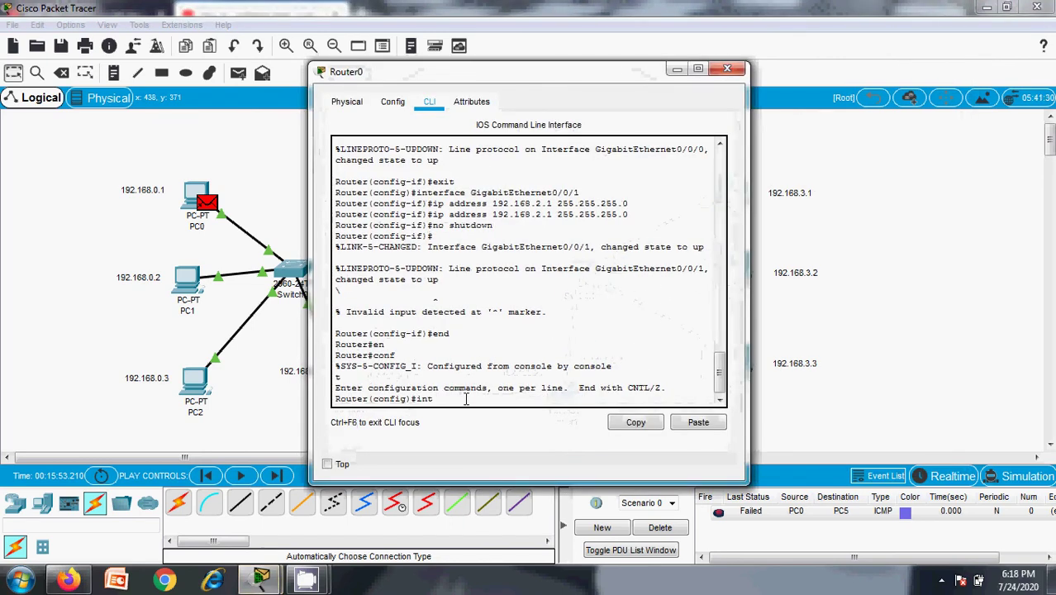
type("g0.")
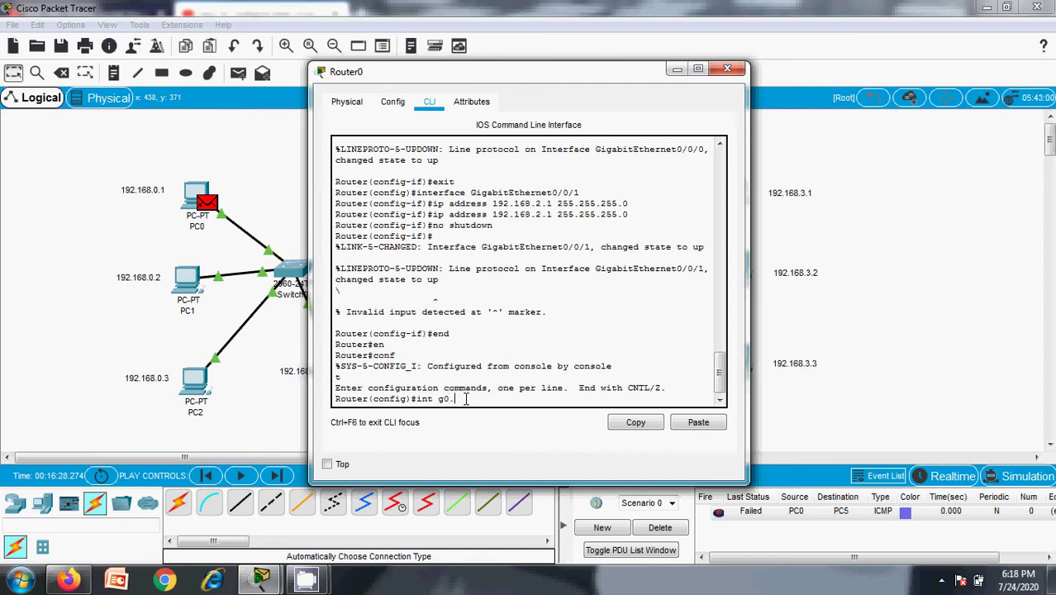
key("BackSpace")
type("/0/0")
key("Return")
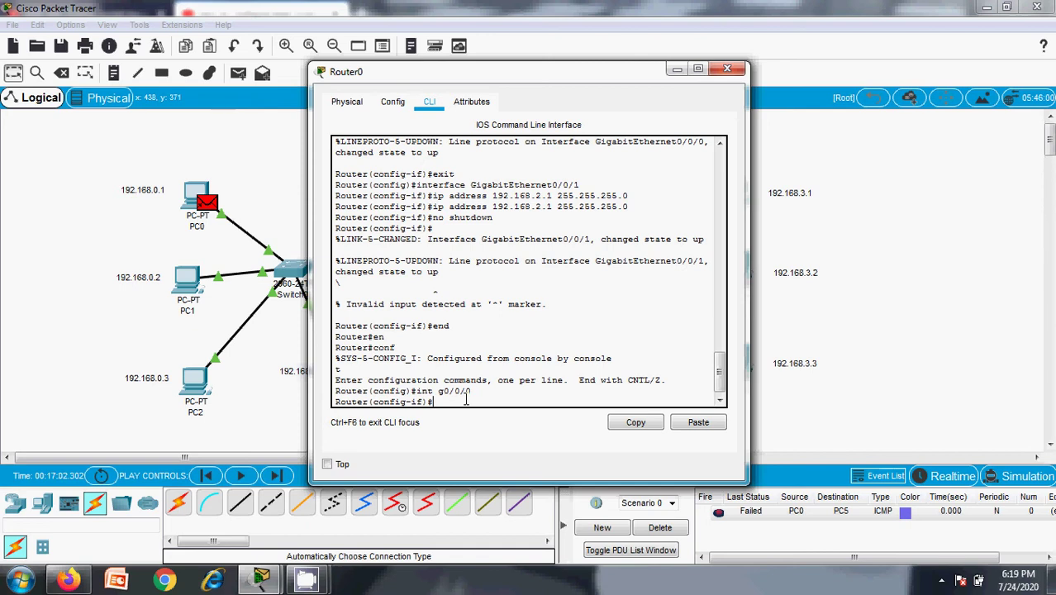
- Discard the partial 'ip route' and return Router0 to privileged mode with exit and end
type("ip route")
left_click_drag(458, 79, 708, 59)
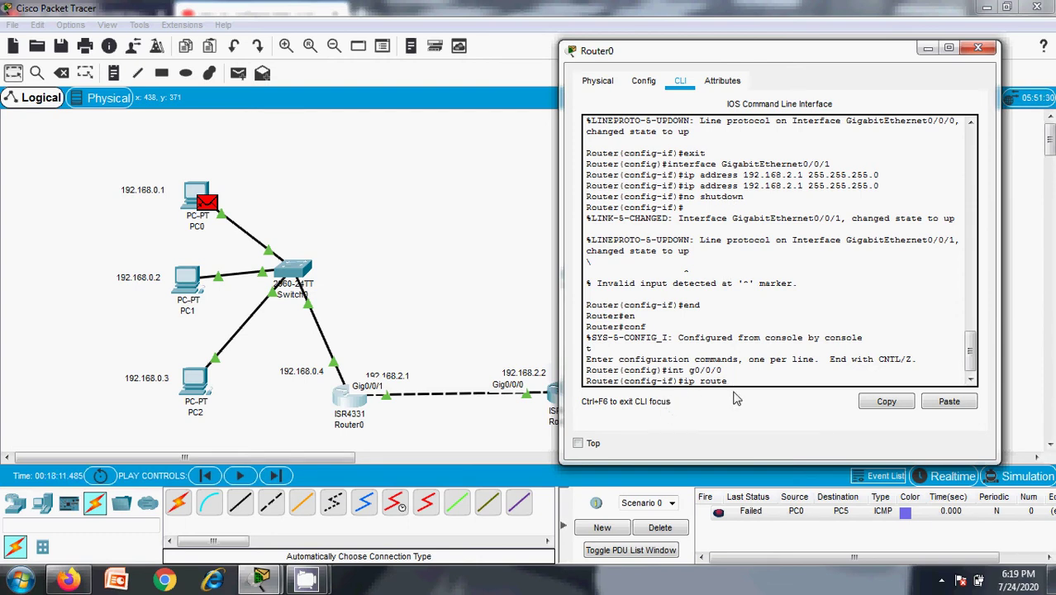
key("BackSpace")
key("BackSpace")
key("BackSpace")
key("BackSpace")
key("BackSpace")
key("BackSpace")
key("BackSpace")
key("BackSpace")
key("BackSpace")
type("exi")
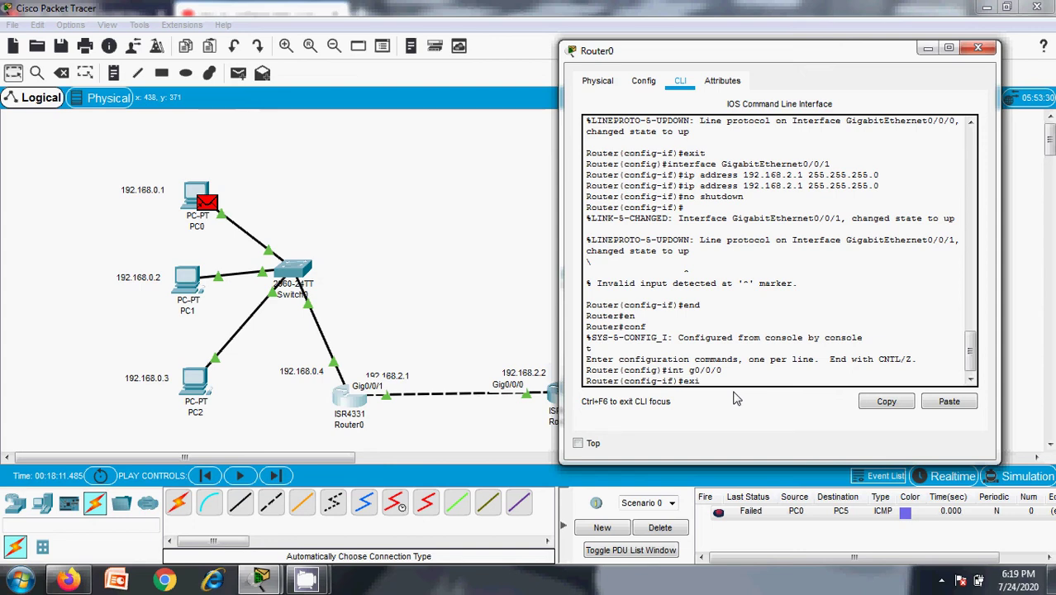
type("t")
key("Return")
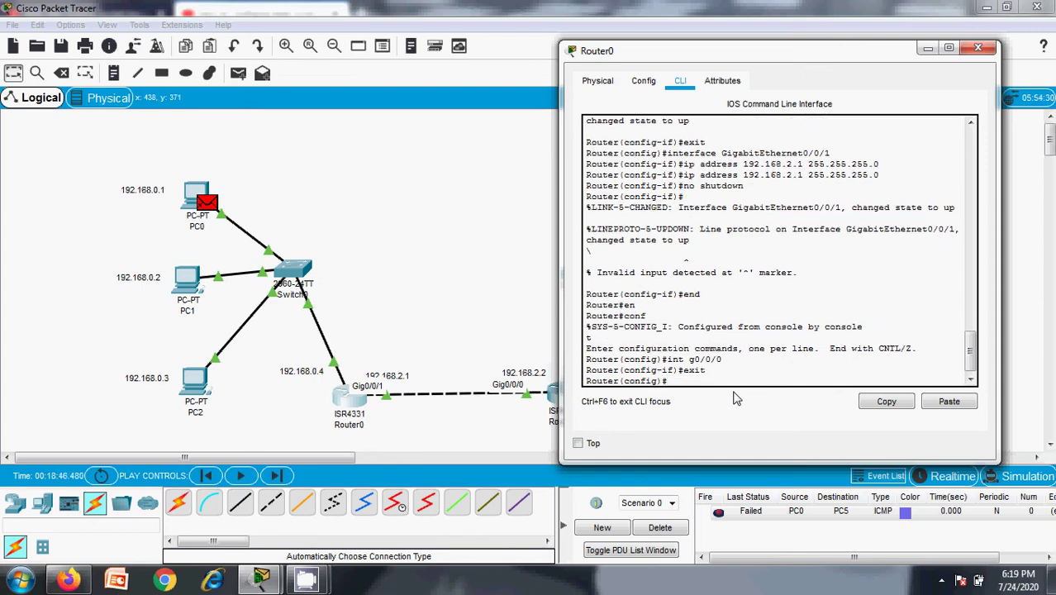
type("end")
key("Return")
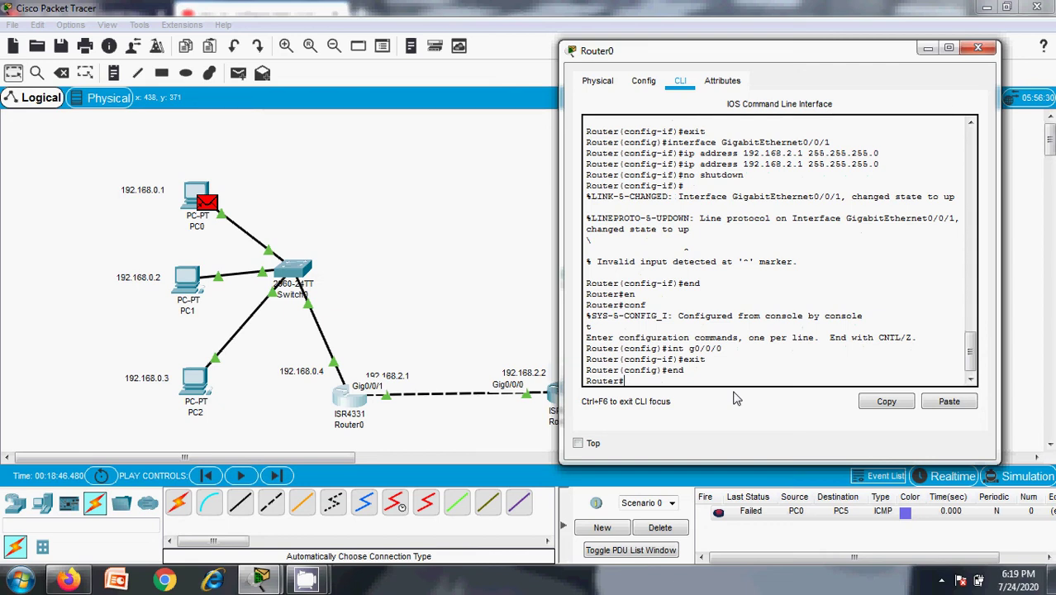
- Clear the stray text and begin 'ip route' at a fresh Router# prompt
type("ip")
key("BackSpace")
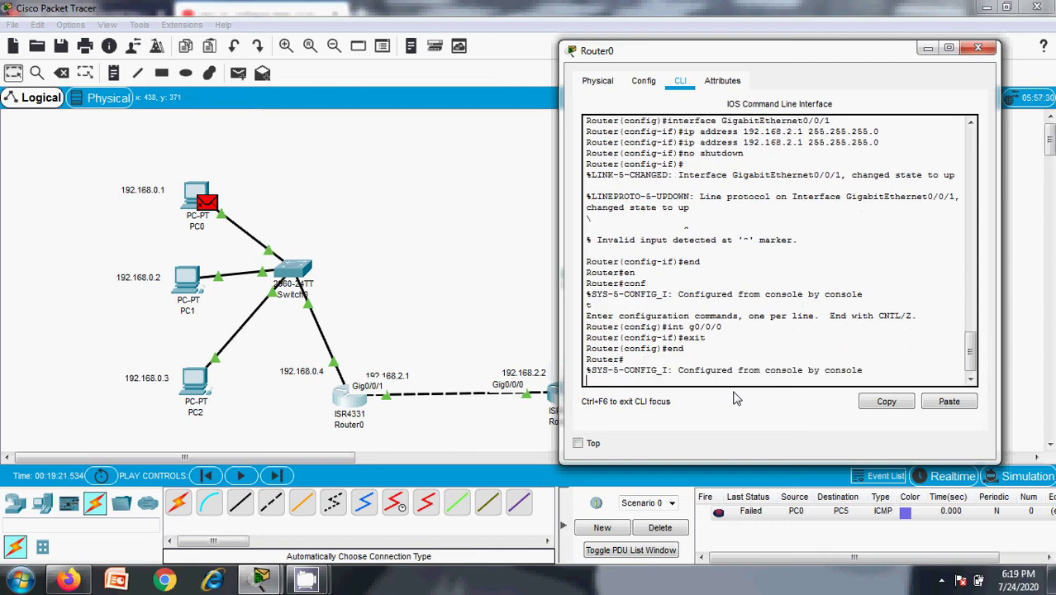
key("Return")
type("i")
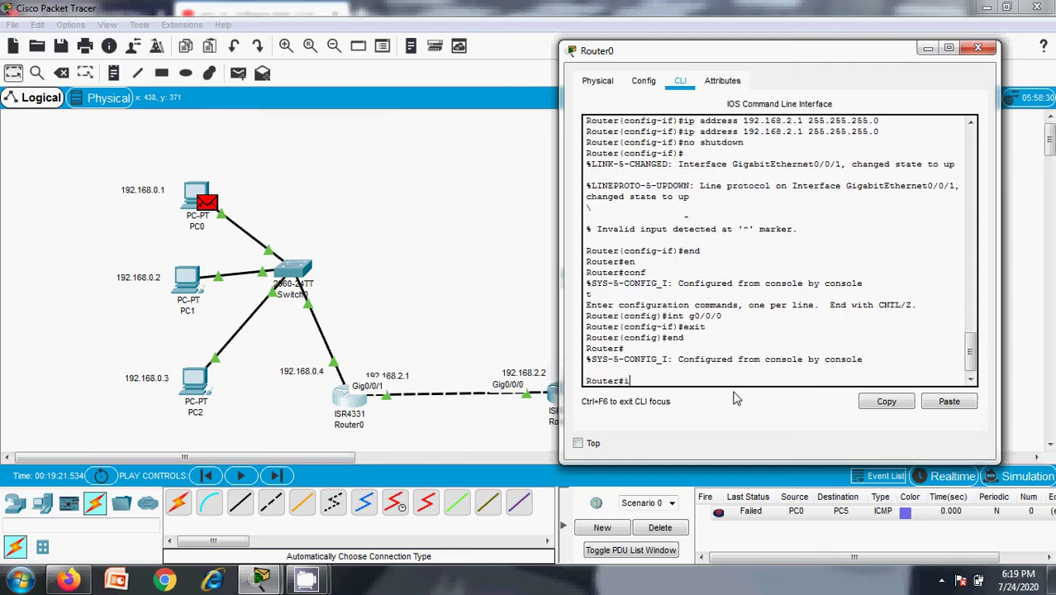
type("p route")
- Submit 'ip route 192.168.3.0 255.255.255.0 192.168.2.2' at Router#, which is rejected
left_click_drag(651, 51, 754, 61)
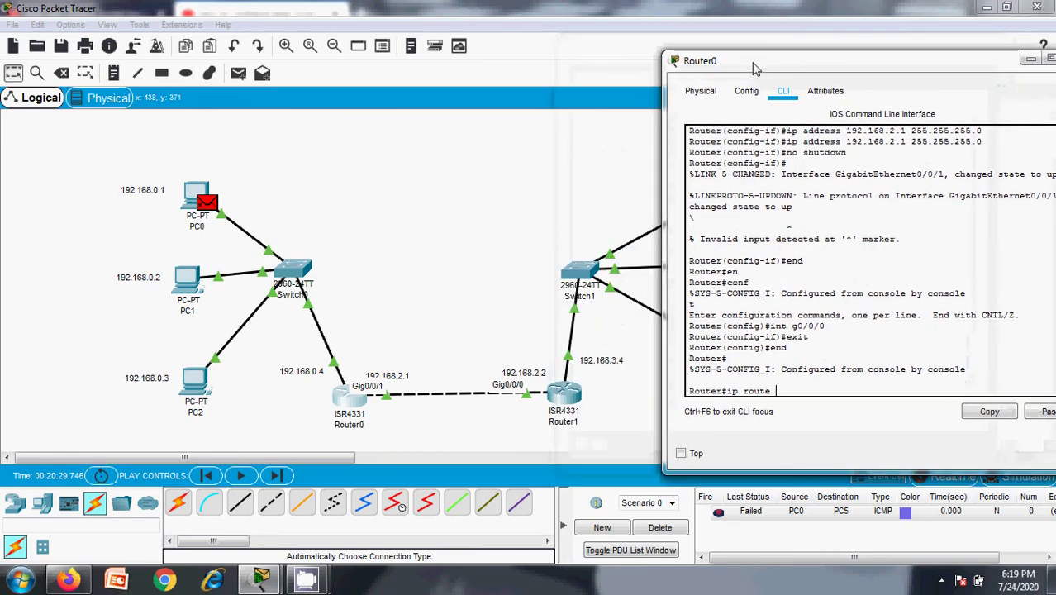
type("192.168.")
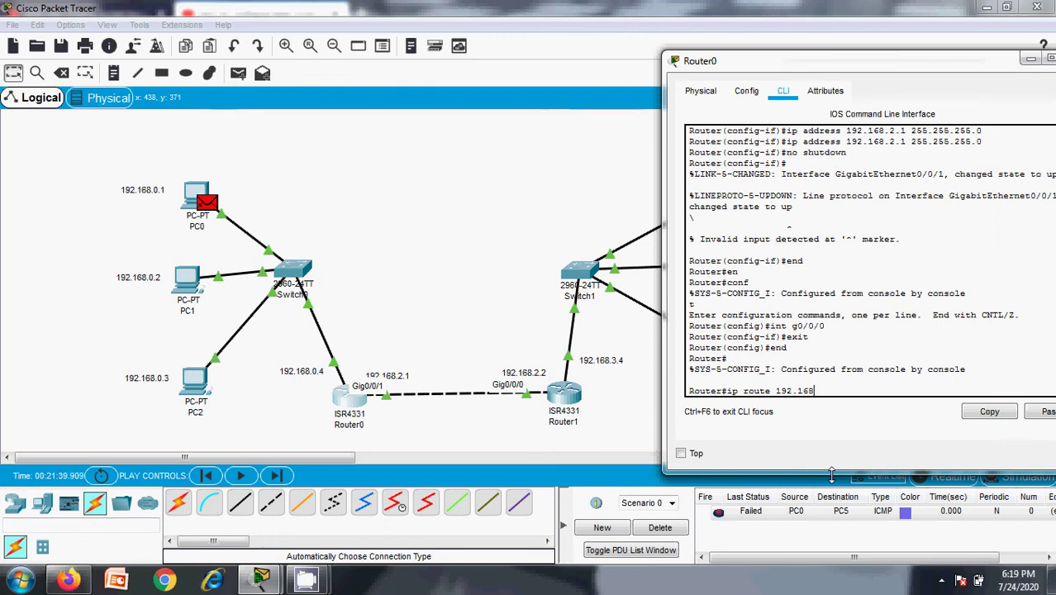
type("3.0 255.255.255.0")
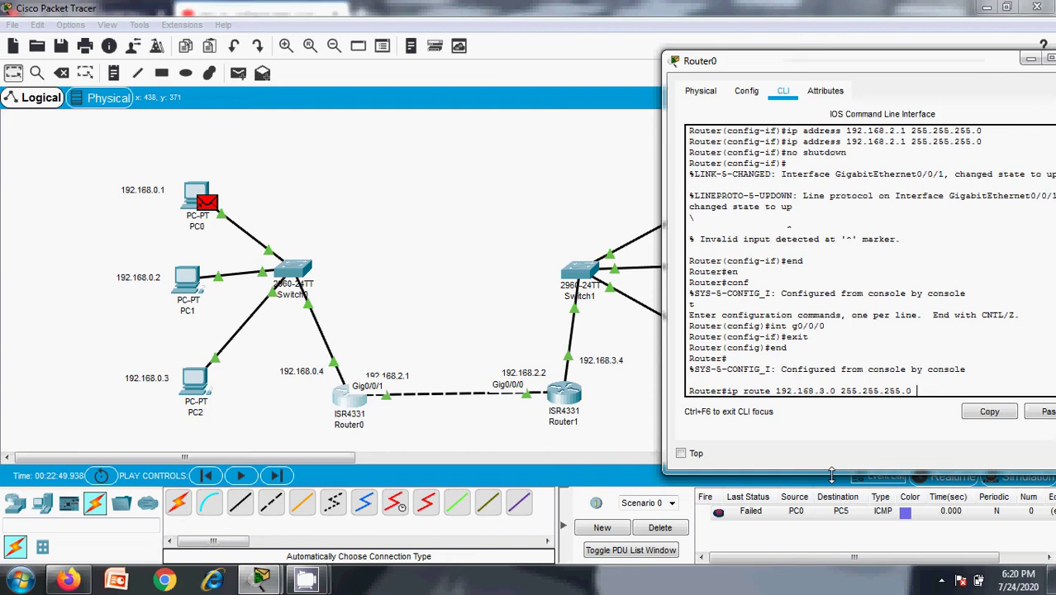
type("192.168.2.2")
key("Return")
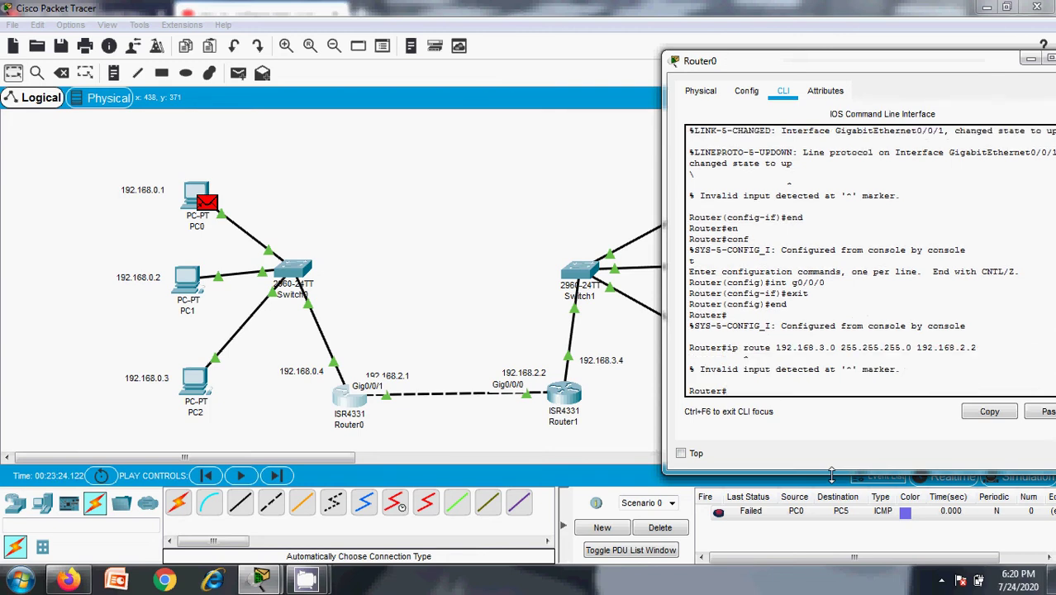
- Run 'en' and then 'conf' on Router0
type("en")
key("Return")
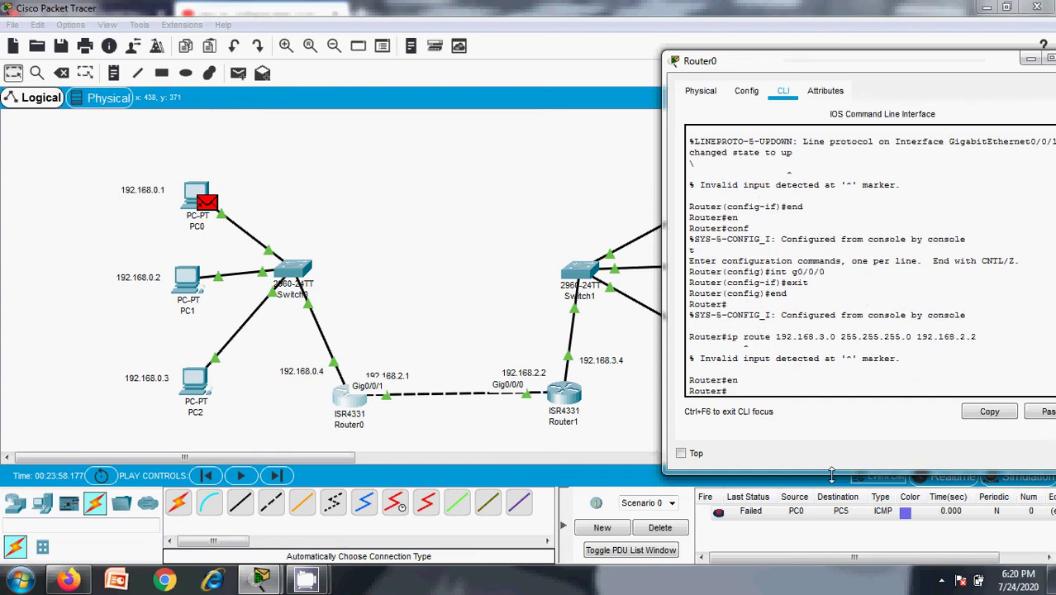
type("conf")
key("Return")
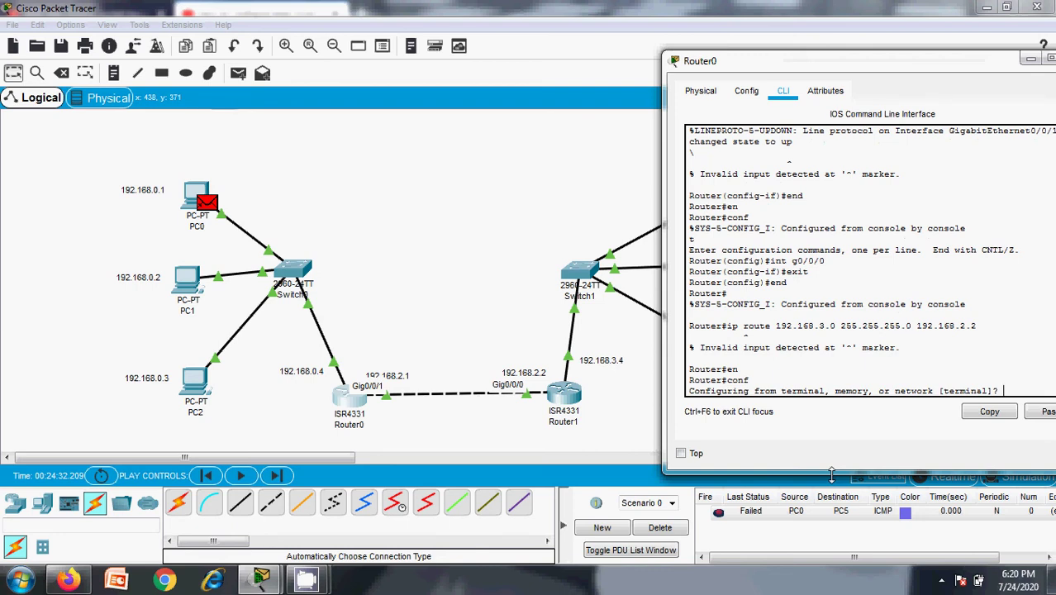
- Answer the configure prompt with 'yes', then enter global configuration with 'conf t'
type("y")
type("e")
type("s")
key("Return")
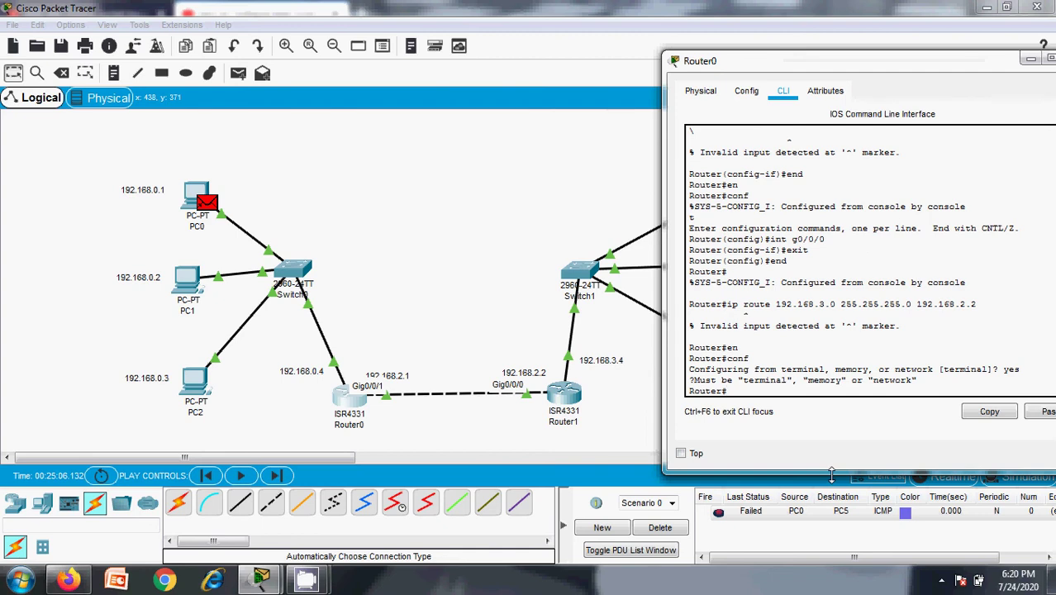
type("conf")
type(" t")
key("Return")
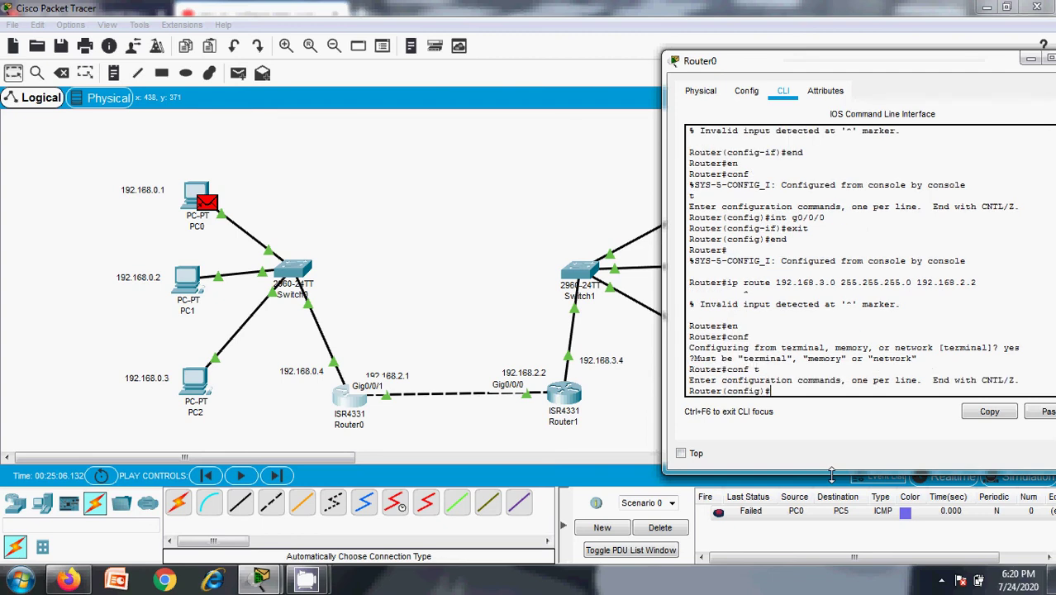
- Add Router0's static route 'ip route 192.168.3.0 255.255.255.0 192.168.2.2'
type("int g0/0/0")
key("Up")
key("Up")
key("Up")
key("Down")
key("Down")
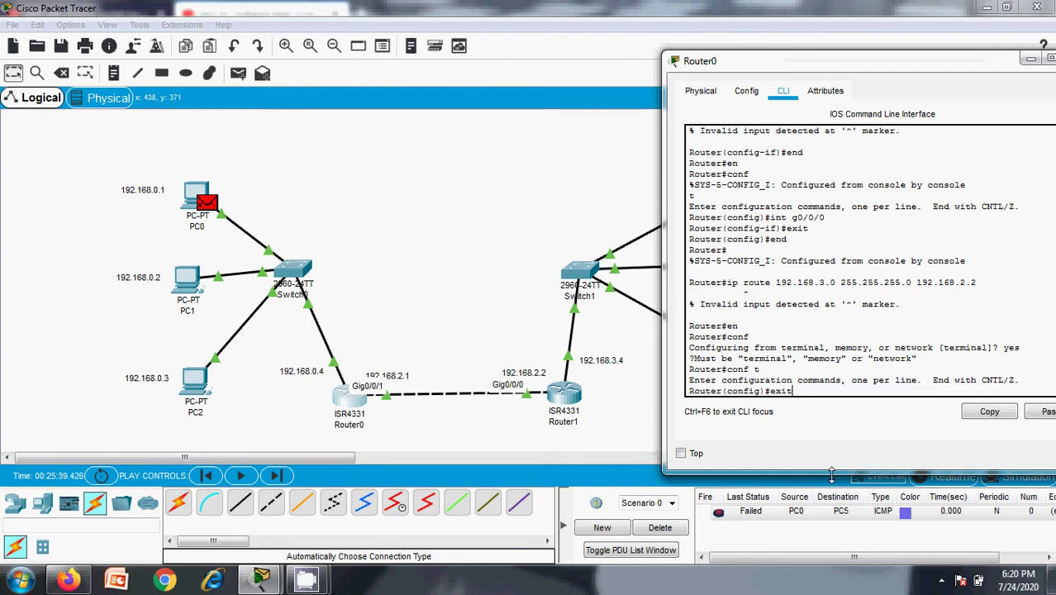
key("Up")
key("Up")
key("Up")
key("Down")
key("Down")
key("Down")
key("Down")
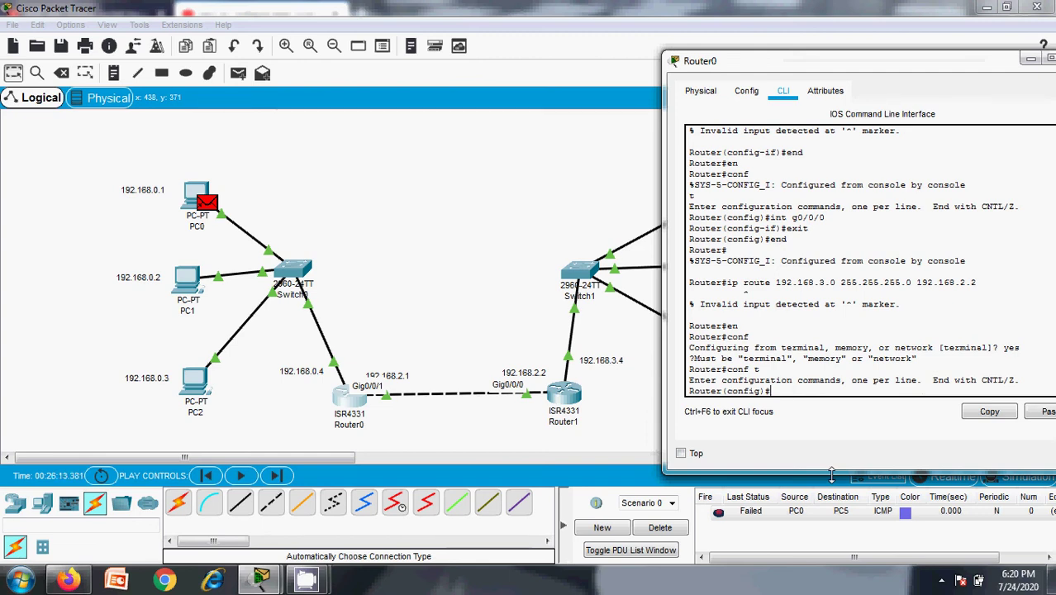
type("ip route 192.168.")
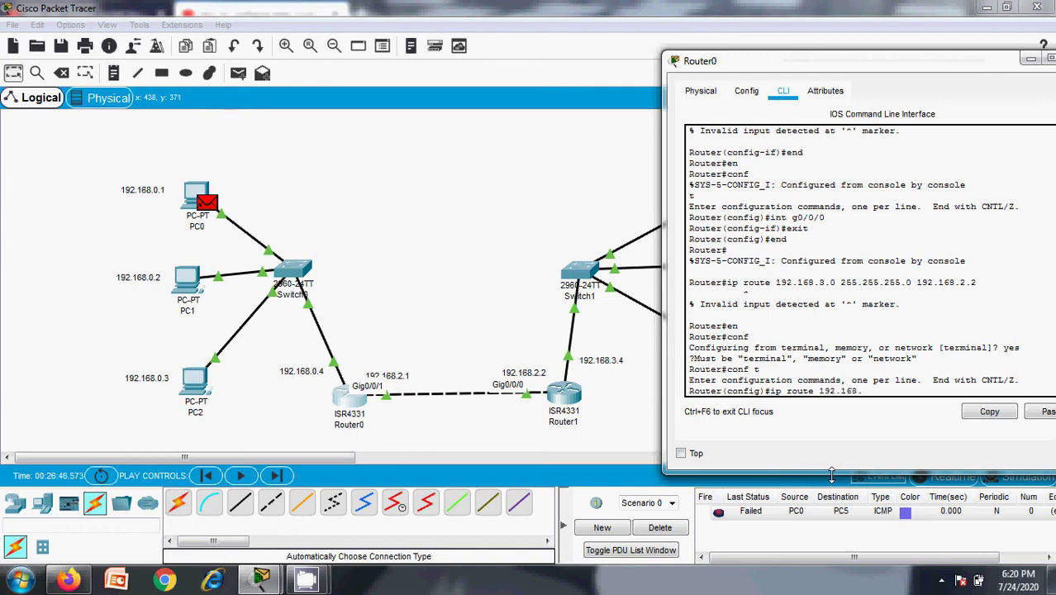
type("3.0 255.255.255.0 192.168")
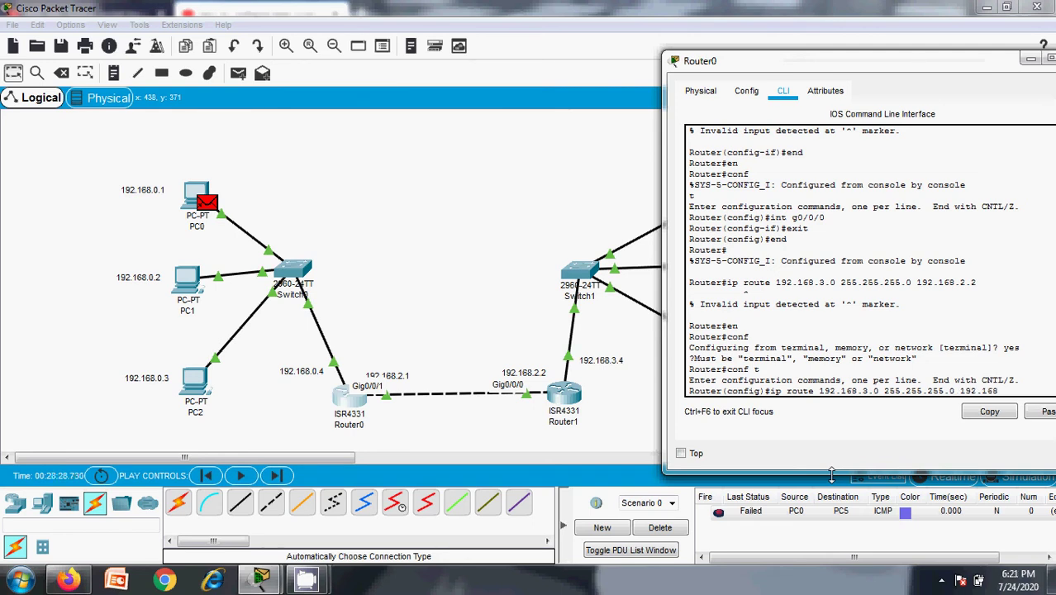
type(".2.2")
key("Return")
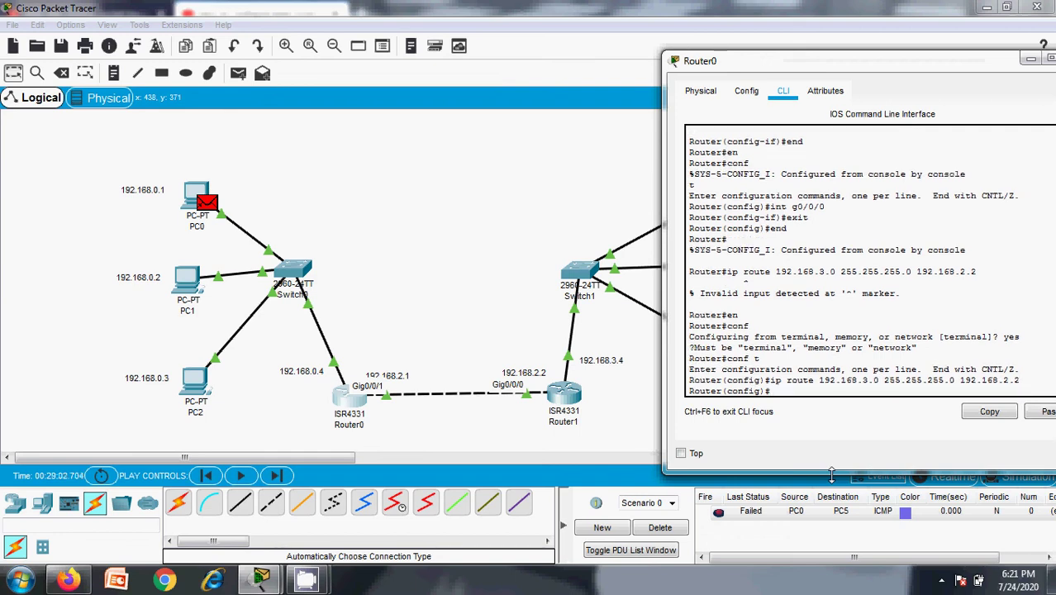
- Leave Router0's configuration mode with 'exit' and reposition its console
type("exit")
key("Return")
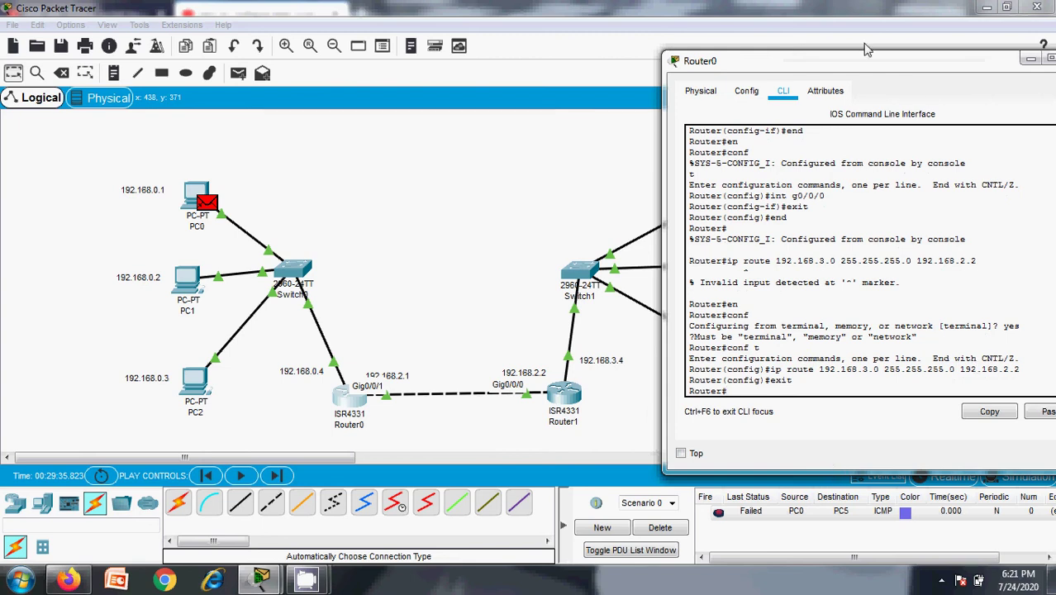
left_click_drag(909, 73, 845, 75)
- Close Router0's window, open Router1's CLI and enter privileged mode with 'en'
left_click(1017, 58)
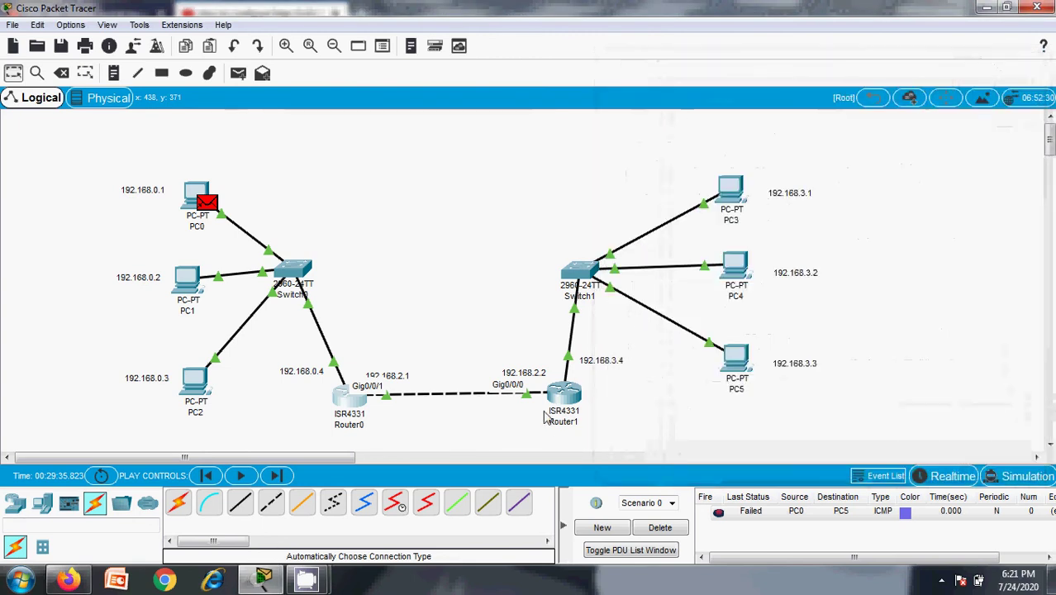
left_click(572, 395)
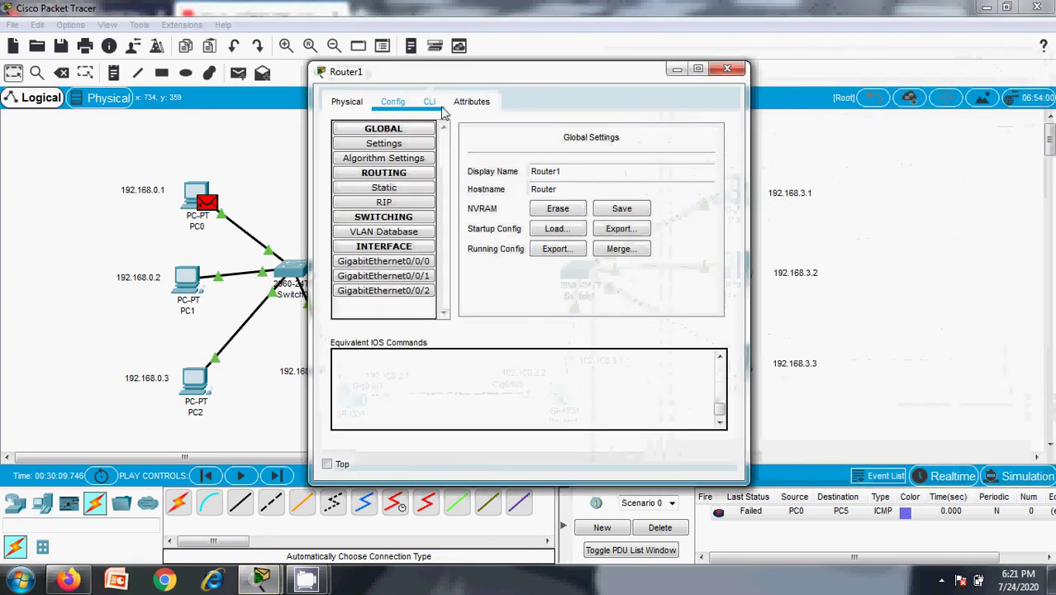
left_click(429, 103)
left_click(384, 316)
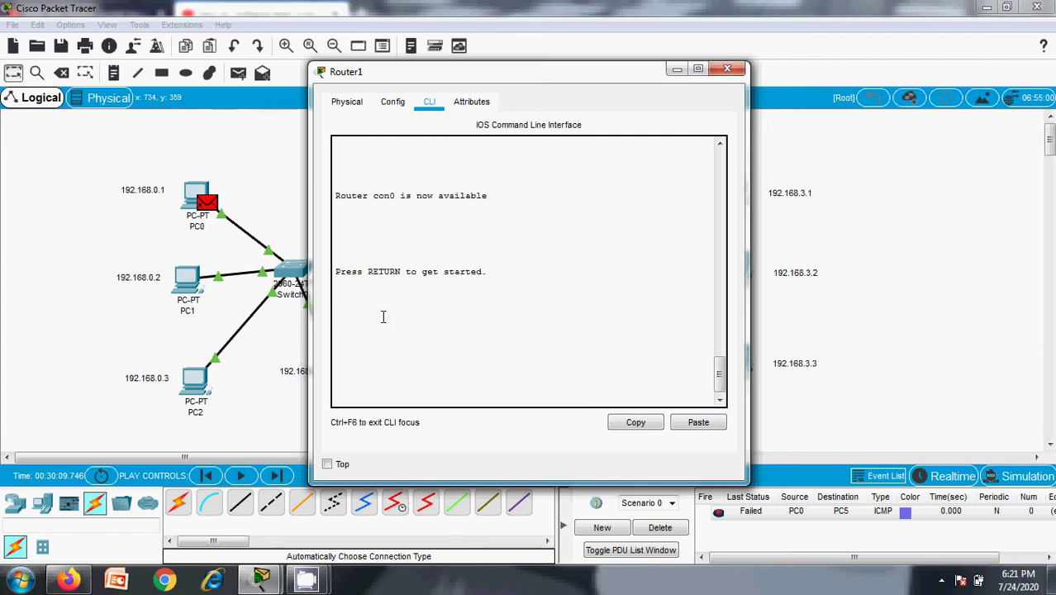
key("Return")
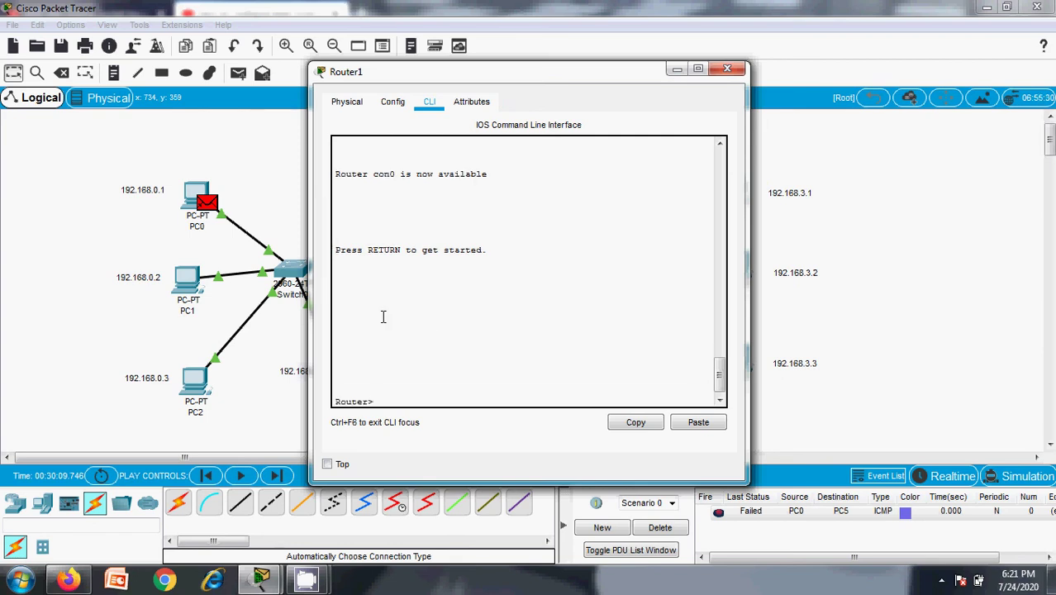
type("en")
key("Return")
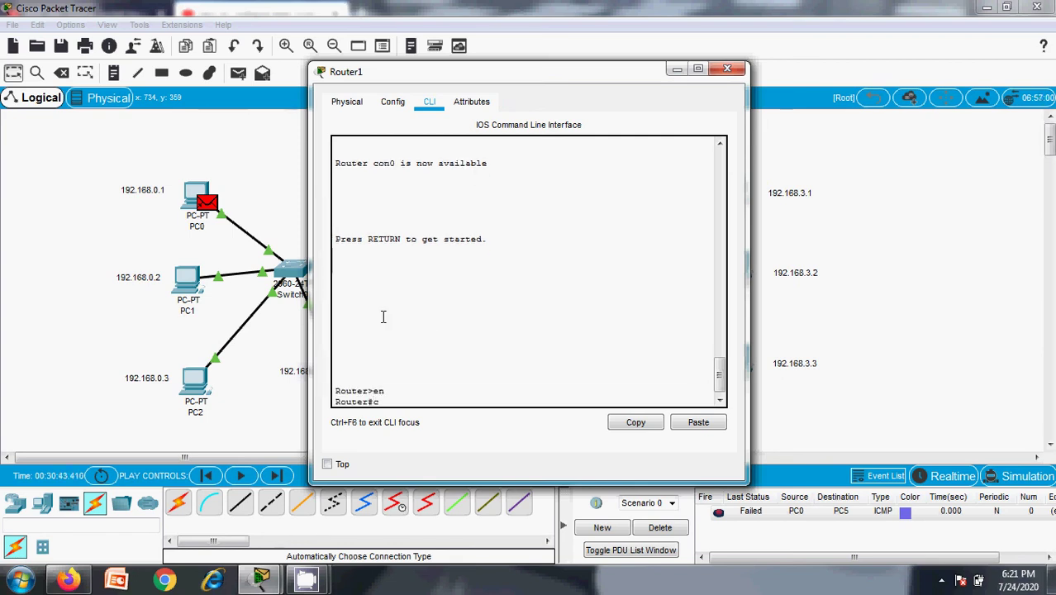
- Put Router1 into global configuration mode, answering 'yes' and then using 'conf t'
type("onfig")
key("Return")
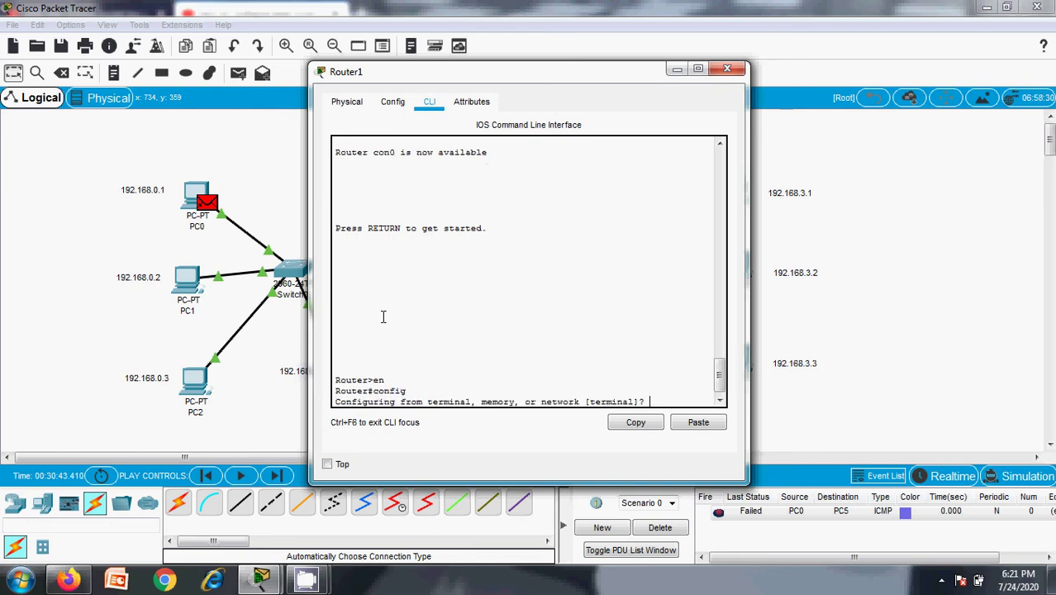
type("yes")
key("Return")
type("c")
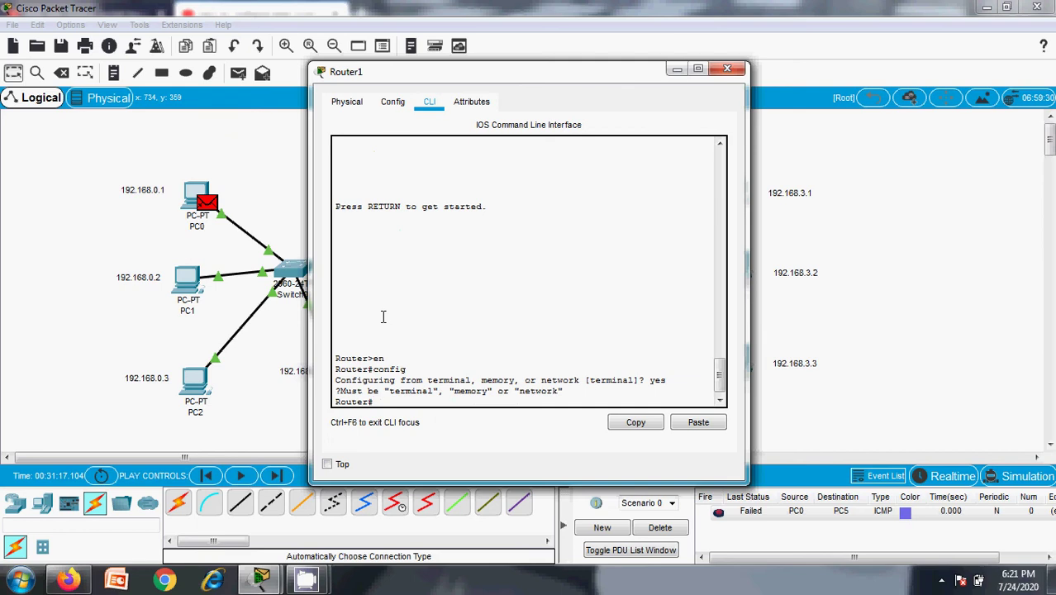
type("onf t")
key("Return")
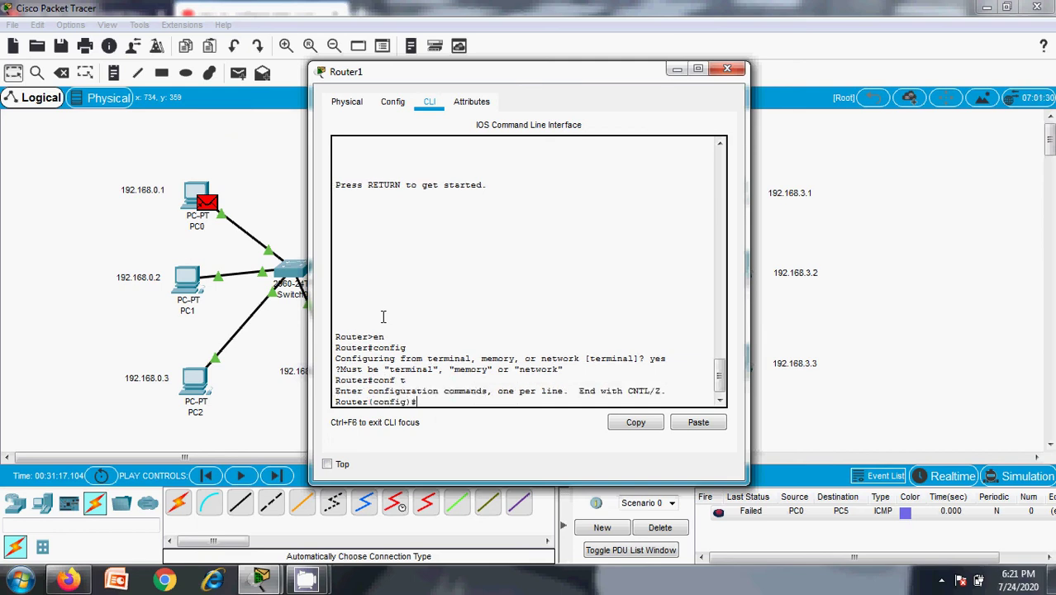
- Begin Router1's static route with 'ip route 192.168.0.0'
type("ip route")
left_click_drag(528, 80, 916, 80)
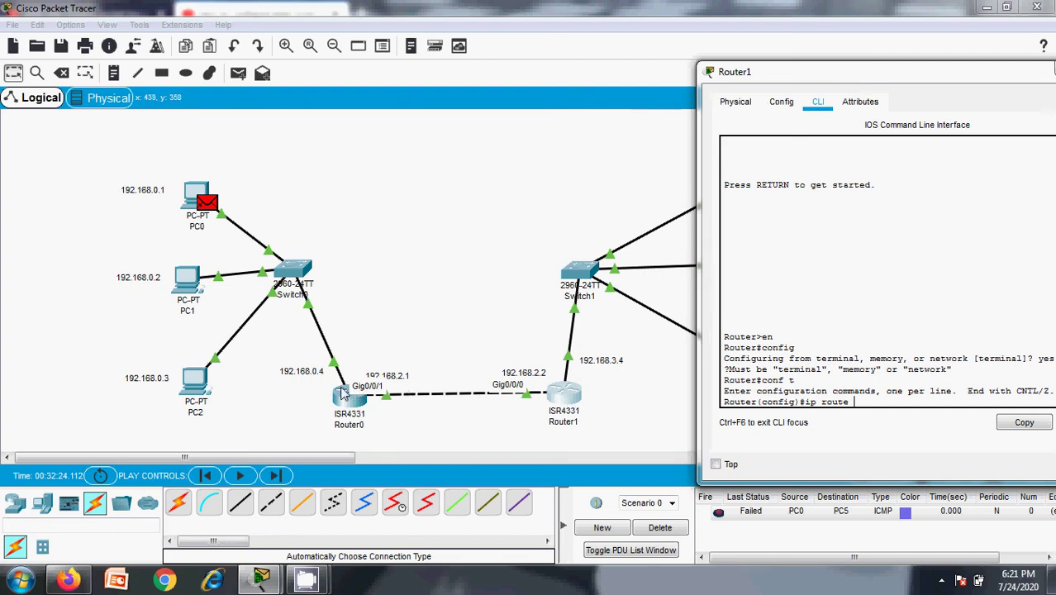
type("192.168.")
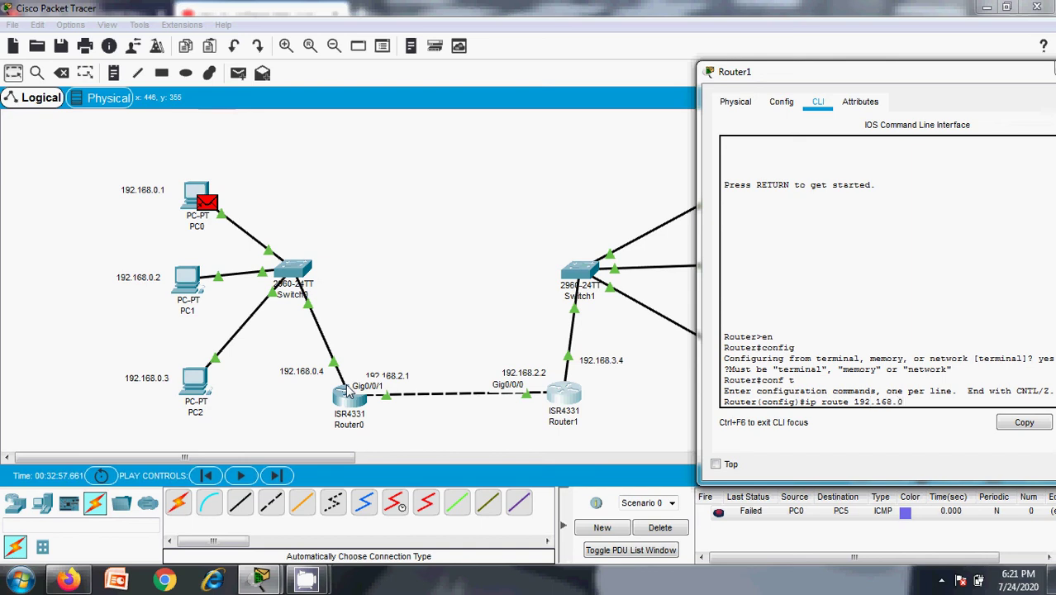
type("0.0 255.255.255.0 192.168.2.1")
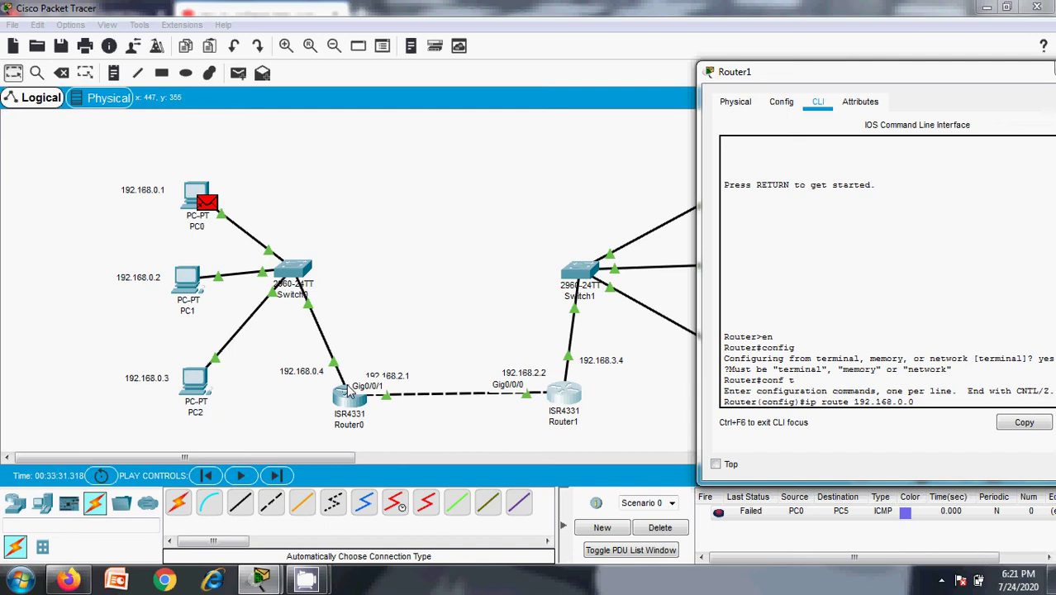
- Finish Router1's 'ip route 192.168.0.0 255.255.255.0 192.168.2.1' command and exit configuration mode
type("255.255.255.0 192.")
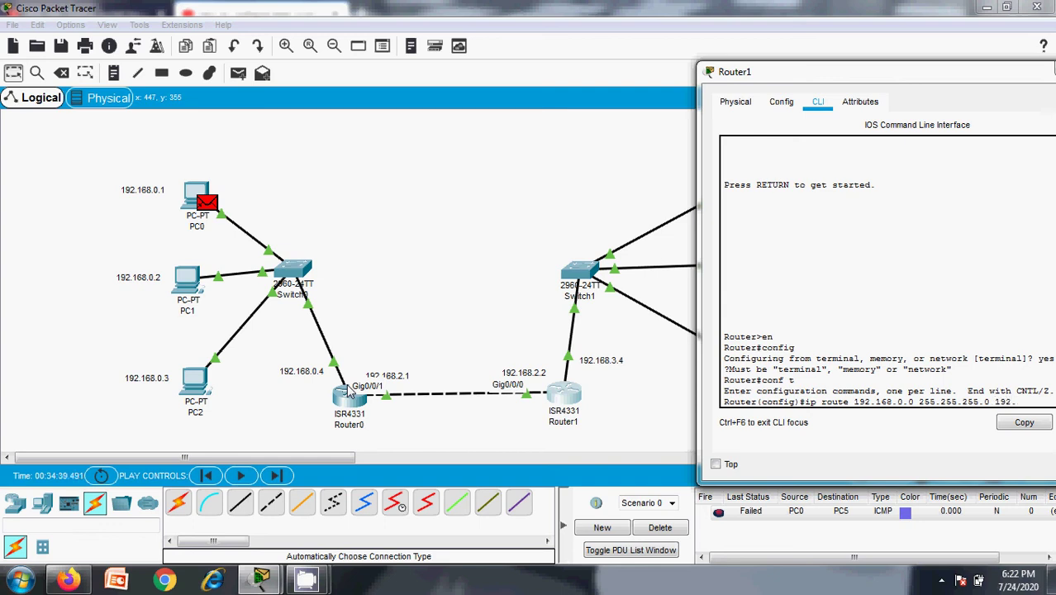
type("168.2.1")
key("Return")
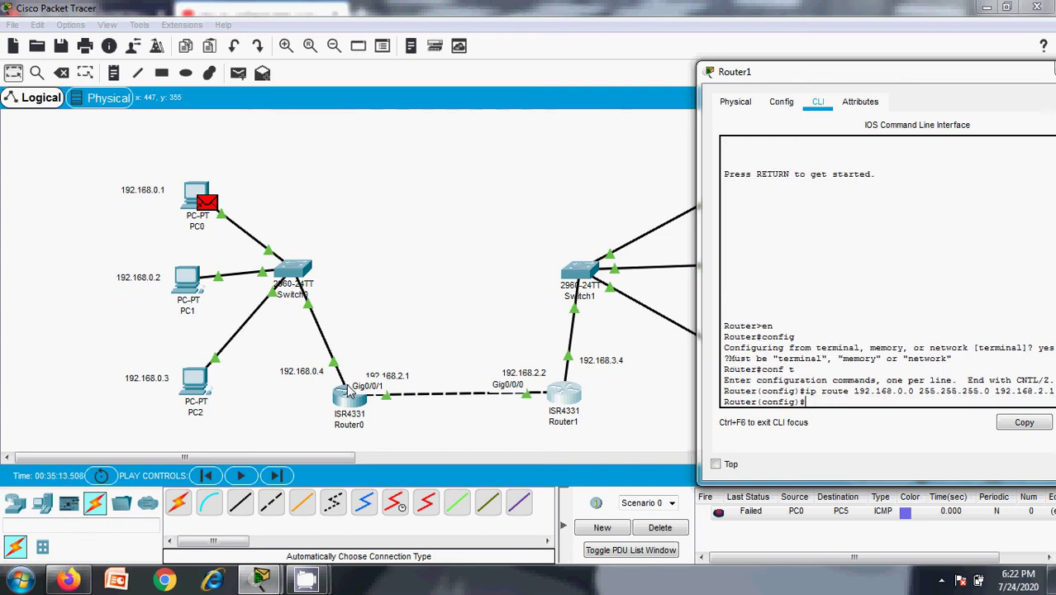
type("exit")
key("Return")
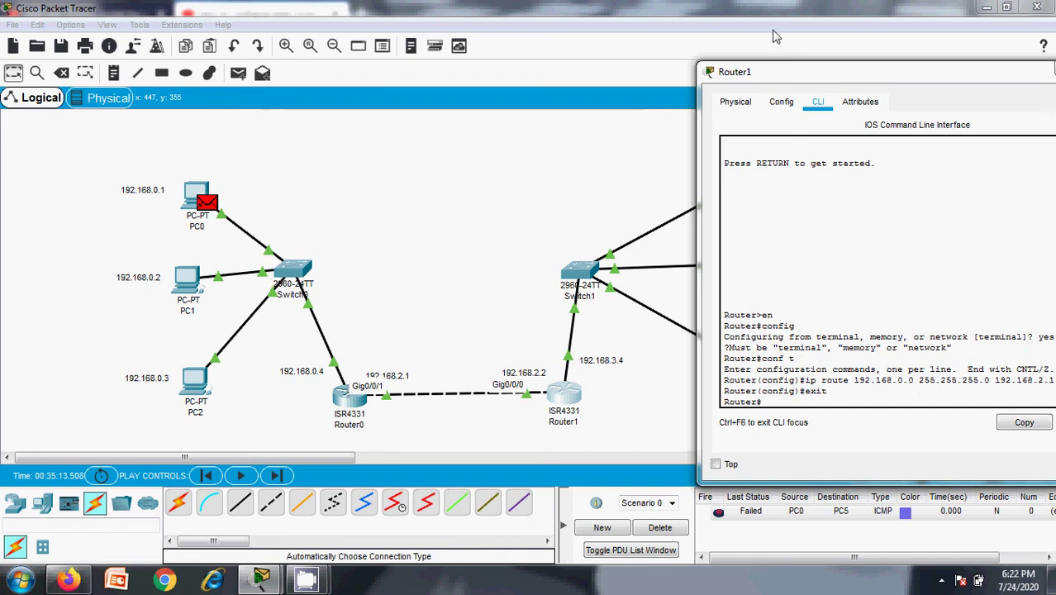
left_click_drag(859, 71, 756, 59)
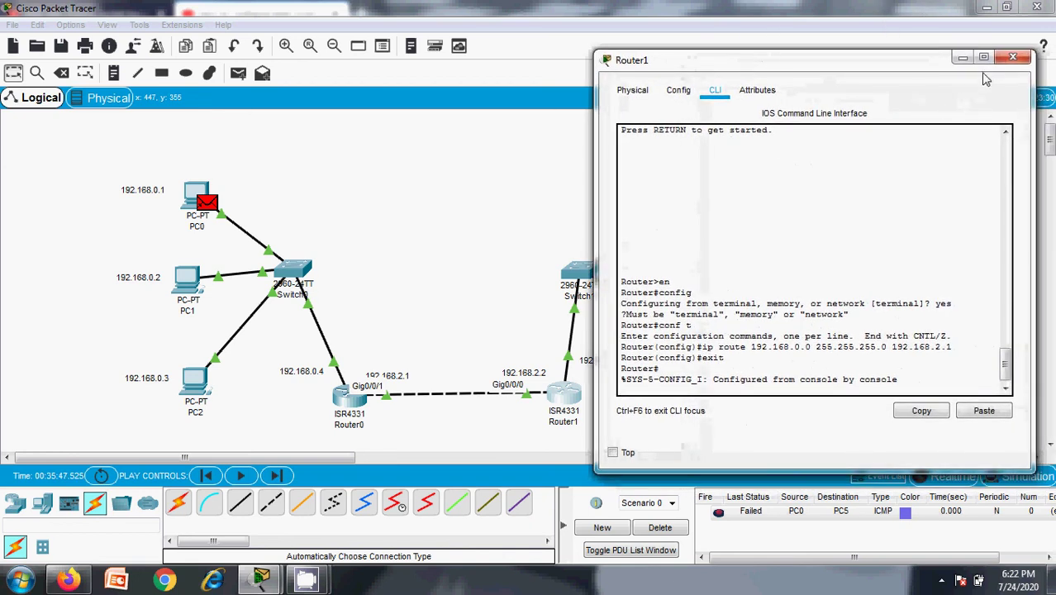
- Close Router1's window, delete the earlier failed ping, and add a simple PDU from PC0 to PC5
left_click(1012, 58)
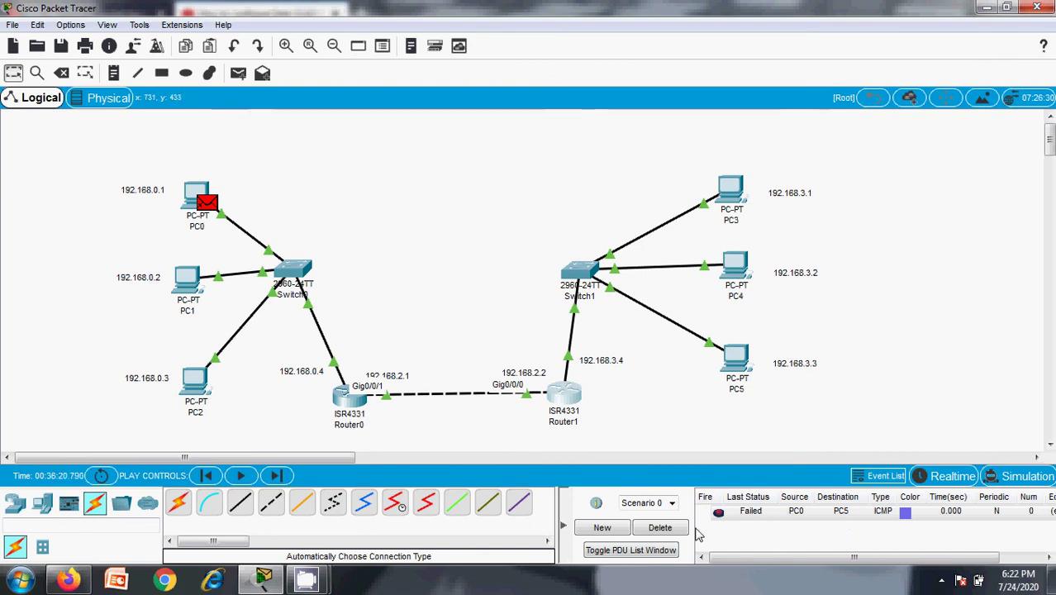
left_click(660, 527)
left_click(238, 73)
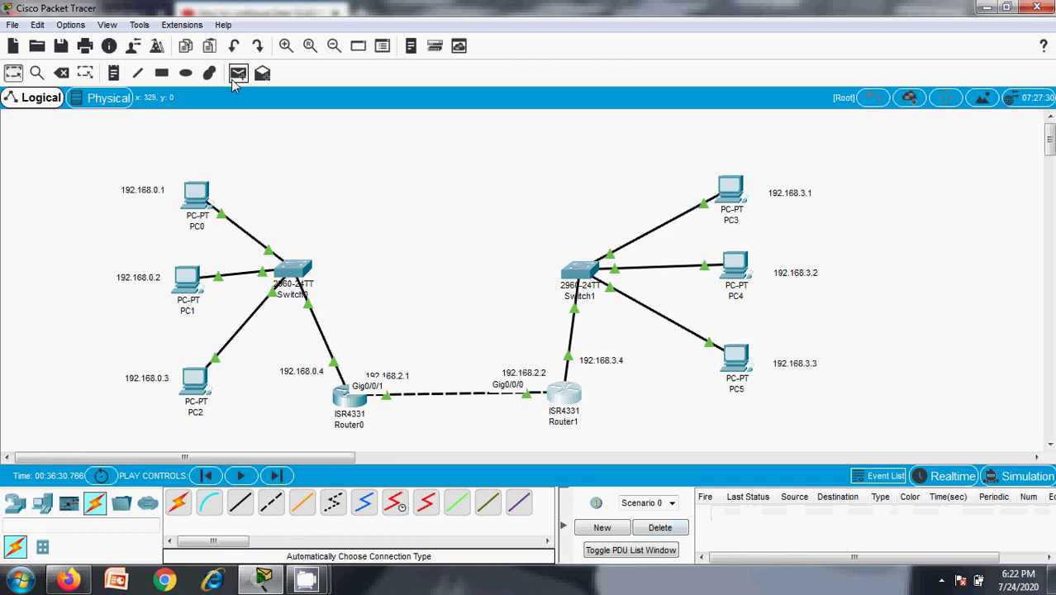
left_click(206, 197)
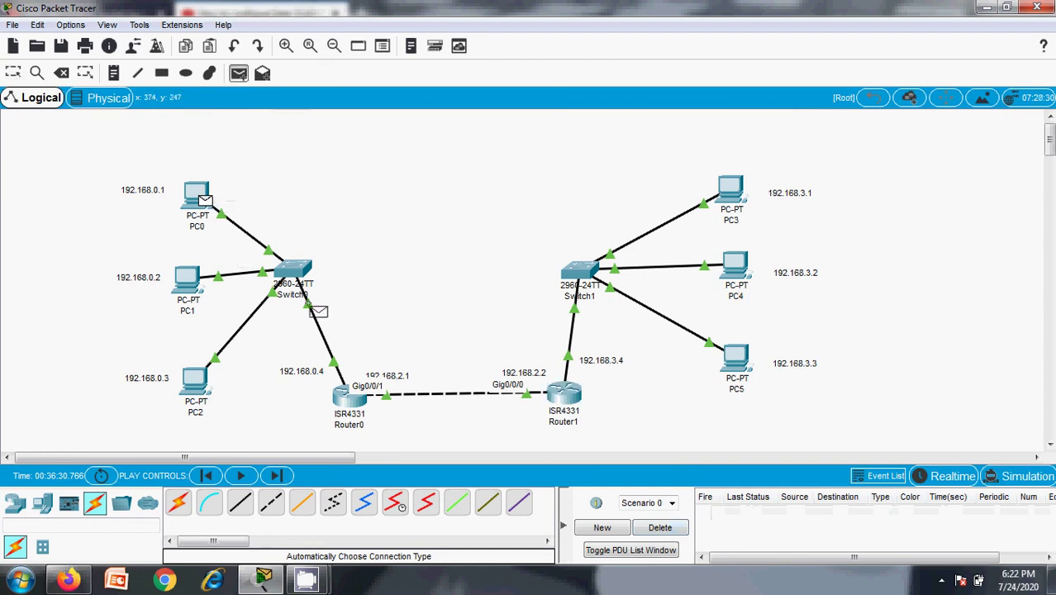
left_click(733, 357)
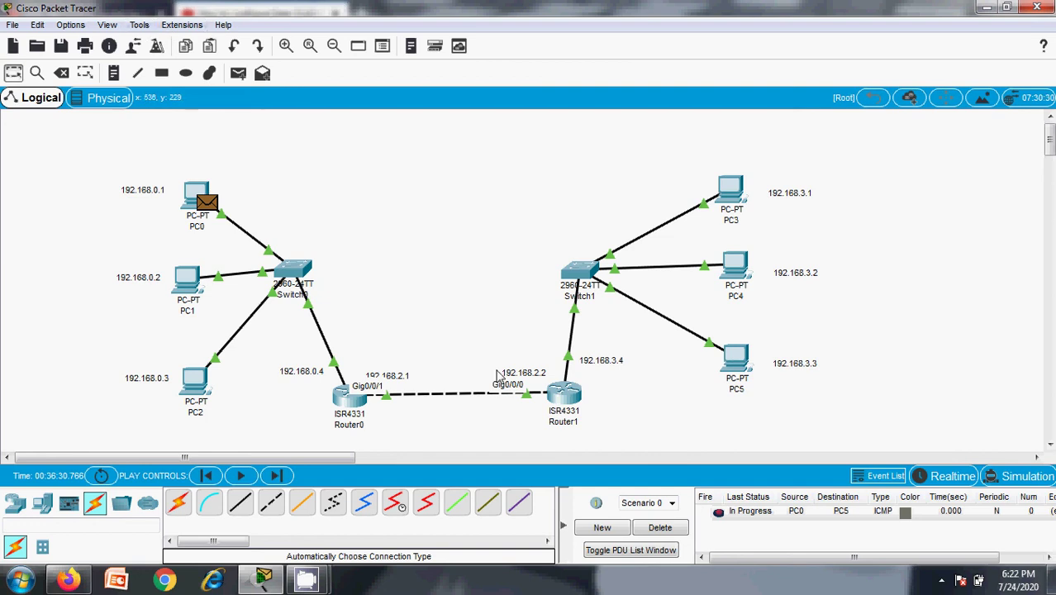
- Trace the PC0-to-PC5 ping in Simulation mode until it fails at Router0, then delete it
left_click(1040, 516)
left_click(1025, 476)
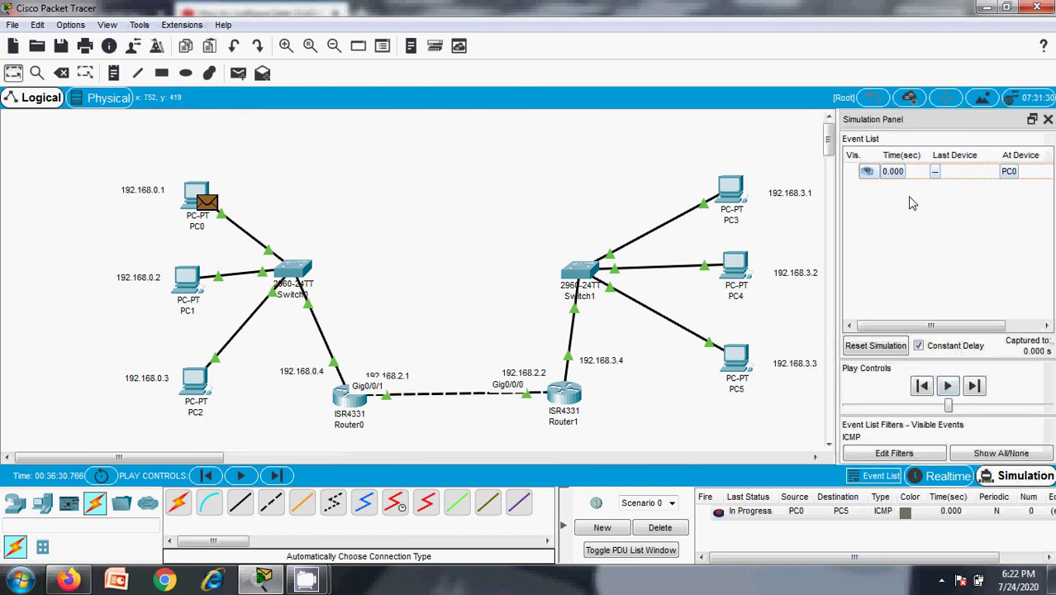
left_click(947, 386)
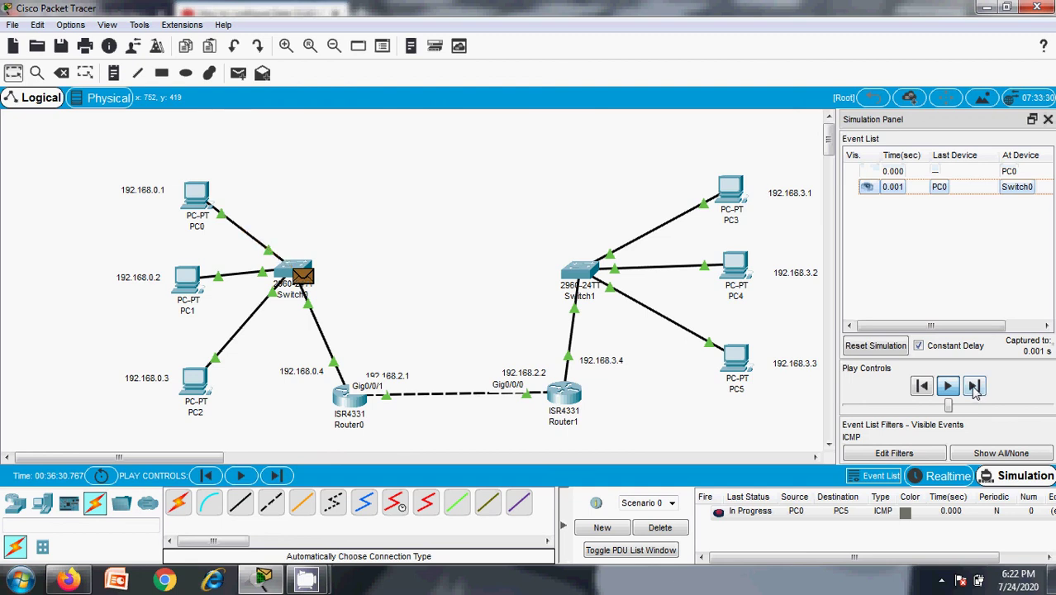
left_click(975, 387)
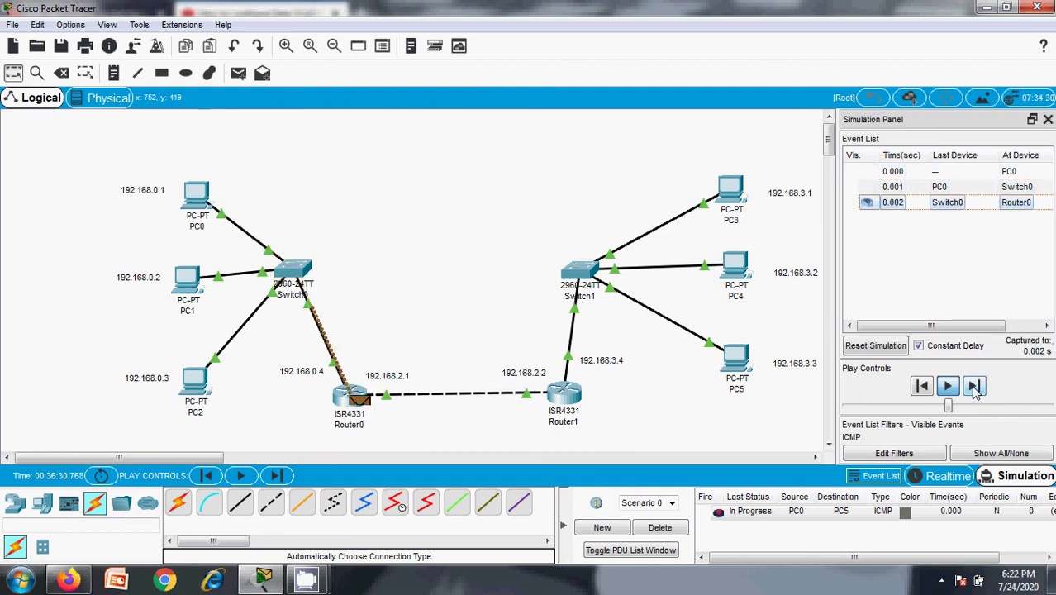
left_click(975, 387)
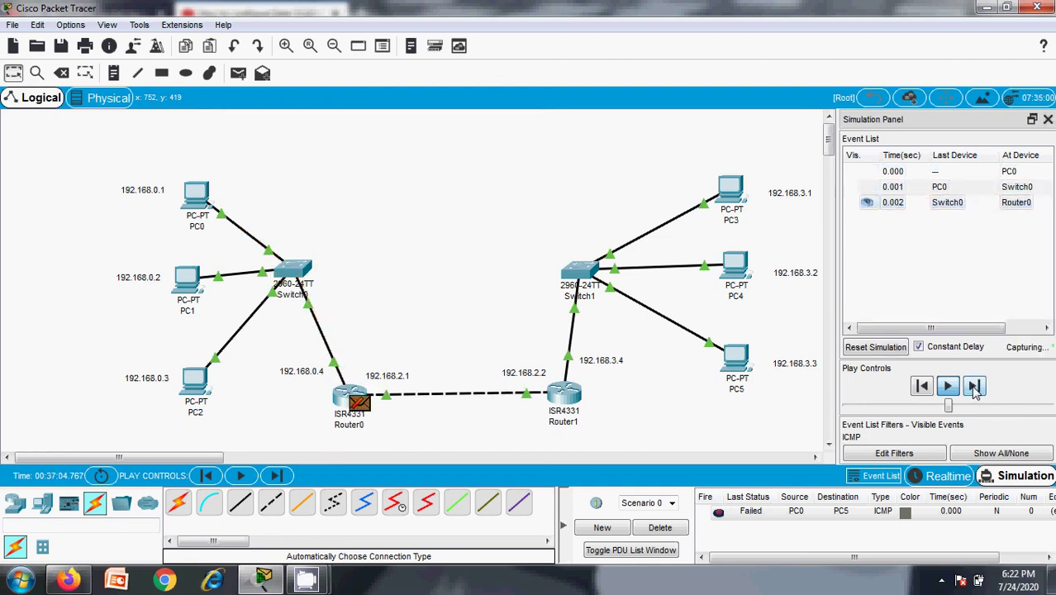
left_click(664, 529)
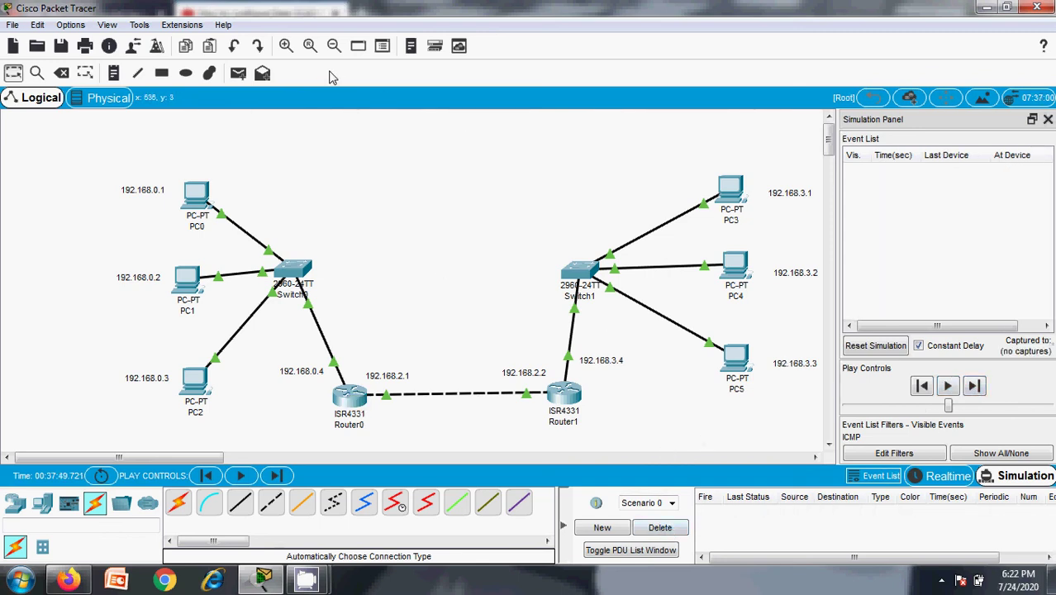
- Add a PC1-to-PC4 ping, step it through Router0 to Router1, then delete it
left_click(239, 76)
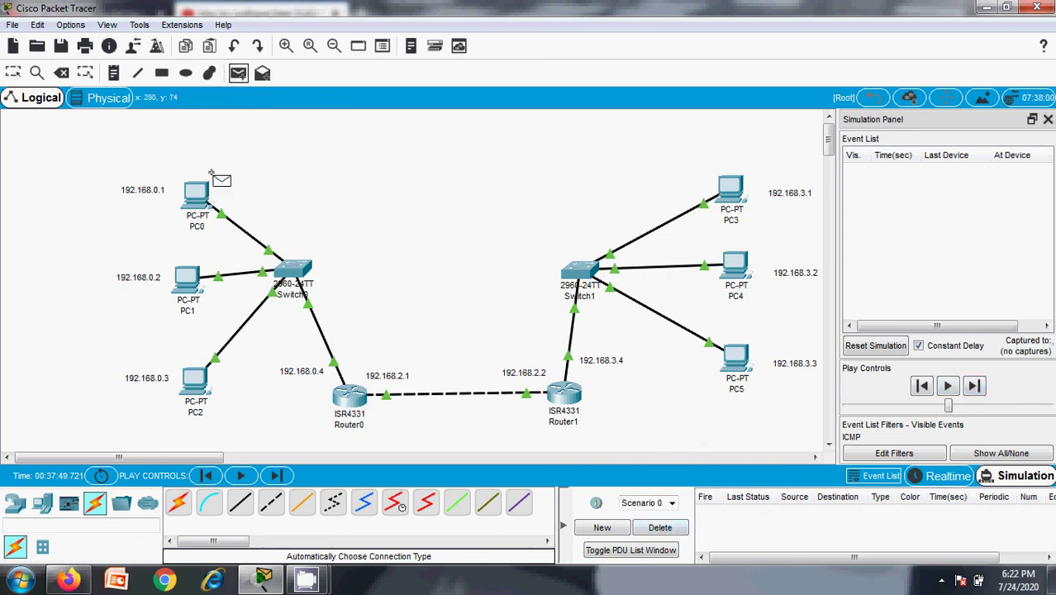
left_click(190, 280)
left_click(733, 269)
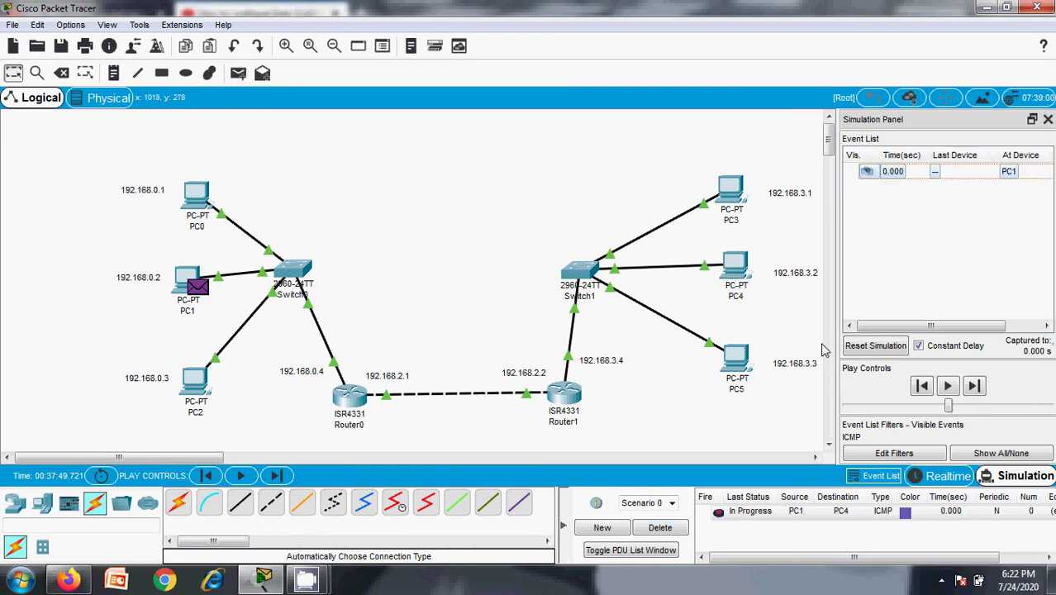
left_click(955, 385)
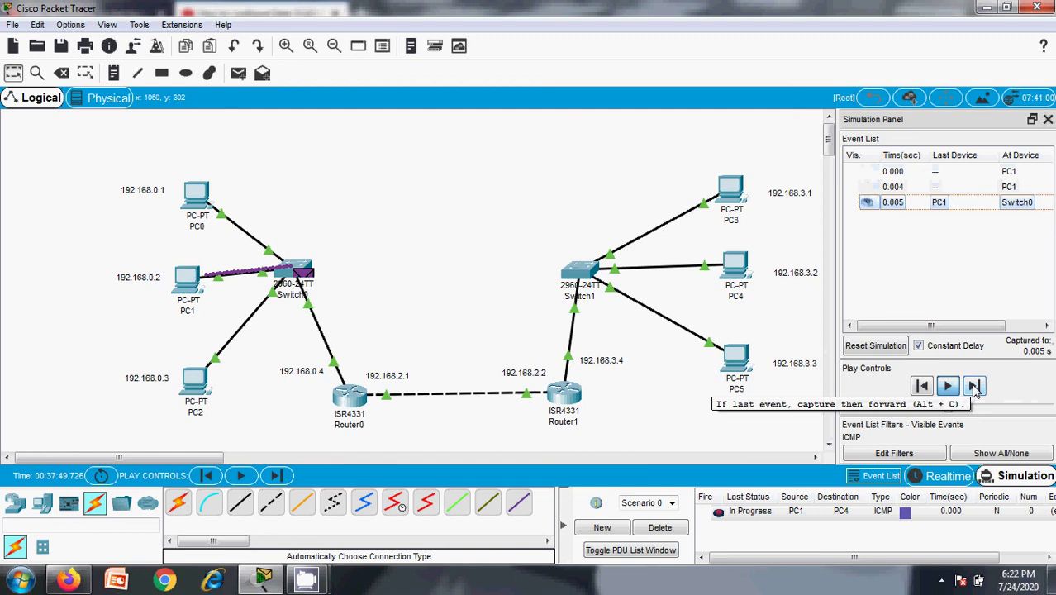
left_click(975, 386)
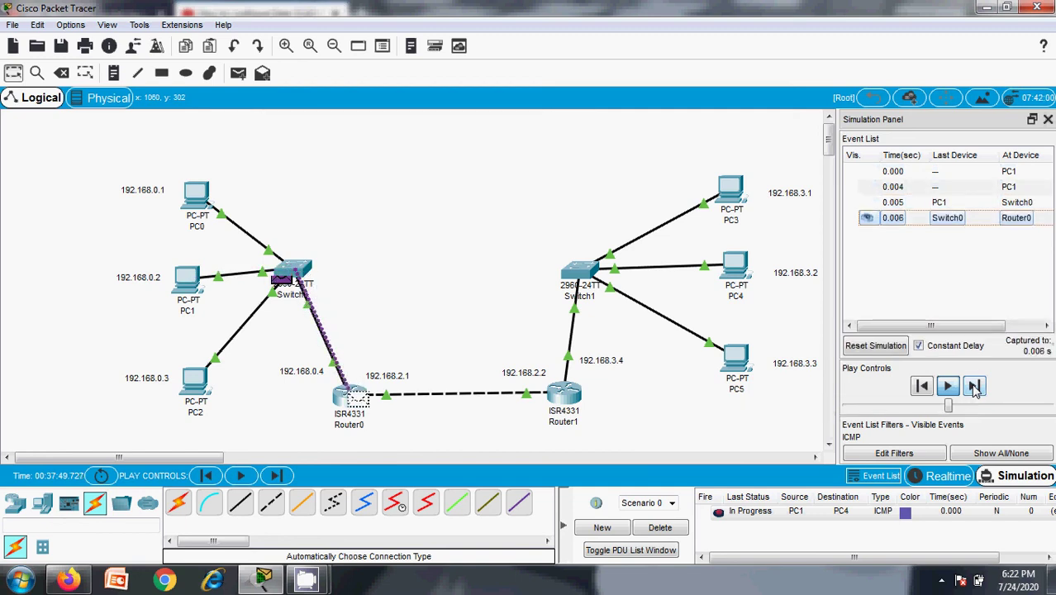
left_click(975, 387)
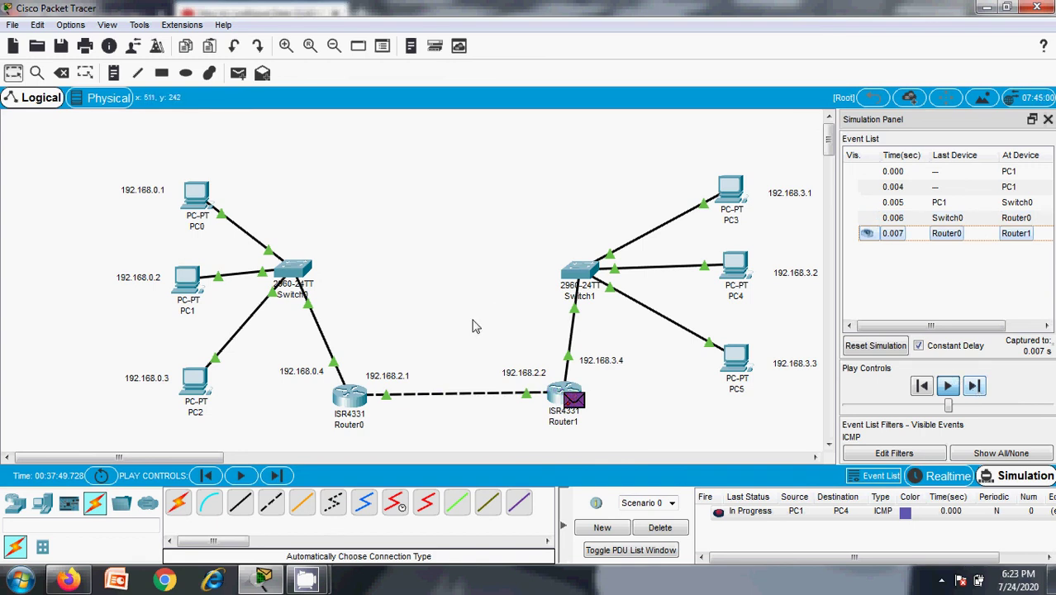
left_click(681, 529)
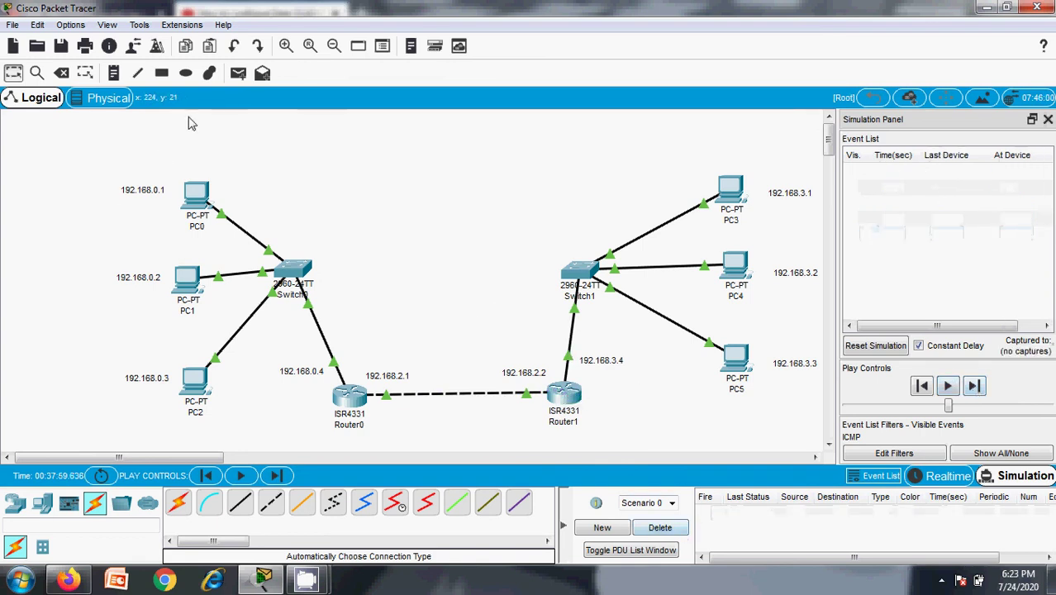
- Recreate the PC1-to-PC4 ping and step it through Switch0, Router0, Router1 and Switch1 to PC4
left_click(238, 72)
left_click(177, 267)
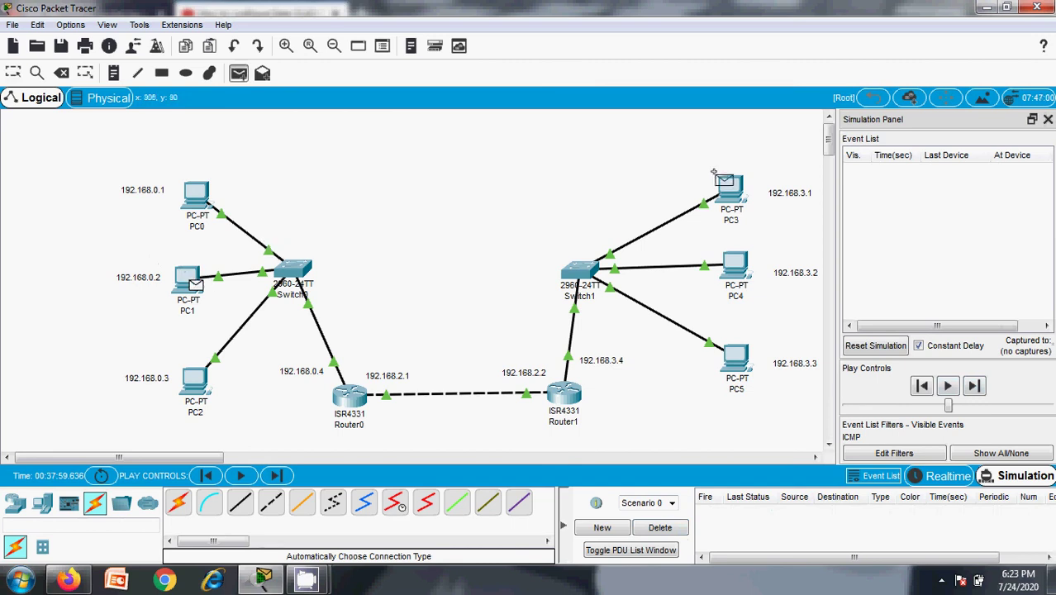
left_click(730, 264)
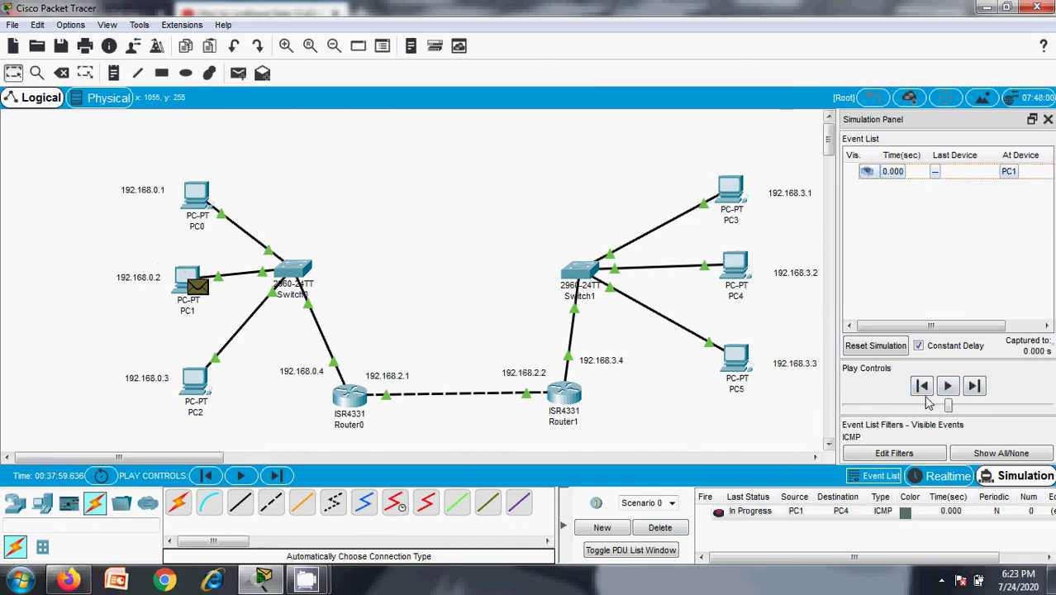
left_click(948, 388)
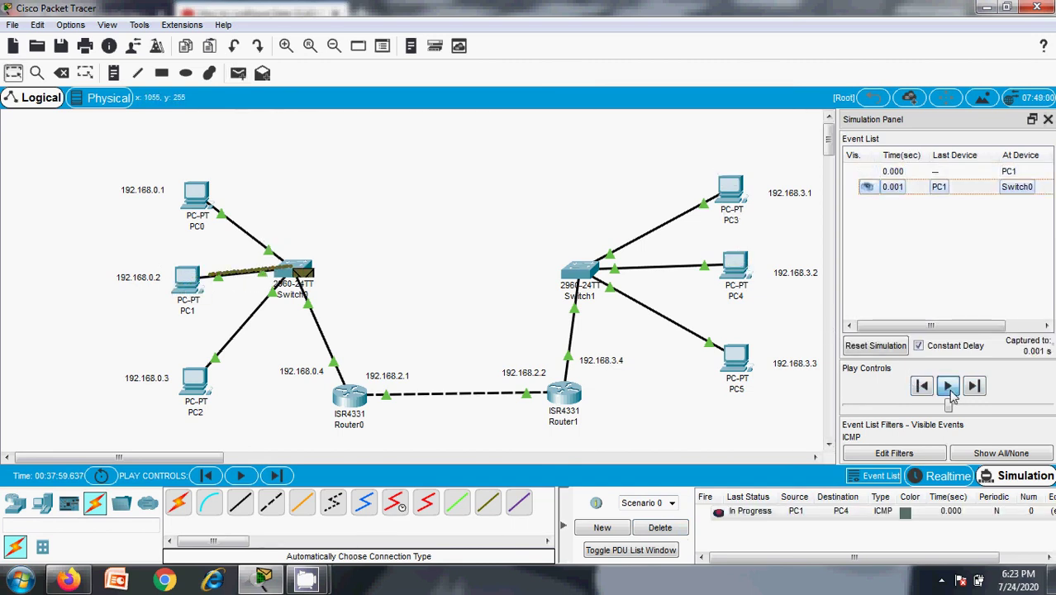
left_click(948, 388)
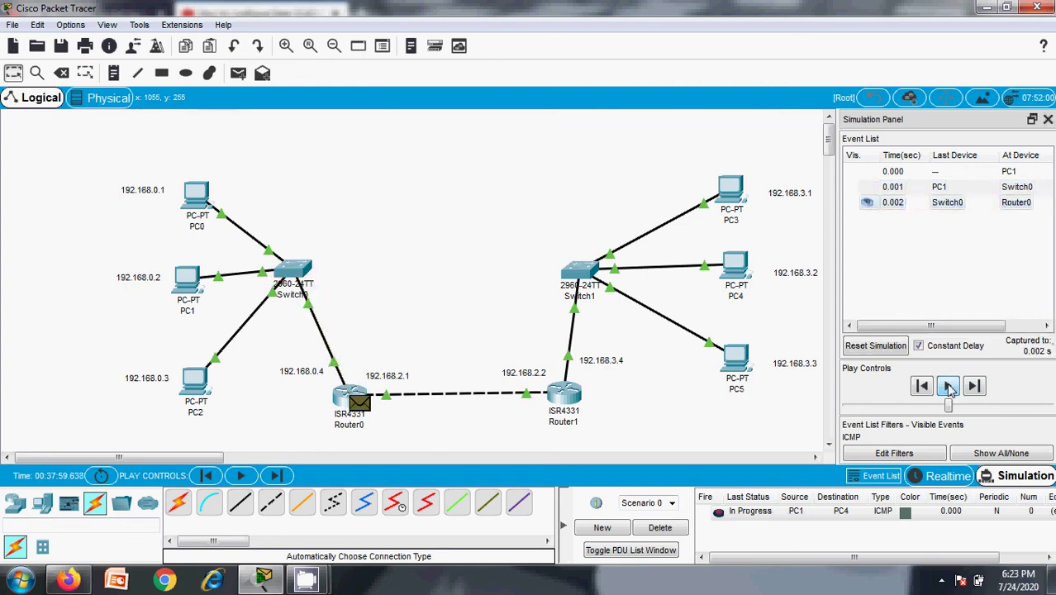
left_click(975, 391)
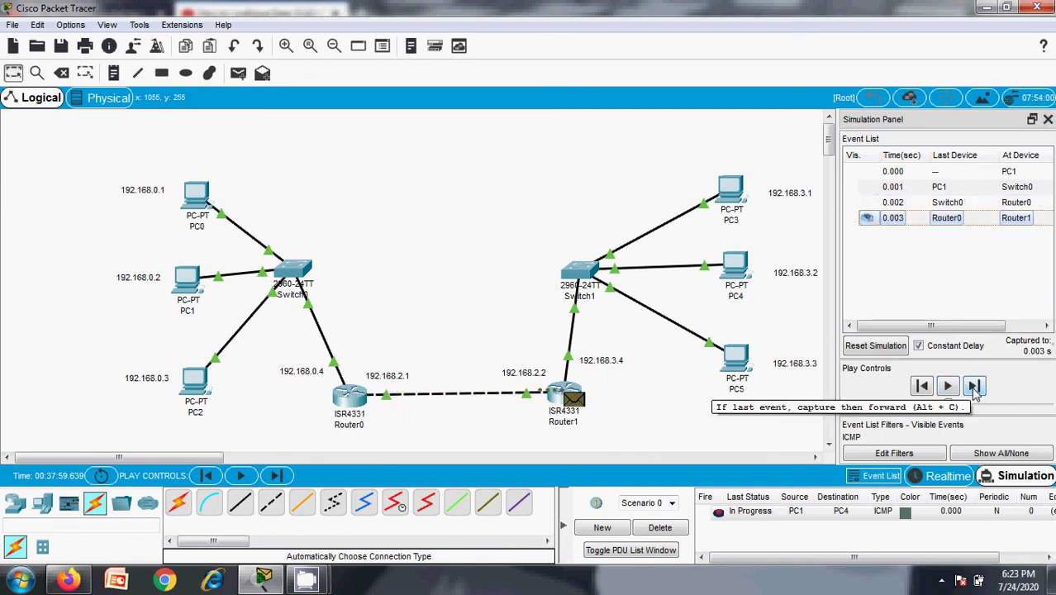
left_click(974, 387)
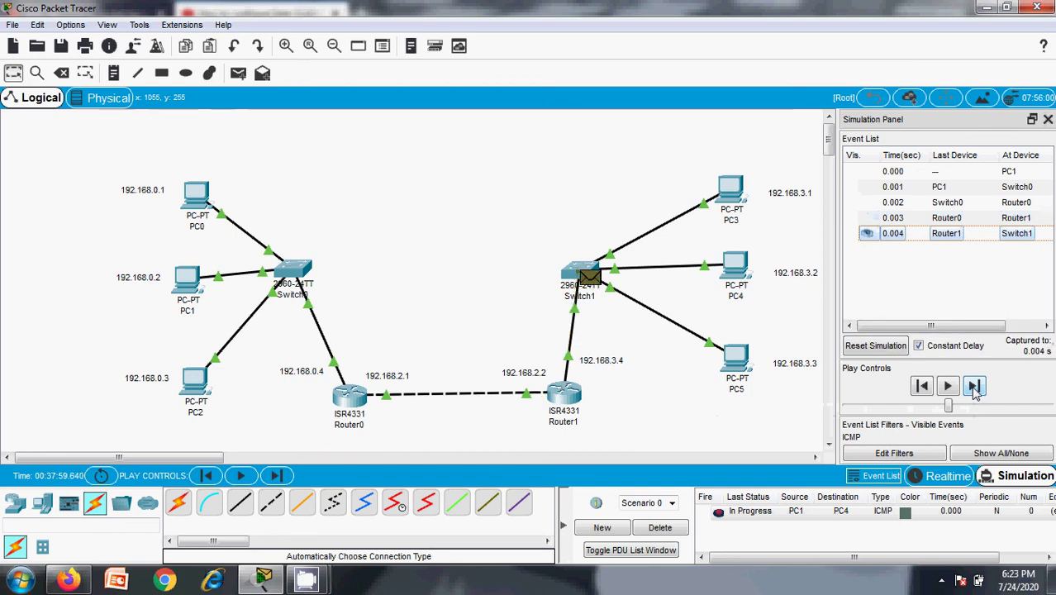
left_click(974, 387)
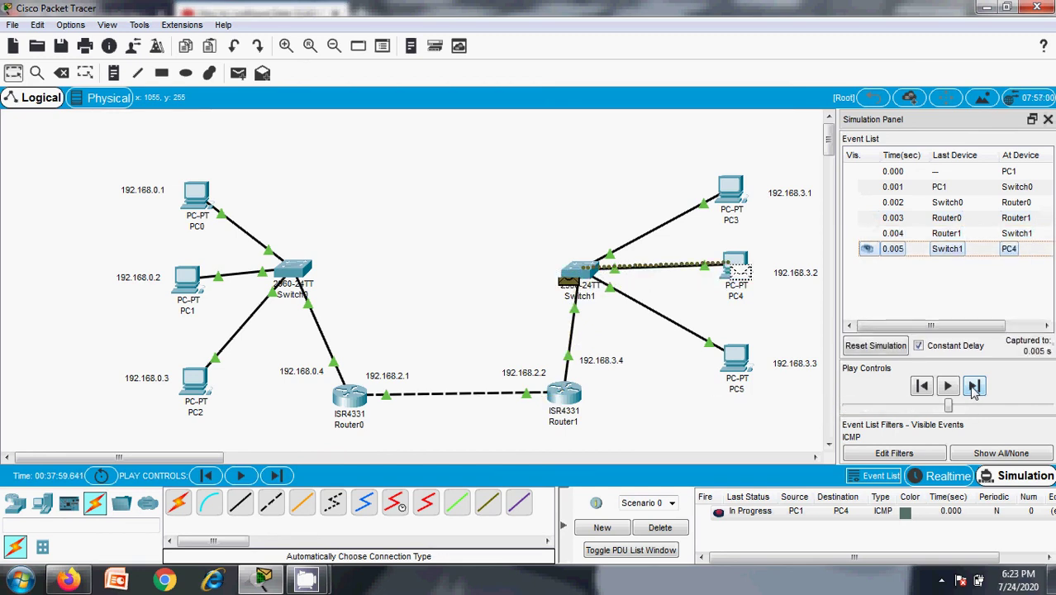
- Step PC4's reply back via Router1, Router0 and Switch0 to PC1, then delete the ping
left_click(974, 387)
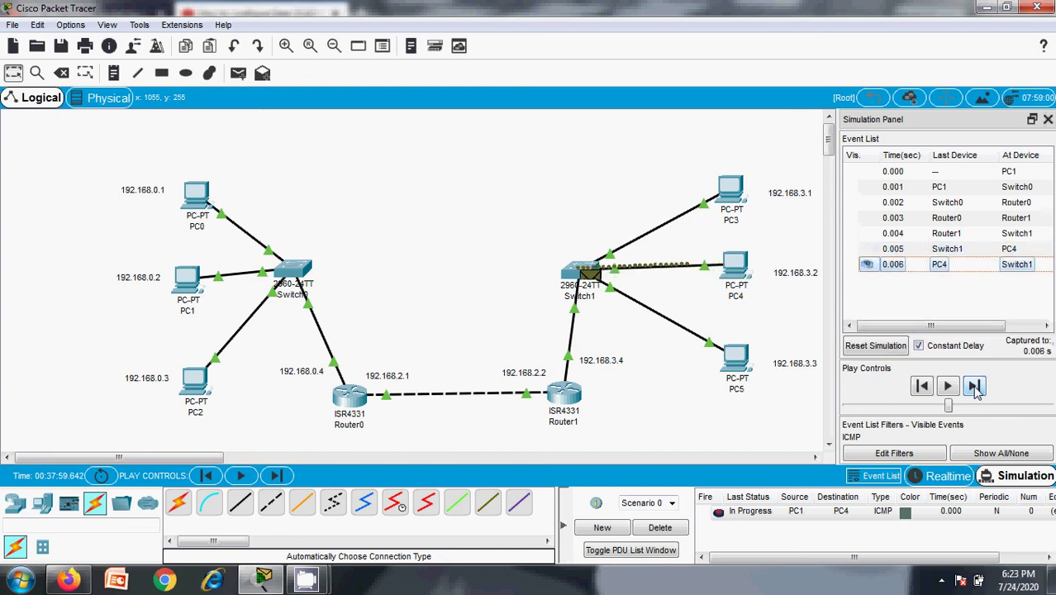
left_click(974, 387)
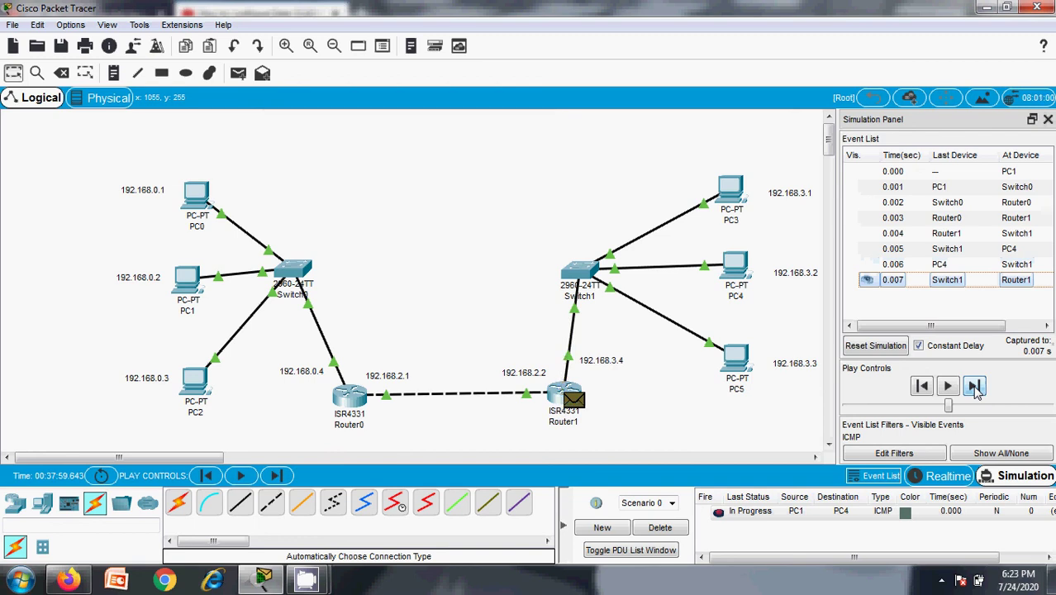
left_click(974, 387)
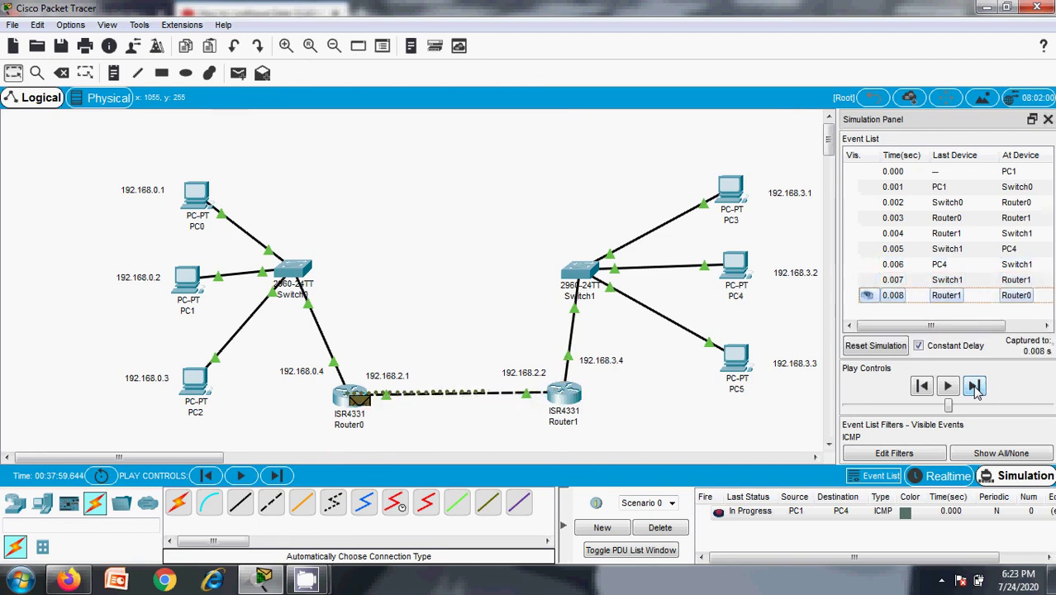
left_click(974, 387)
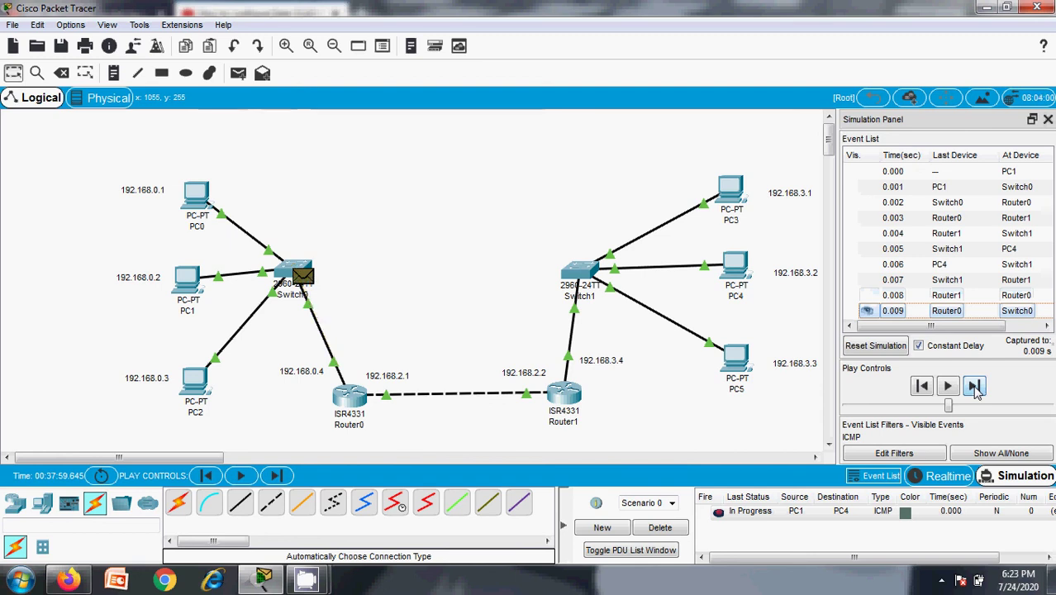
left_click(974, 387)
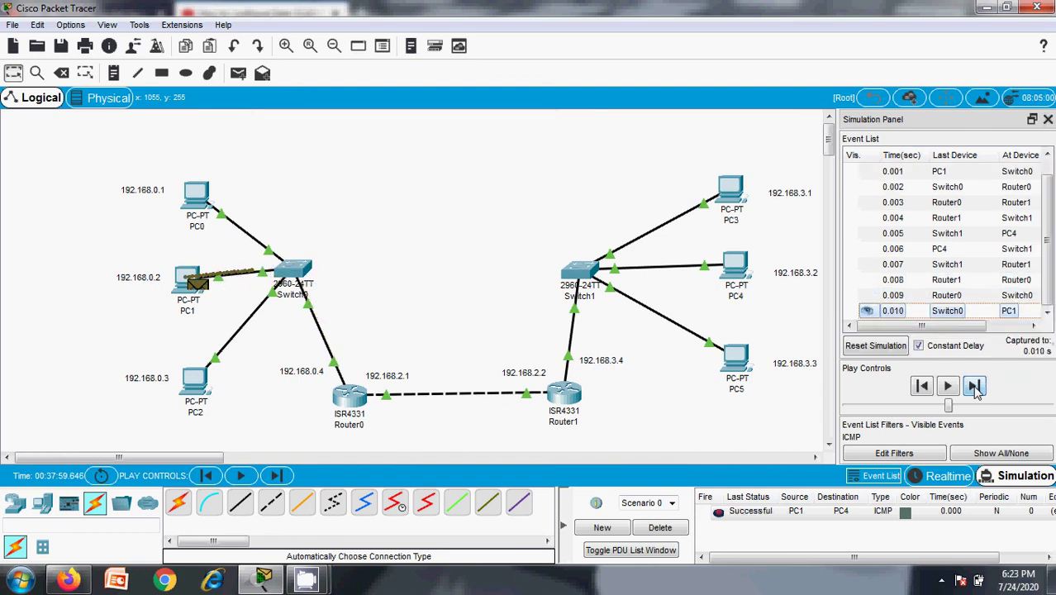
left_click(666, 528)
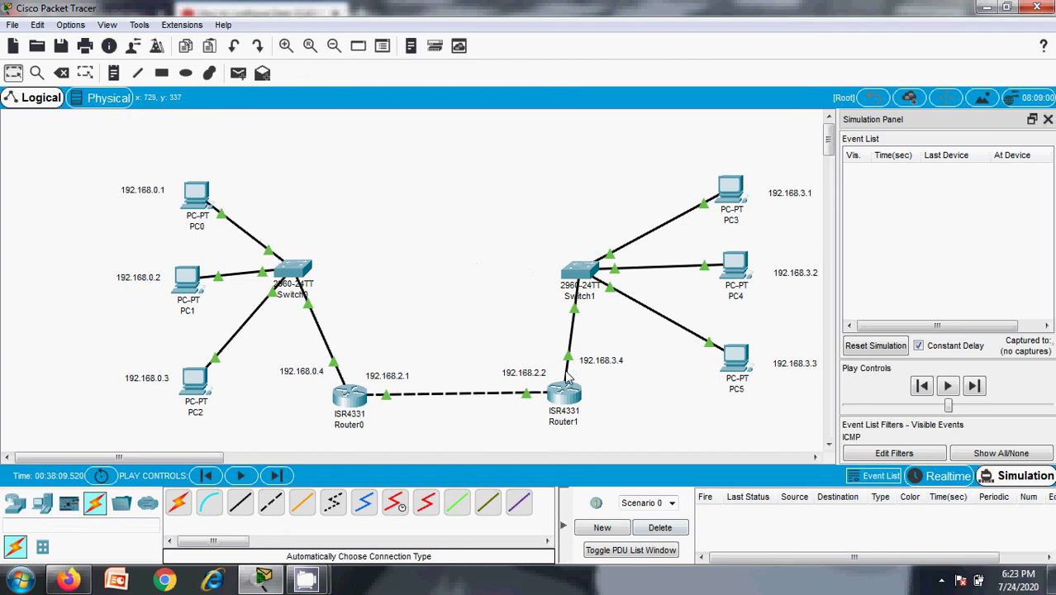
mouse_move(565, 376)
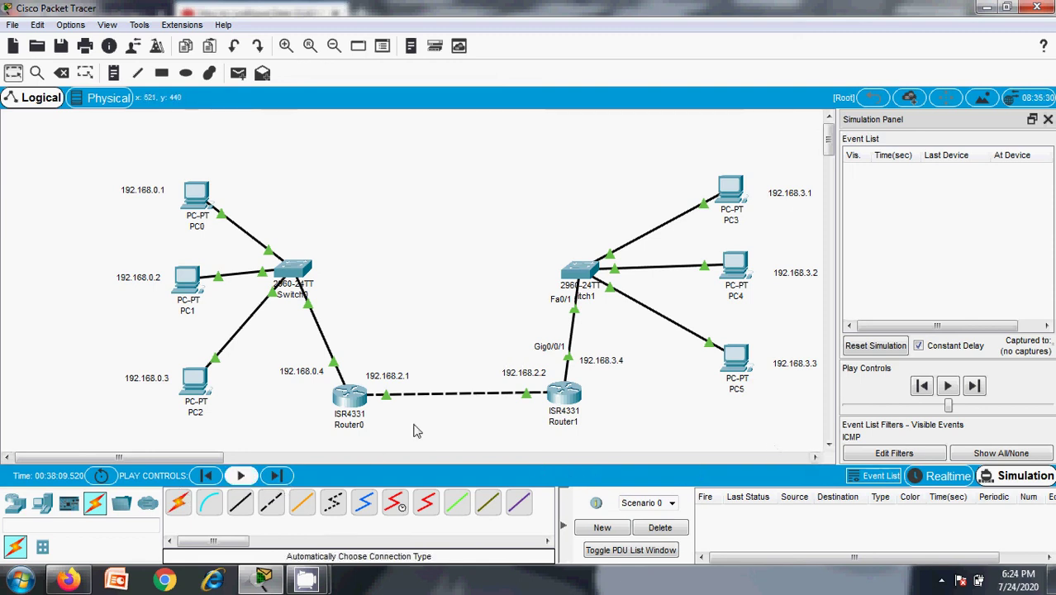
- Add a PC3-to-PC2 ping, step it through Router1 to Router0, then delete it to start over
left_click(238, 73)
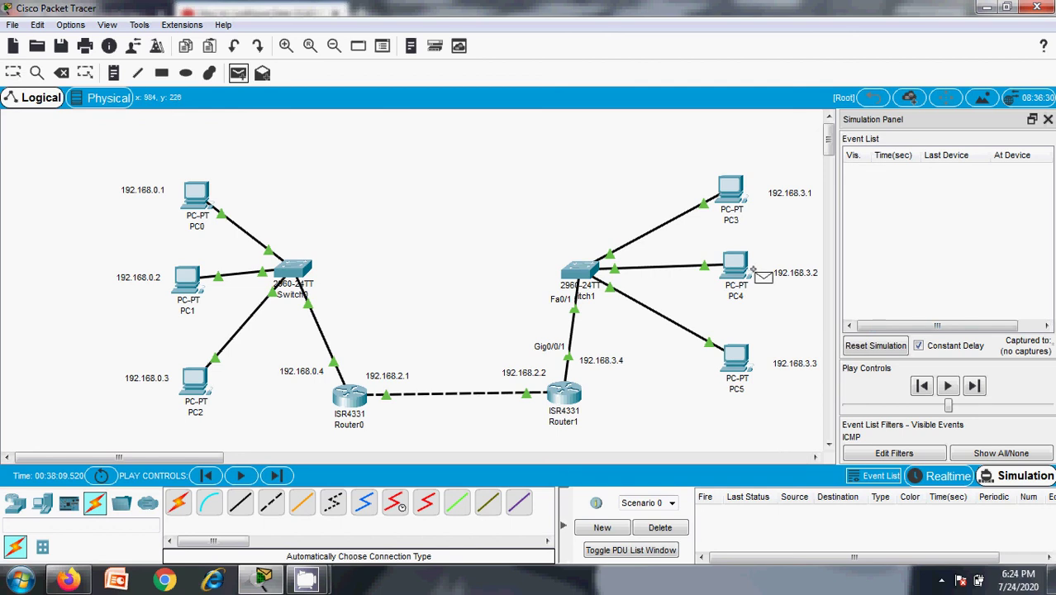
left_click(733, 193)
left_click(205, 395)
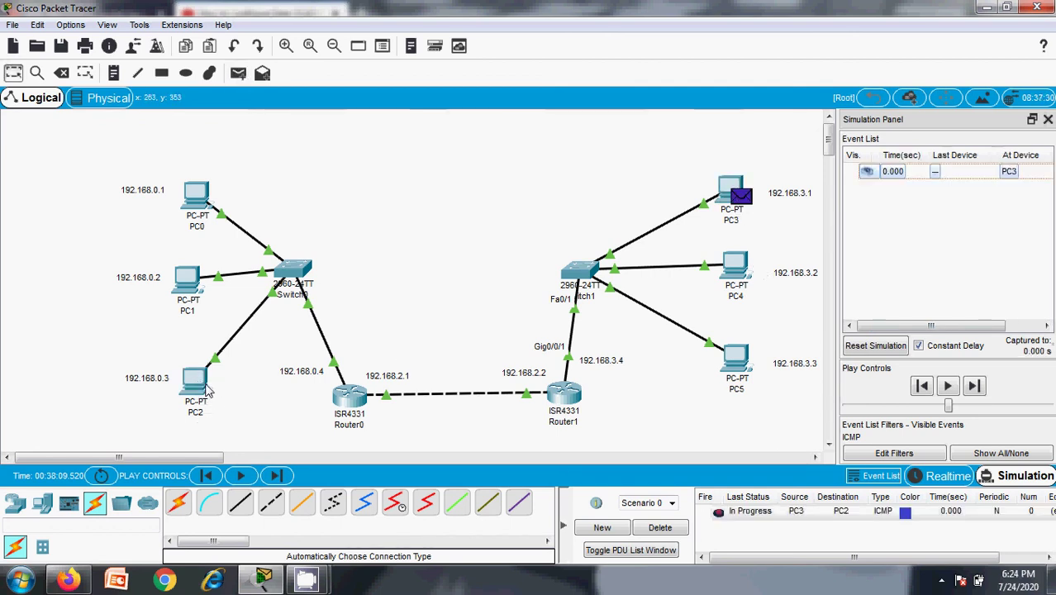
left_click(948, 387)
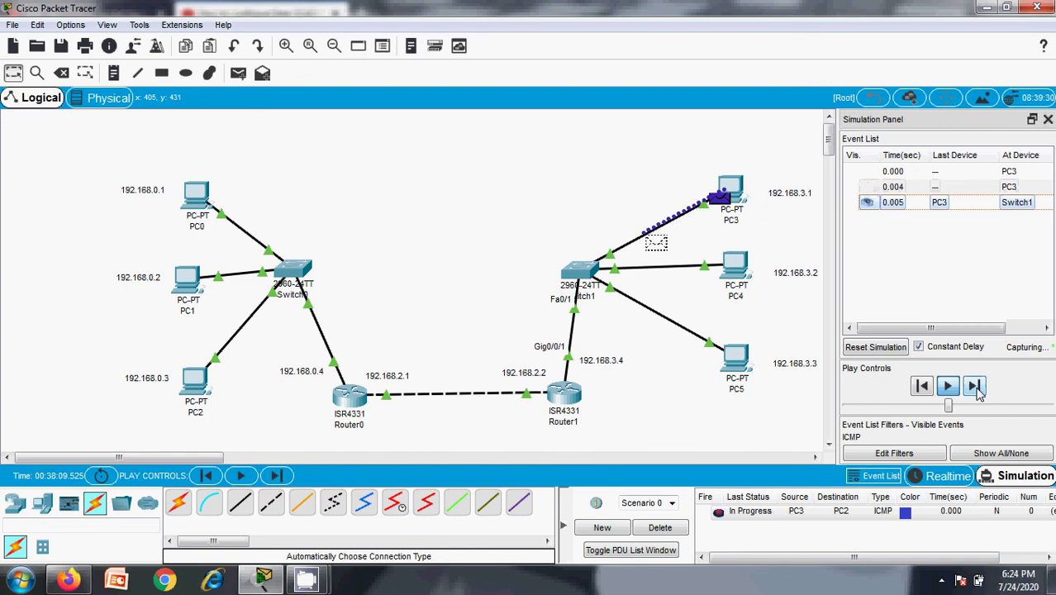
left_click(976, 387)
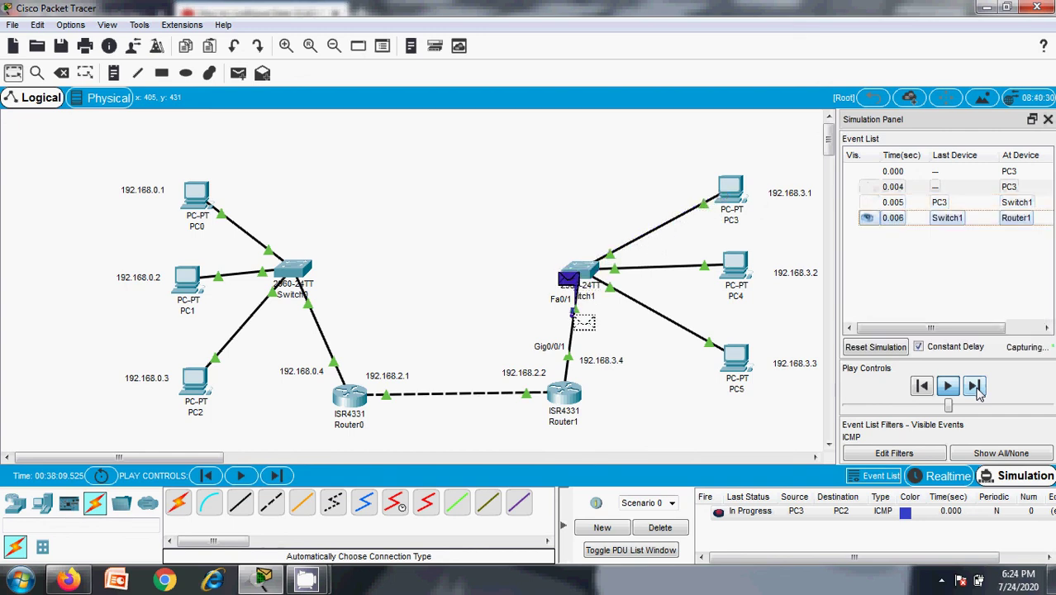
left_click(976, 387)
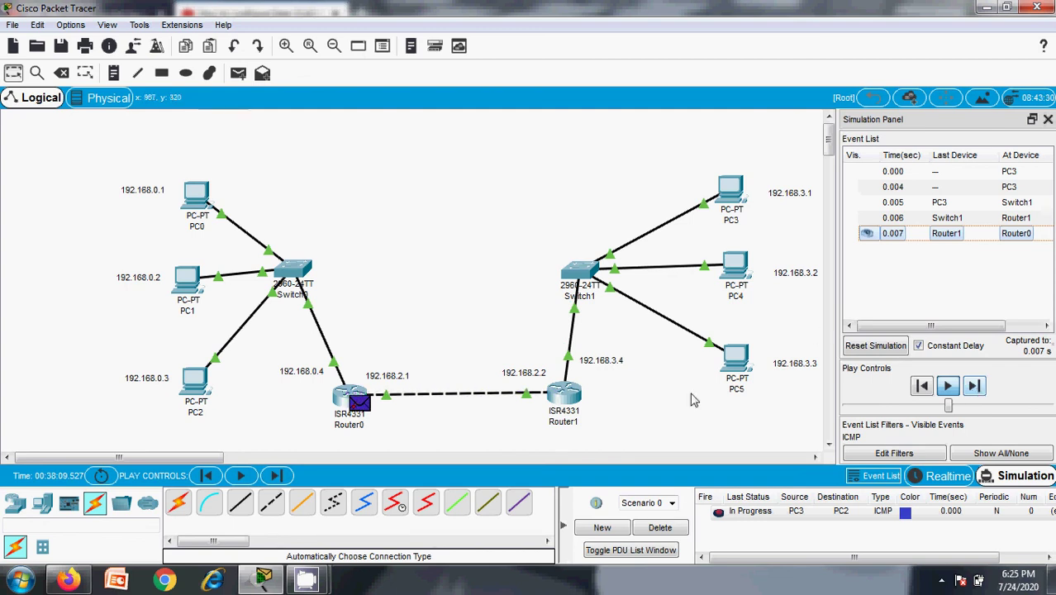
left_click(660, 529)
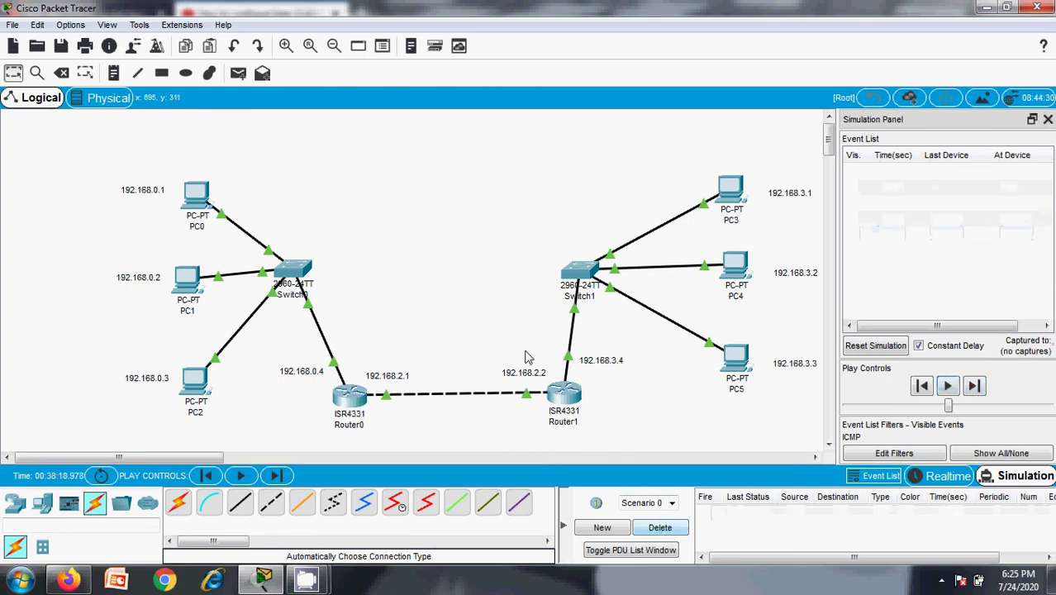
- Recreate the PC3-to-PC2 ping and forward it through Switch1, Router1 and Router0 toward Switch0
left_click(238, 73)
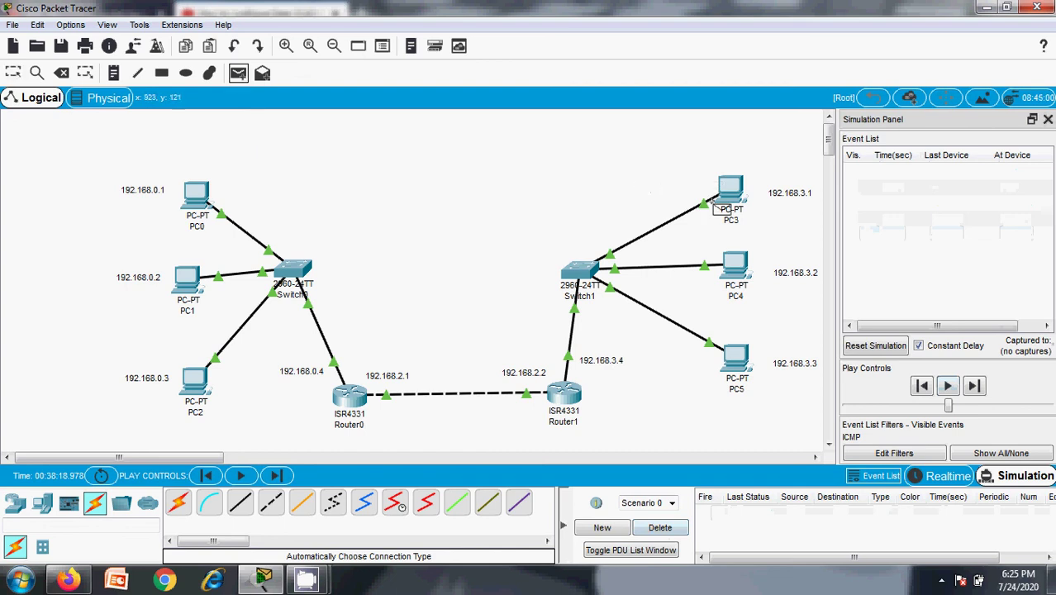
left_click(715, 198)
left_click(213, 381)
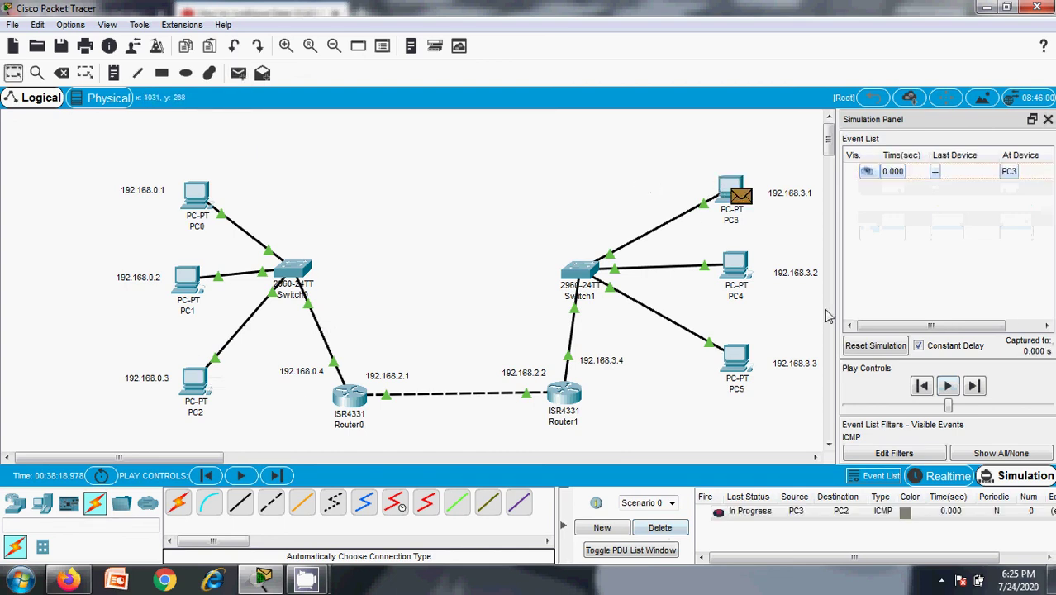
left_click(948, 385)
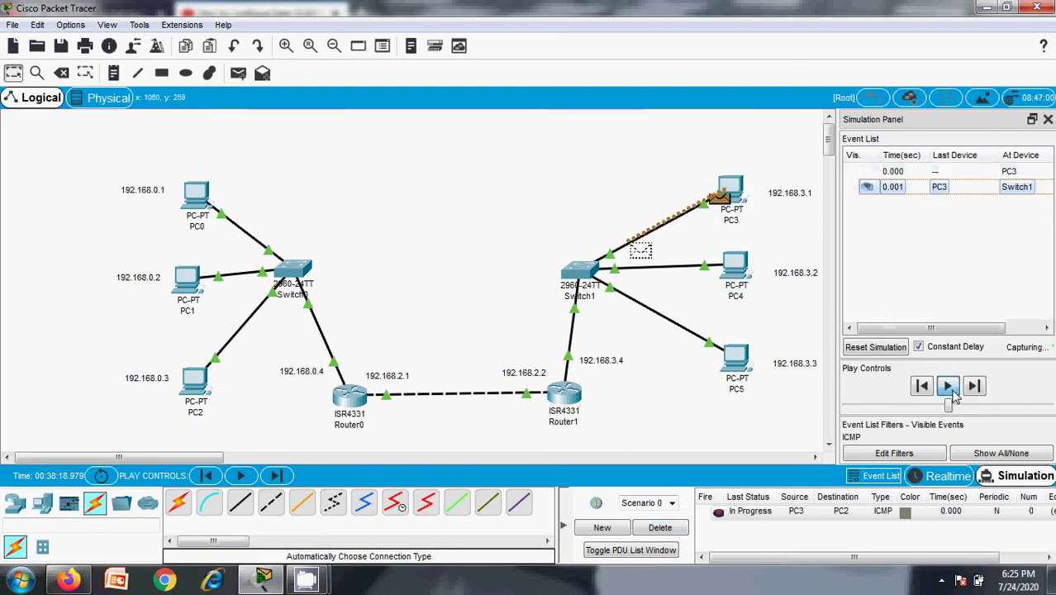
left_click(951, 393)
left_click(973, 391)
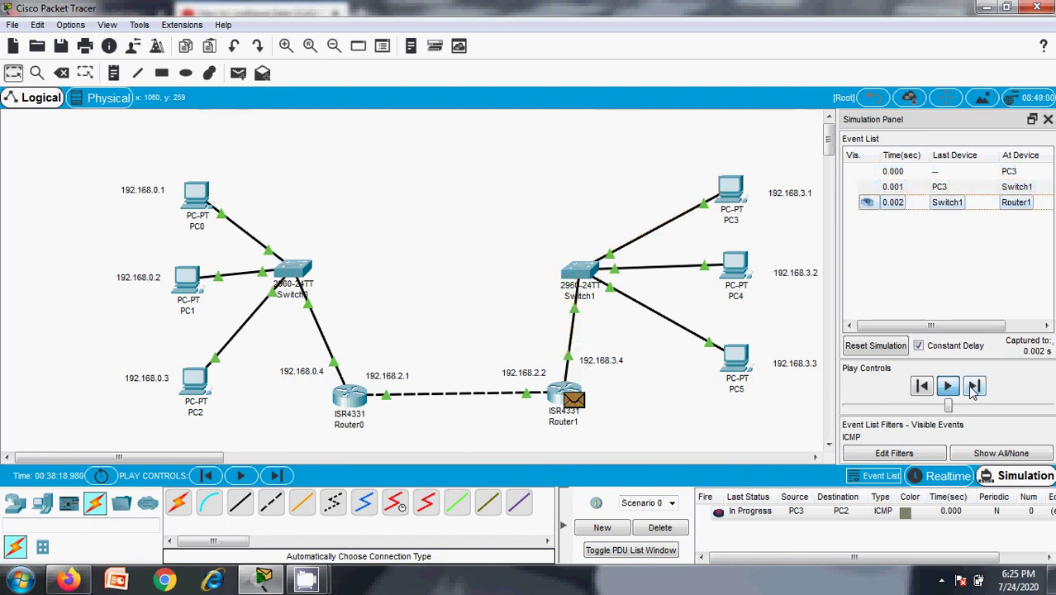
left_click(973, 387)
left_click(973, 386)
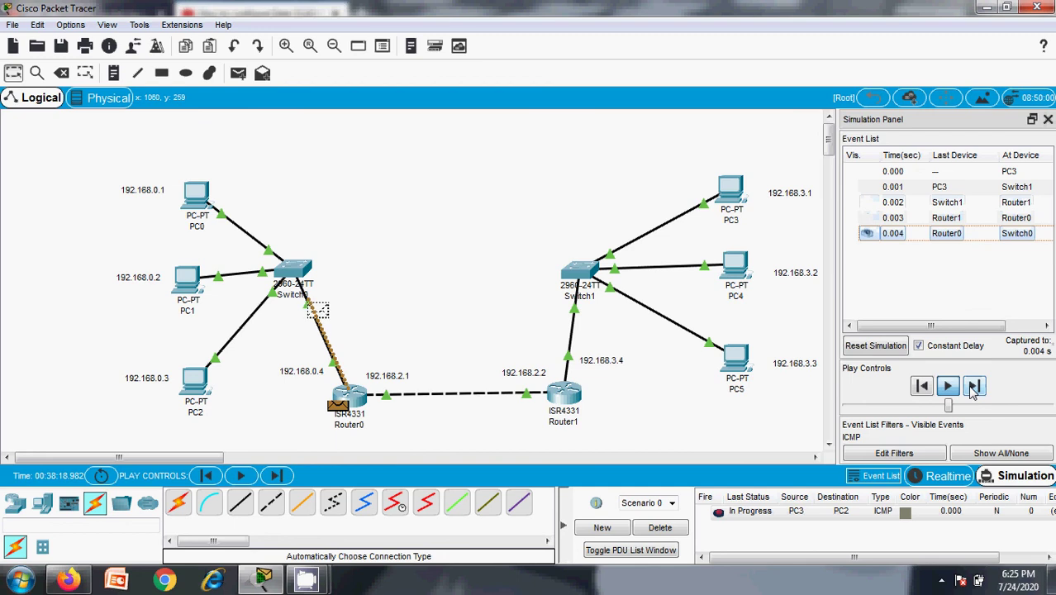
- Deliver the packet to PC2 and step the reply back across both routers to PC3
left_click(974, 386)
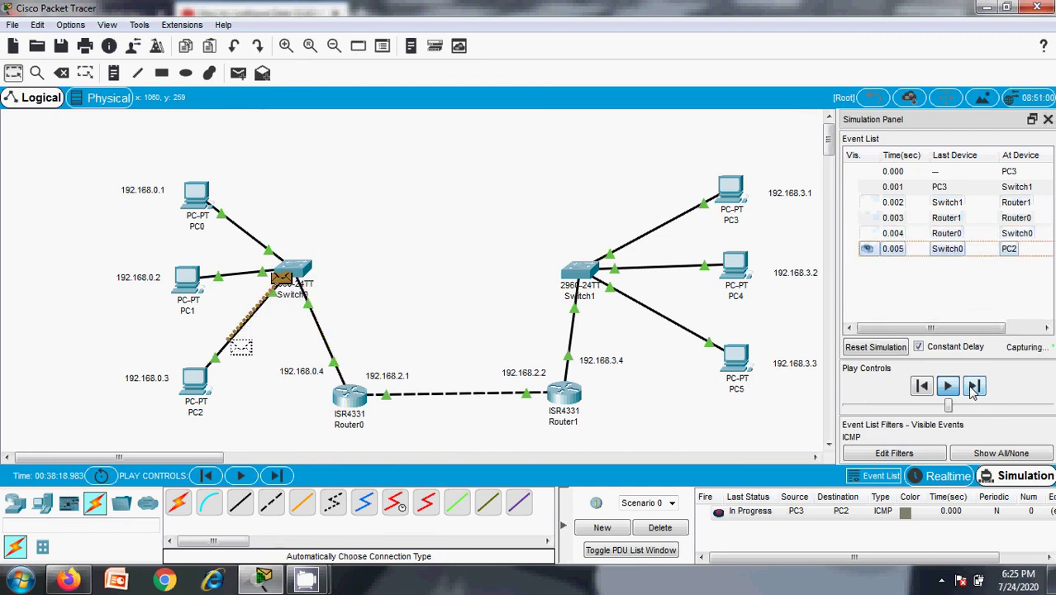
left_click(973, 386)
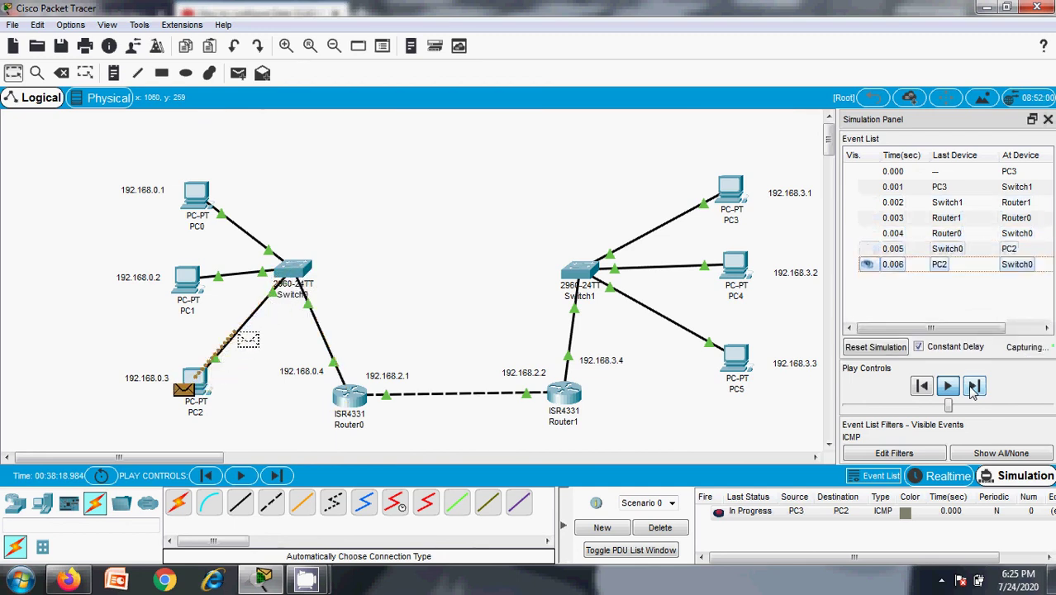
left_click(974, 387)
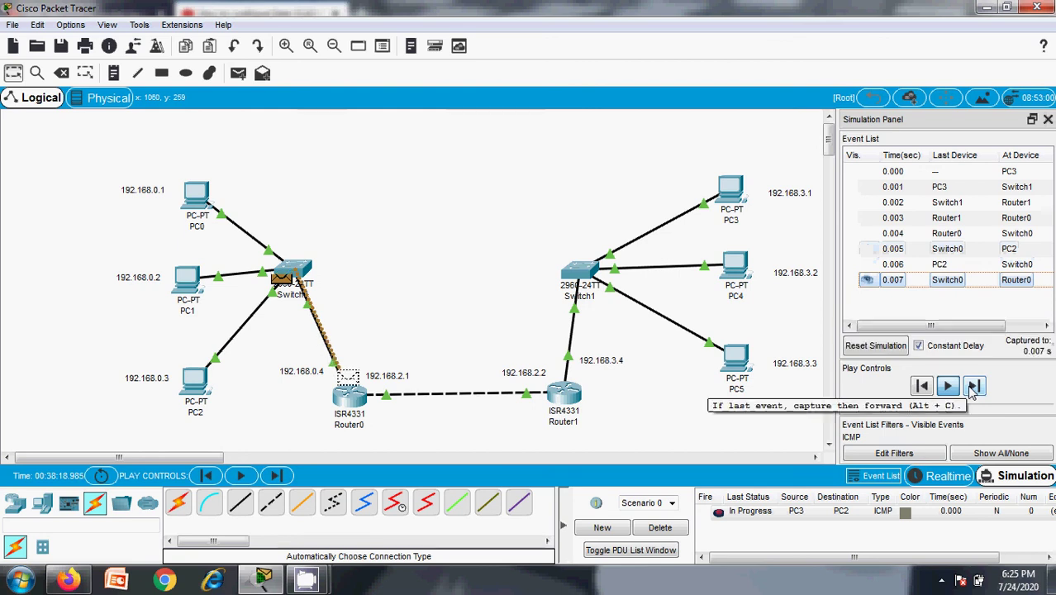
left_click(973, 387)
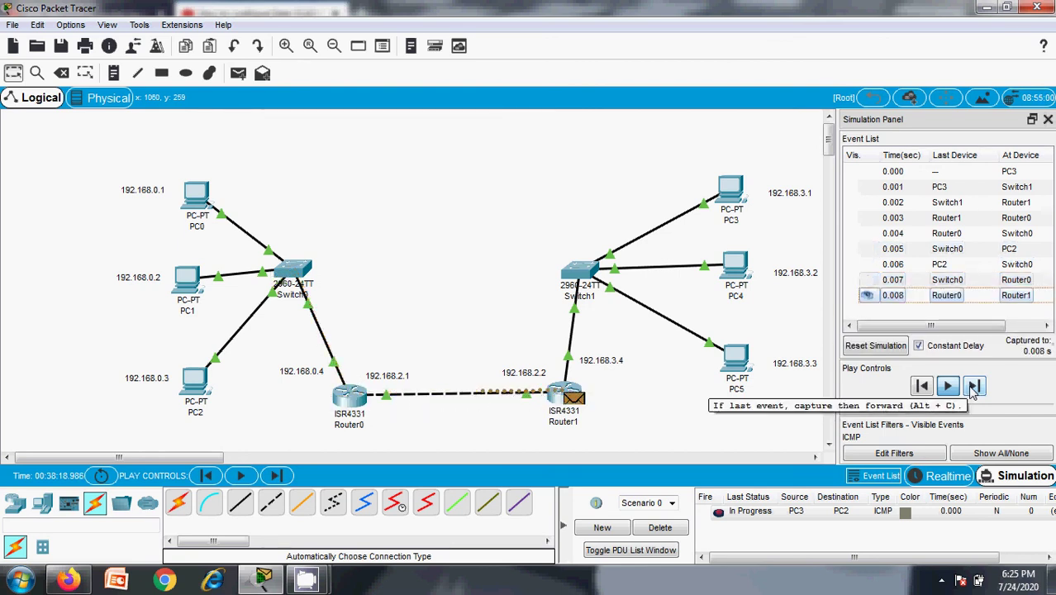
left_click(973, 387)
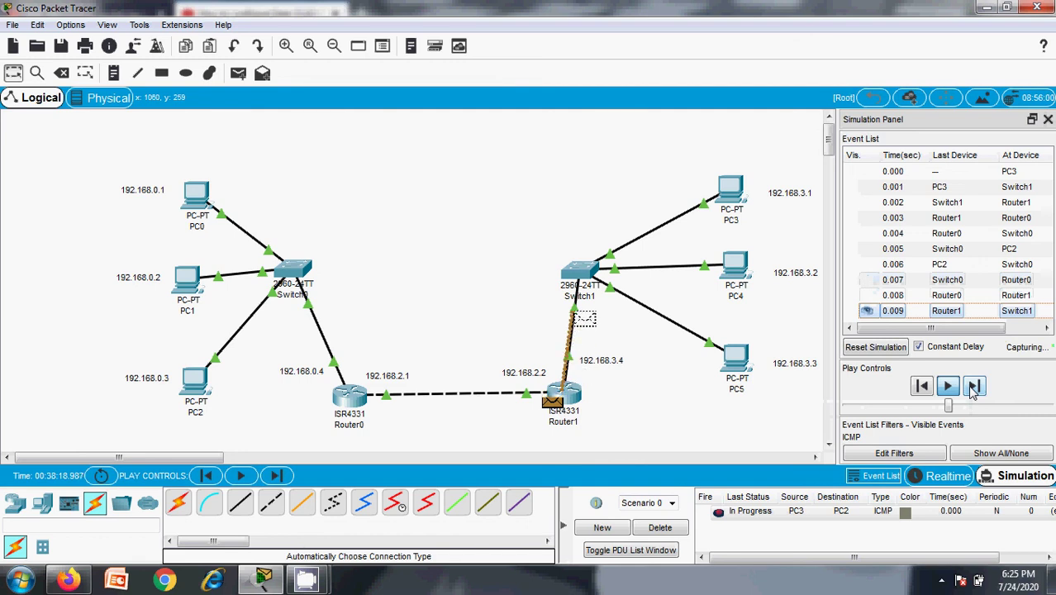
left_click(974, 387)
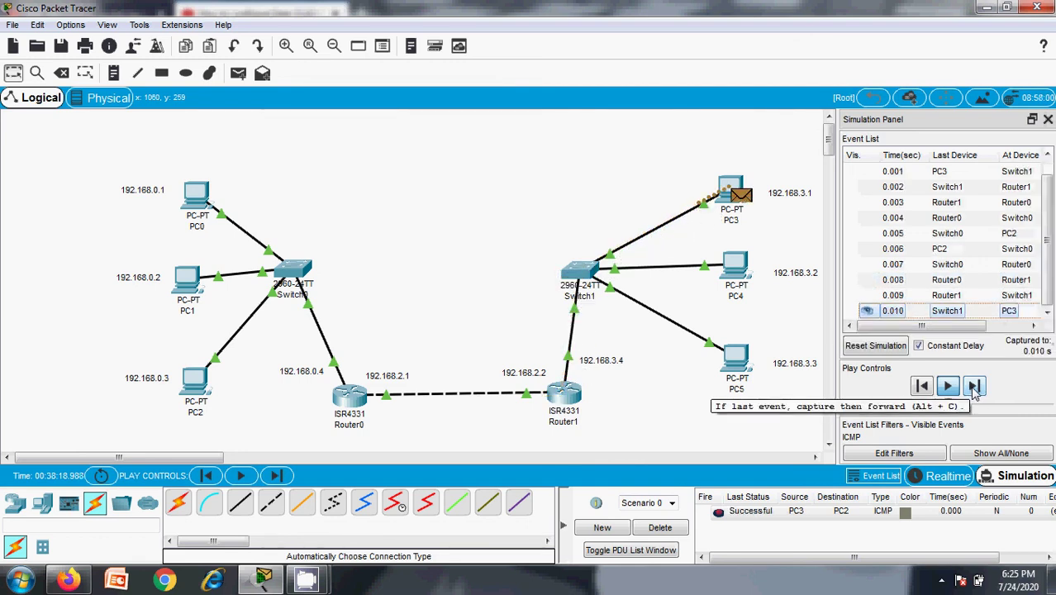
- Forward the simulation once more past the final PC3-to-PC2 event at PC3
left_click(974, 389)
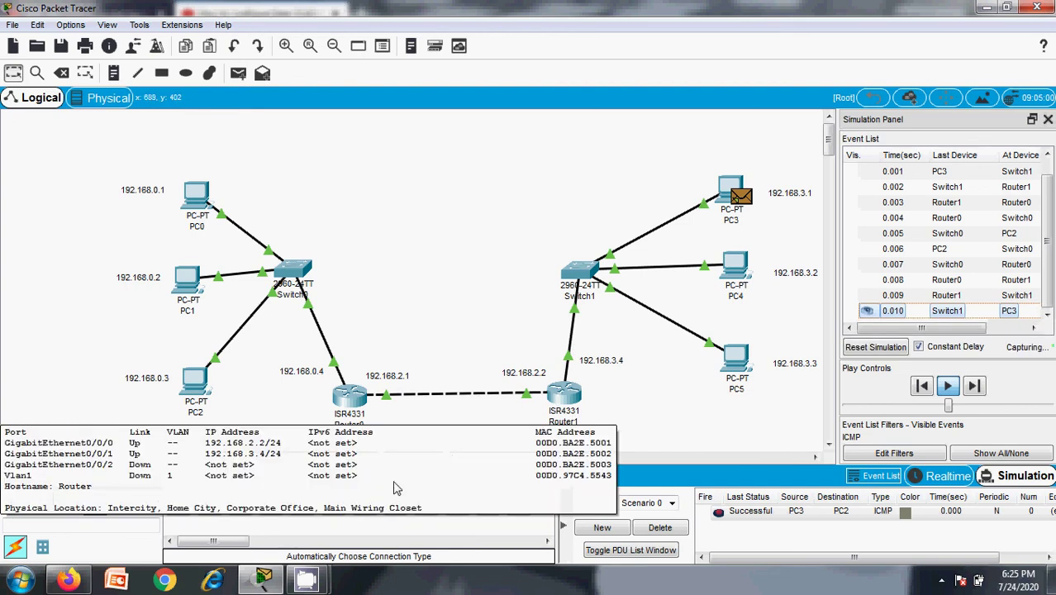
mouse_move(310, 581)
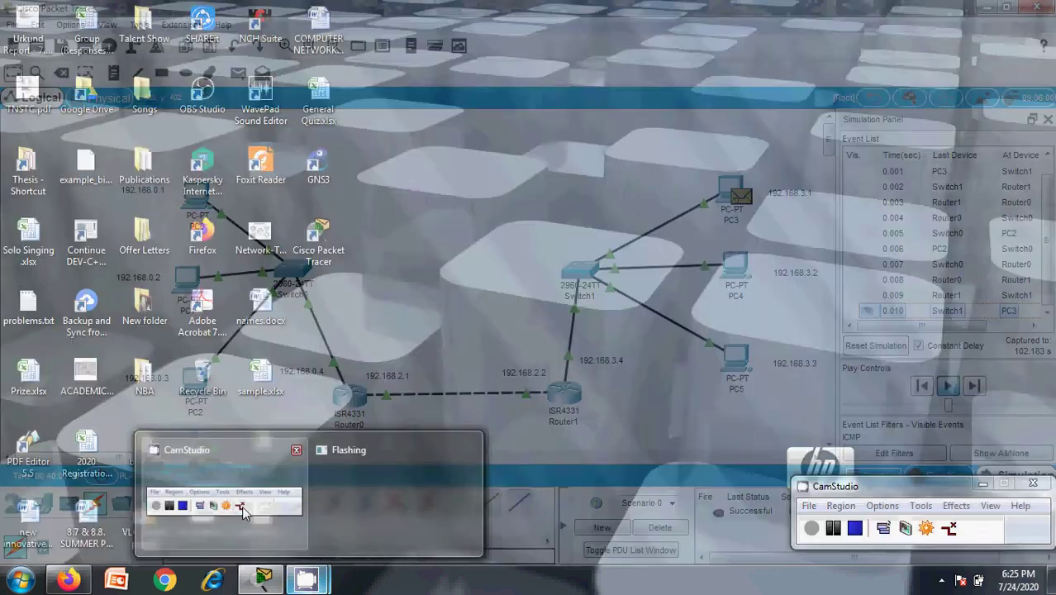